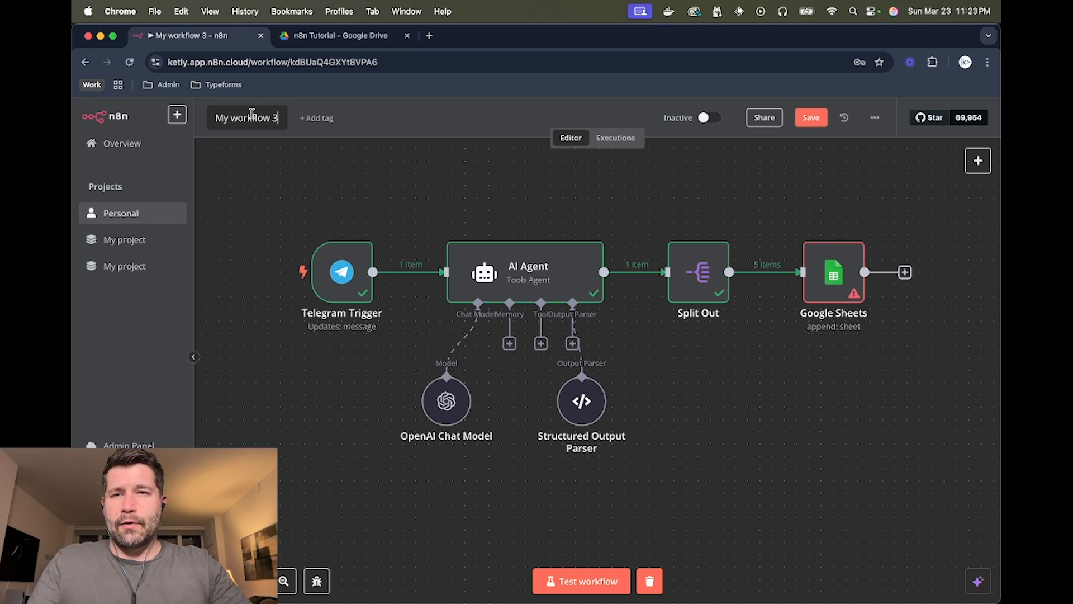
# - Start a new workflow in the Personal project, discarding the old workflow's unsaved changes
pyautogui.click(176, 116)
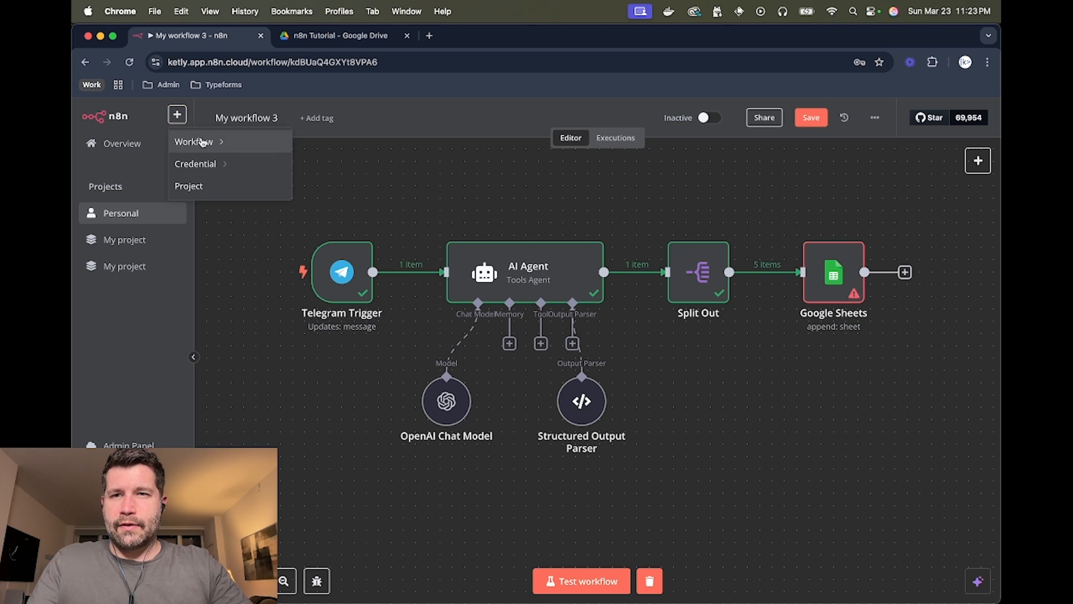
pyautogui.moveTo(188, 141)
pyautogui.click(349, 174)
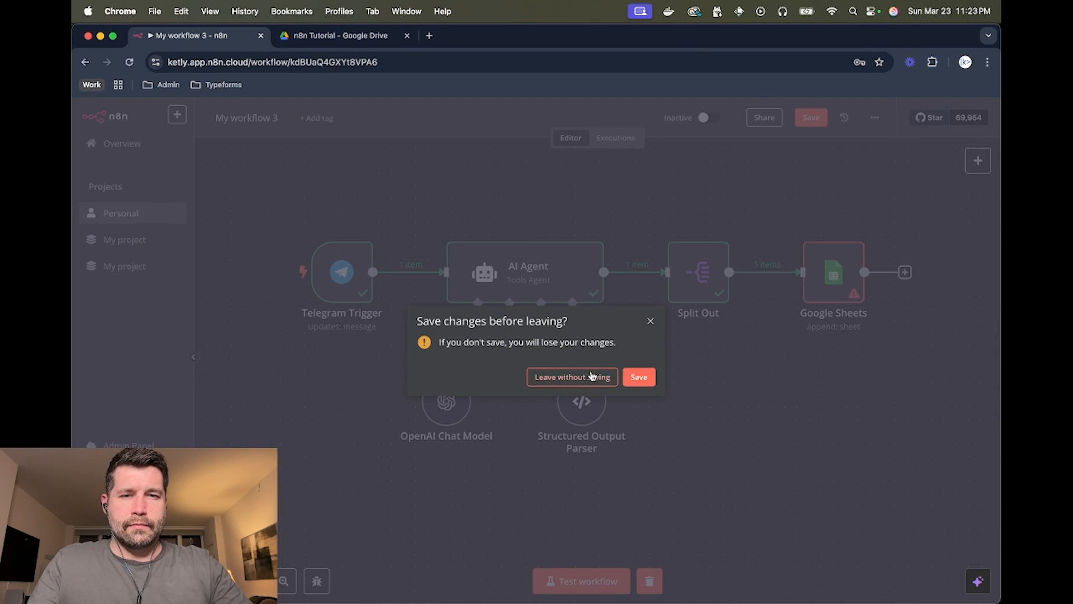
pyautogui.click(589, 378)
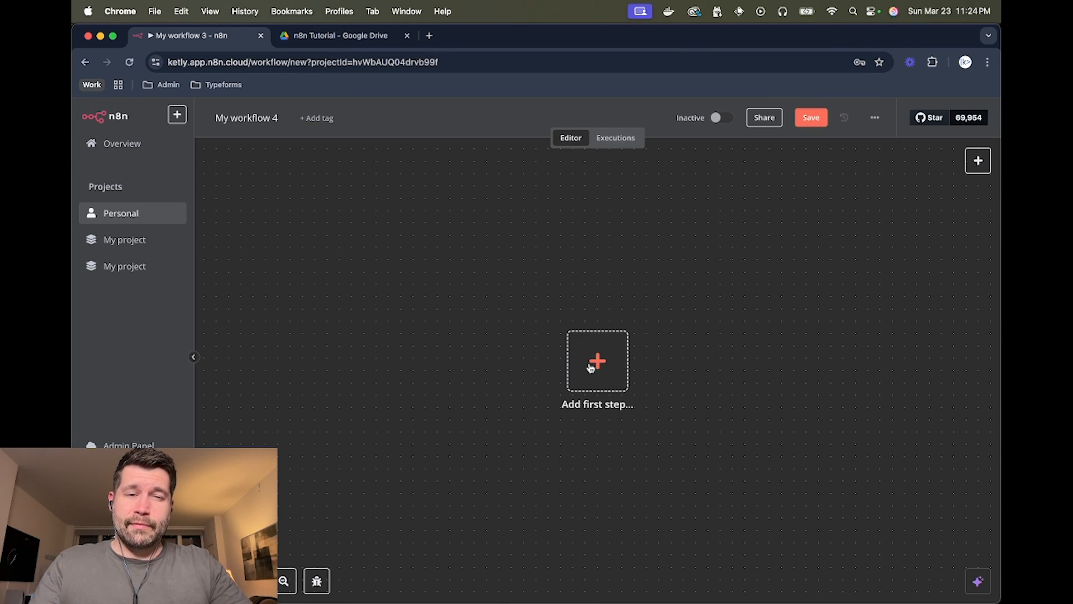
# - Add a Telegram 'On message' trigger and begin creating a new Telegram credential
pyautogui.click(592, 365)
pyautogui.write('te')
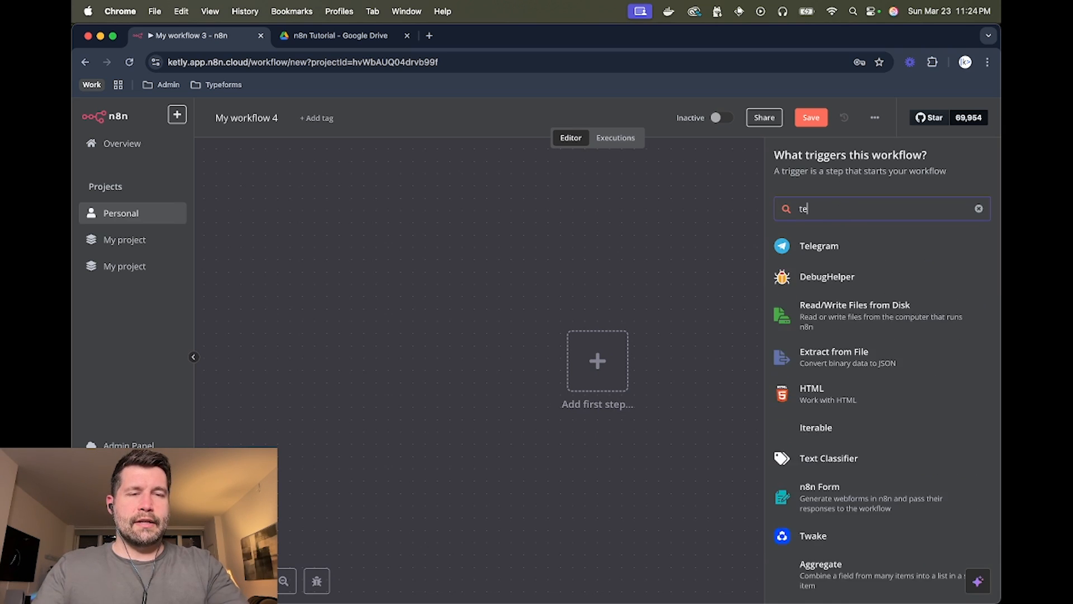
pyautogui.write('l')
pyautogui.click(818, 247)
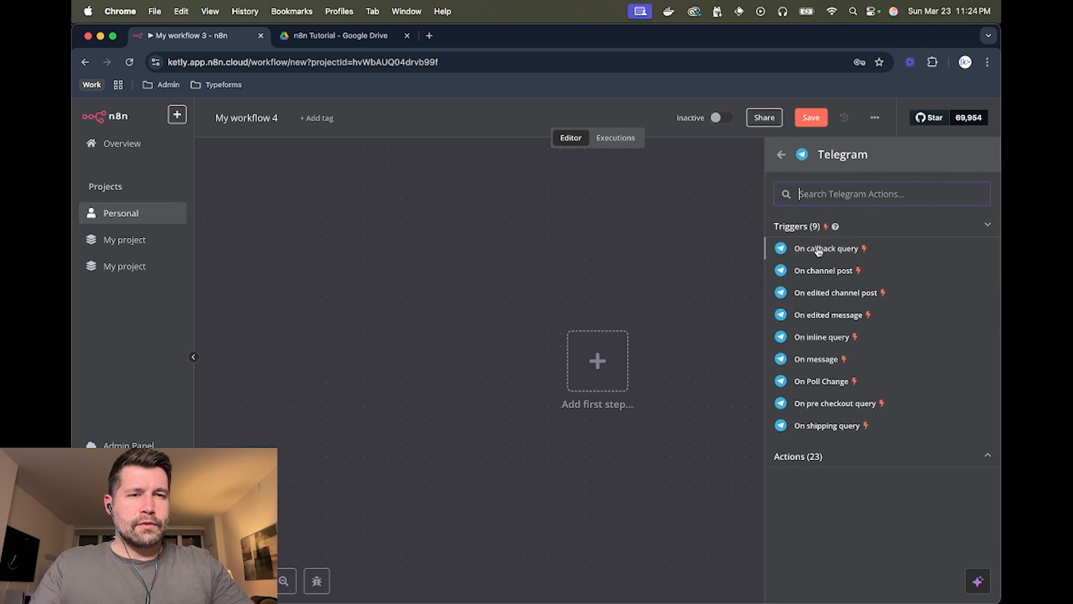
pyautogui.click(824, 360)
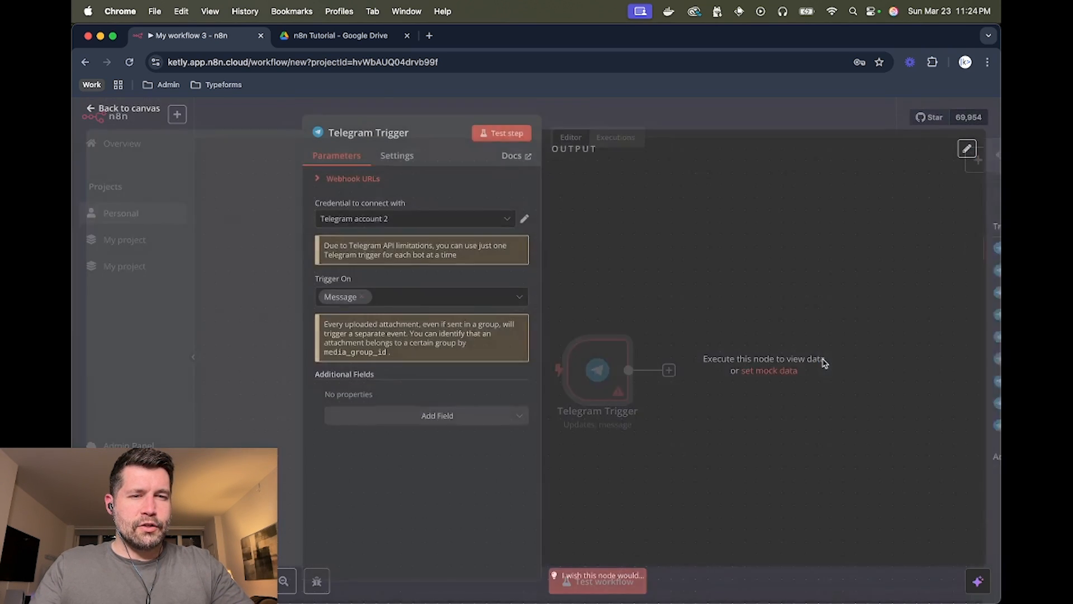
pyautogui.click(414, 228)
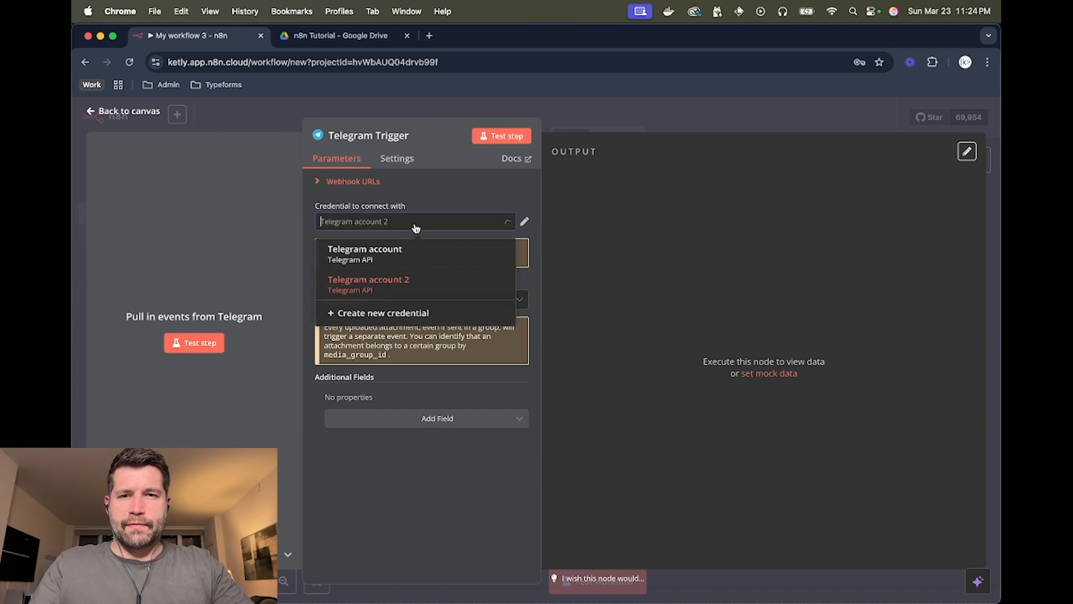
pyautogui.click(399, 317)
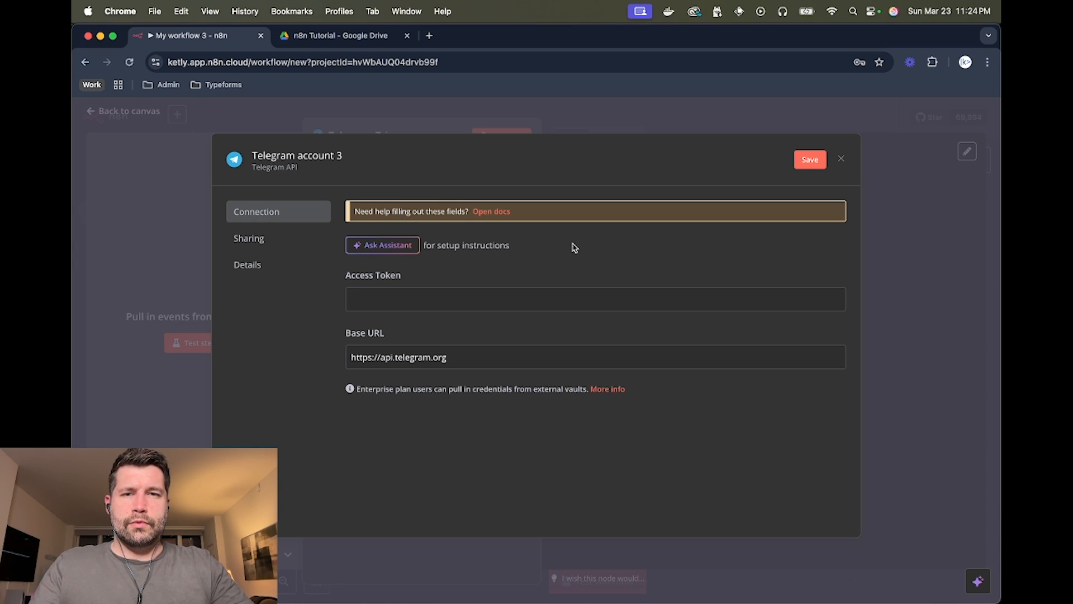
# - Switch to Telegram and open the BotFather chat via chat search
pyautogui.press('super+Tab')
pyautogui.press('super+Tab')
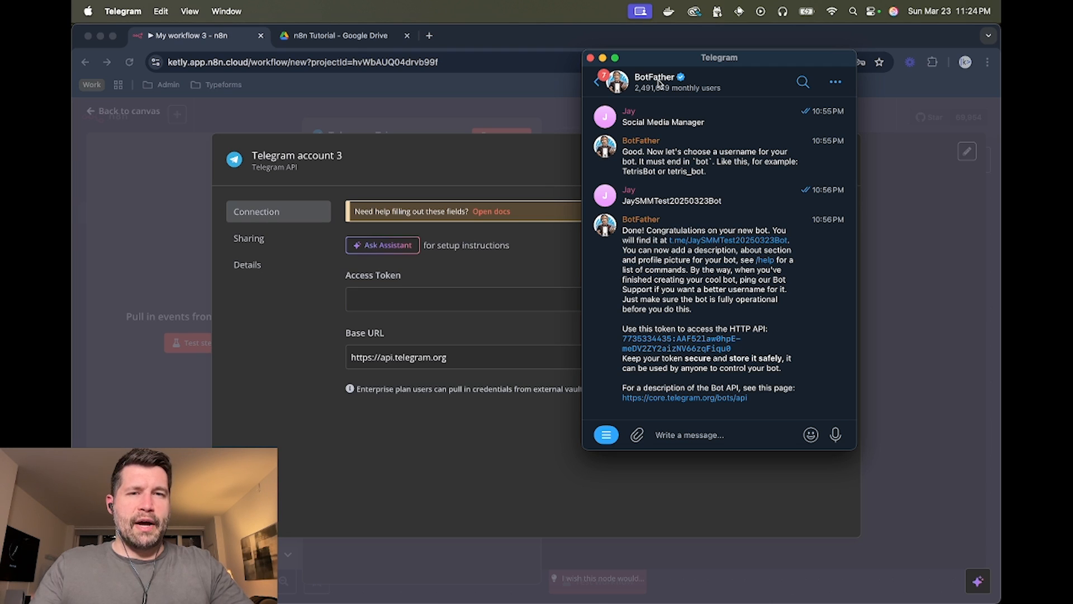
pyautogui.scroll(3, 672, 173)
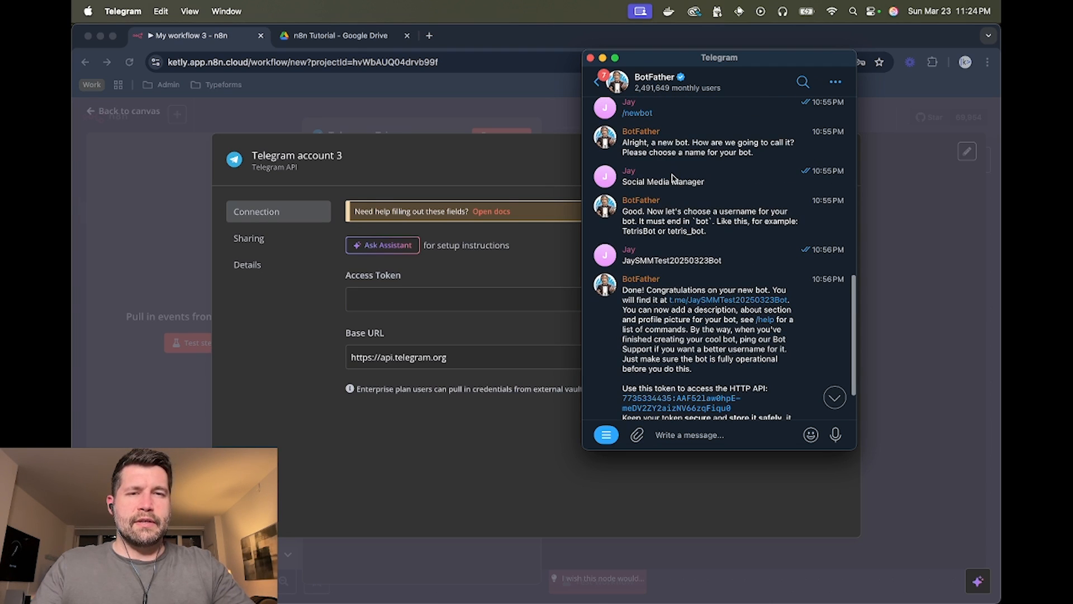
pyautogui.scroll(10, 672, 178)
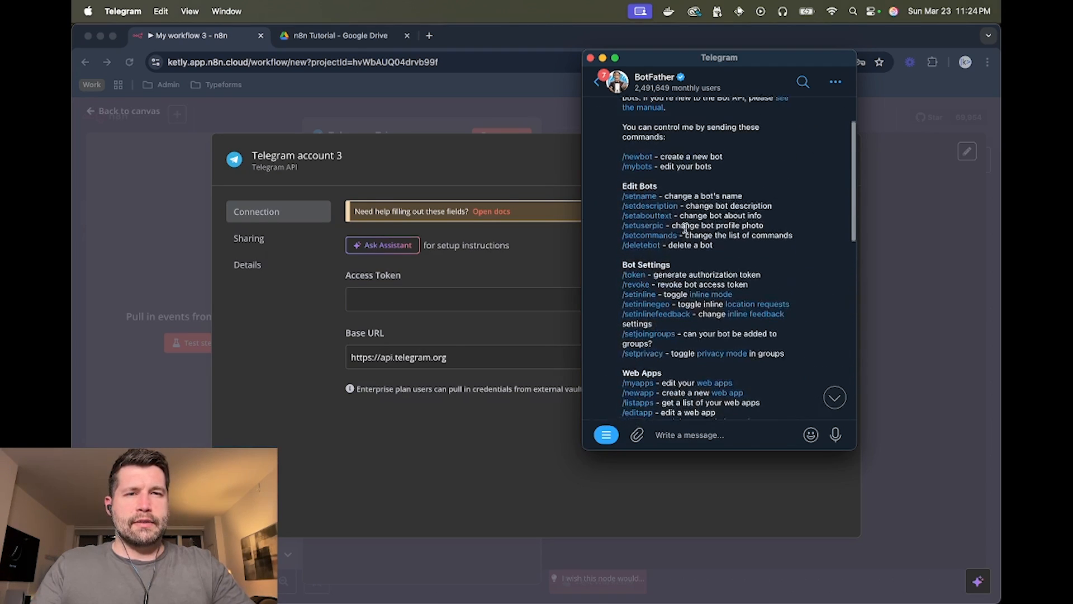
pyautogui.scroll(1, 717, 196)
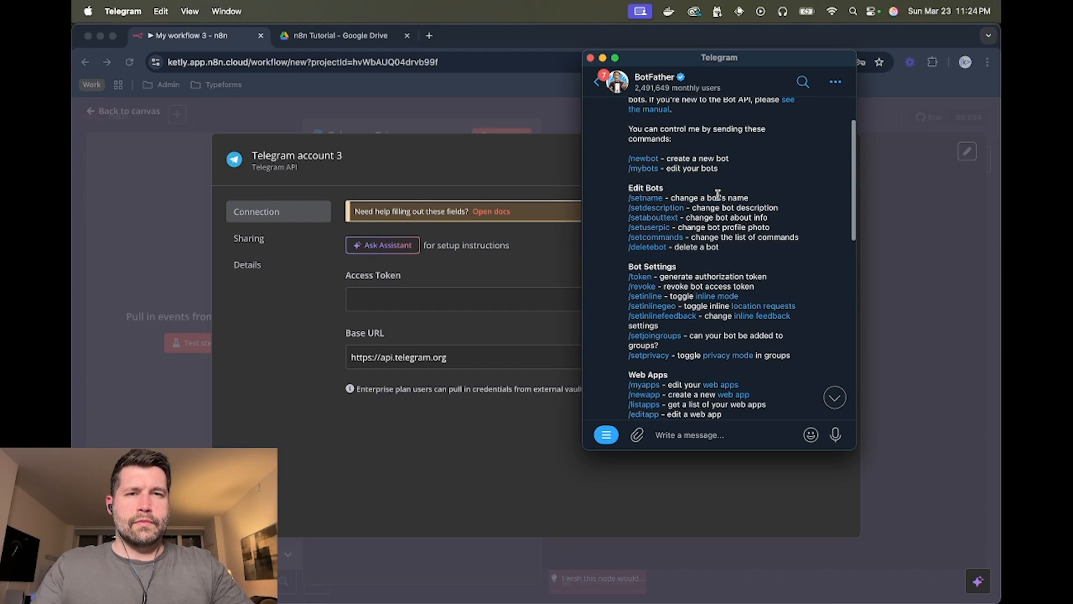
pyautogui.click(598, 82)
pyautogui.click(668, 107)
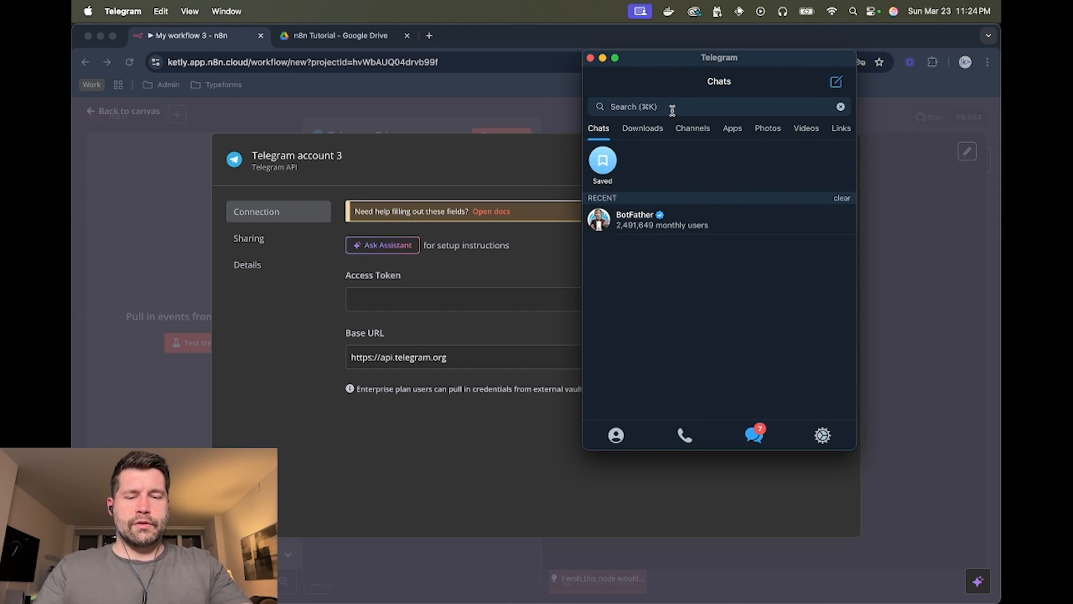
pyautogui.write('Botfath')
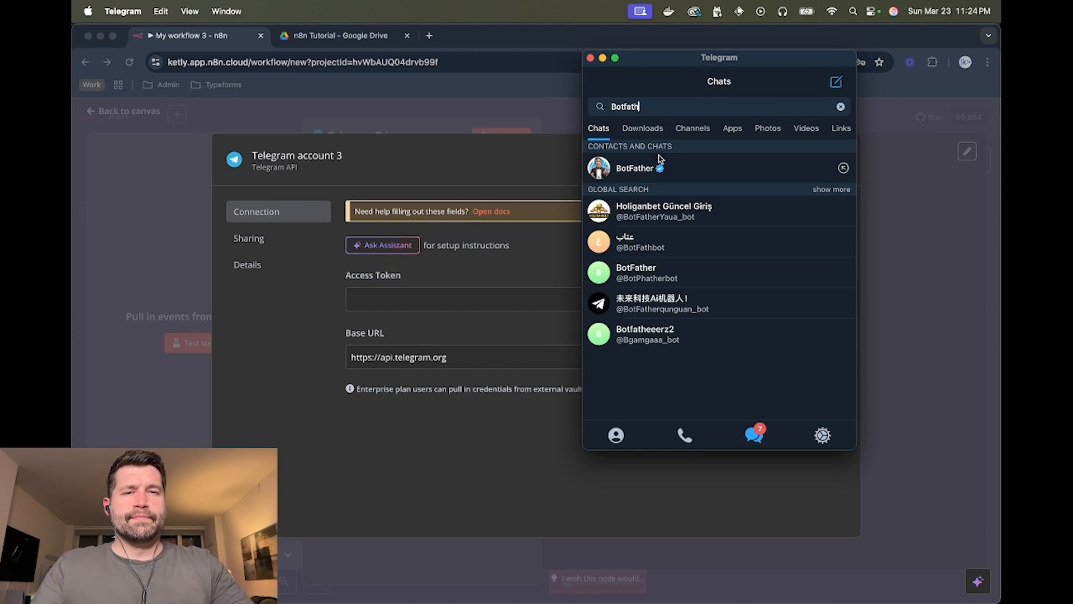
pyautogui.click(630, 168)
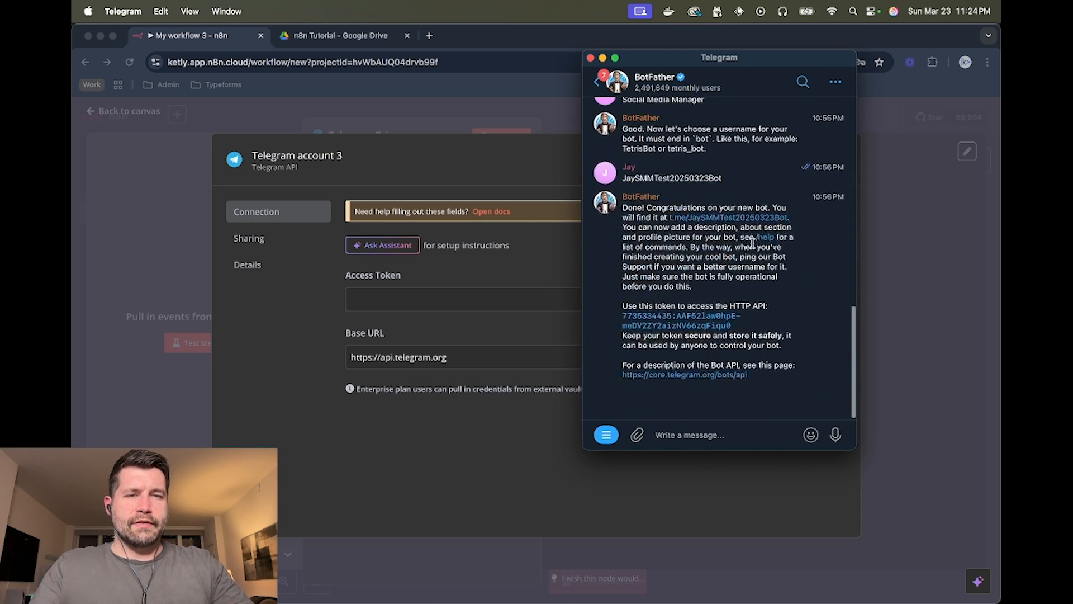
# - Clear the BotFather chat history and restart the conversation with Start
pyautogui.click(835, 82)
pyautogui.click(796, 182)
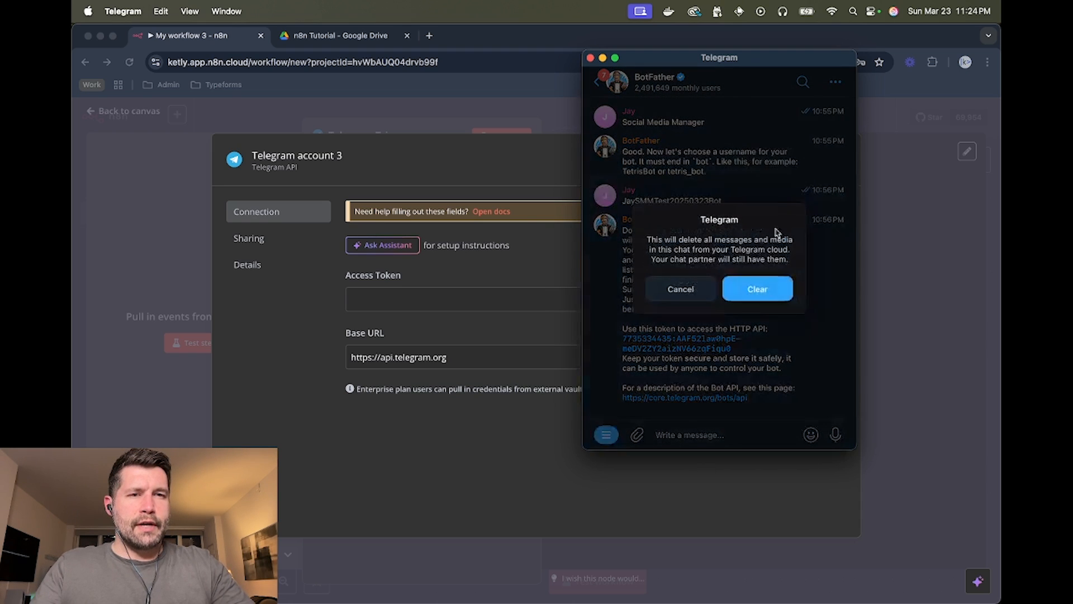
pyautogui.click(761, 285)
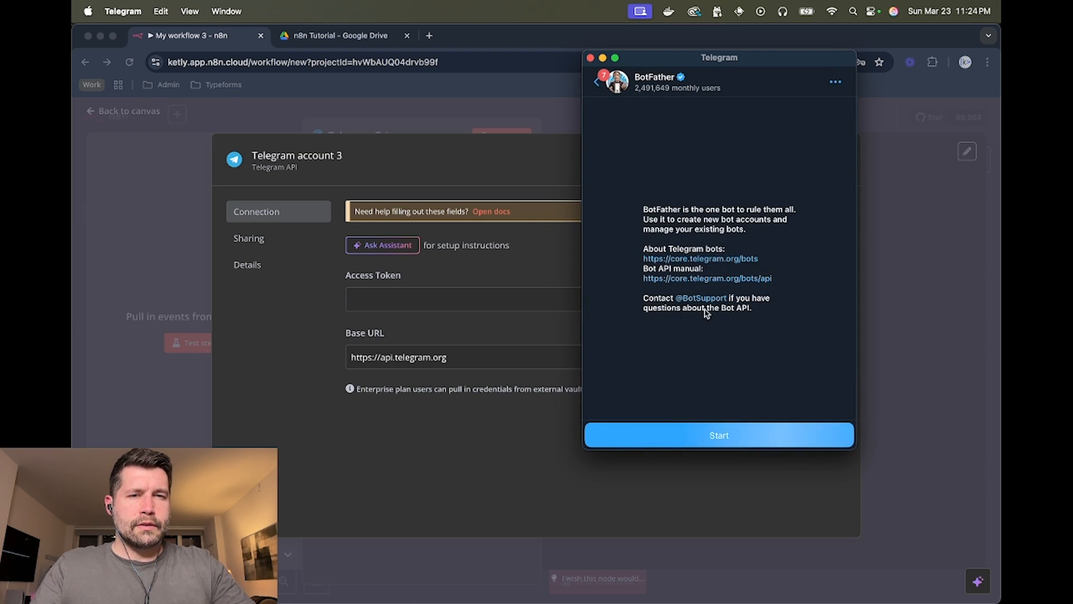
pyautogui.click(718, 436)
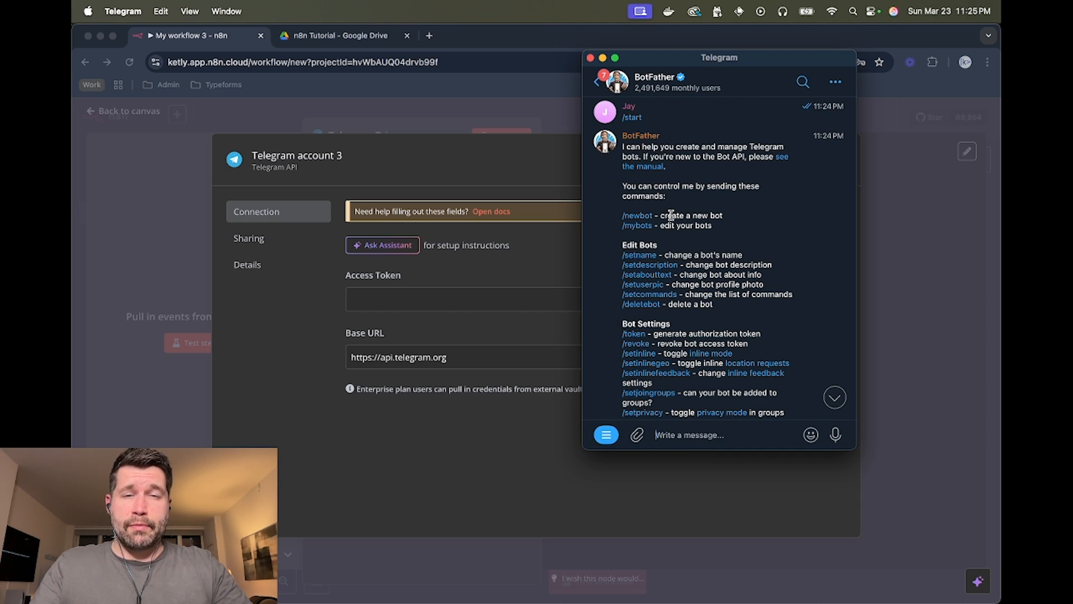
pyautogui.scroll(-1, 657, 242)
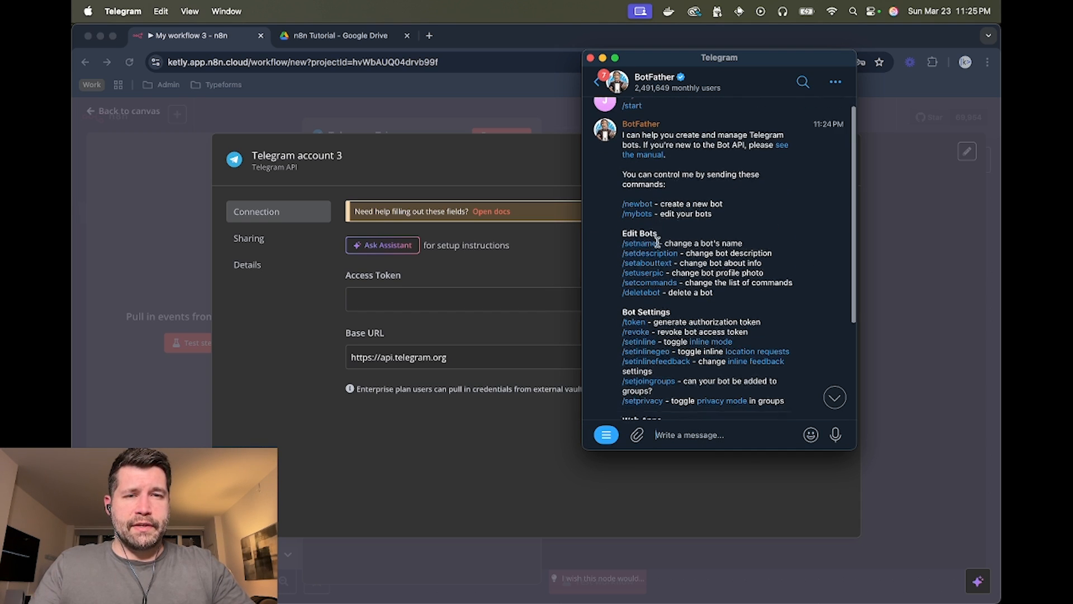
pyautogui.scroll(-5, 657, 242)
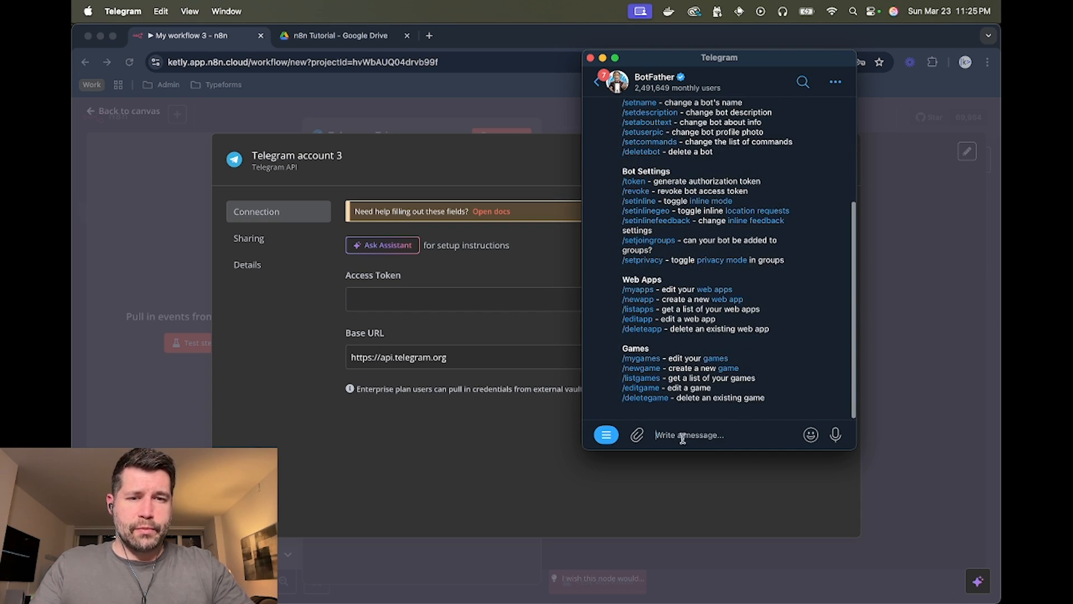
# - Create a bot via /newbot named Social Media Manager, with a chosen bot username
pyautogui.write('/')
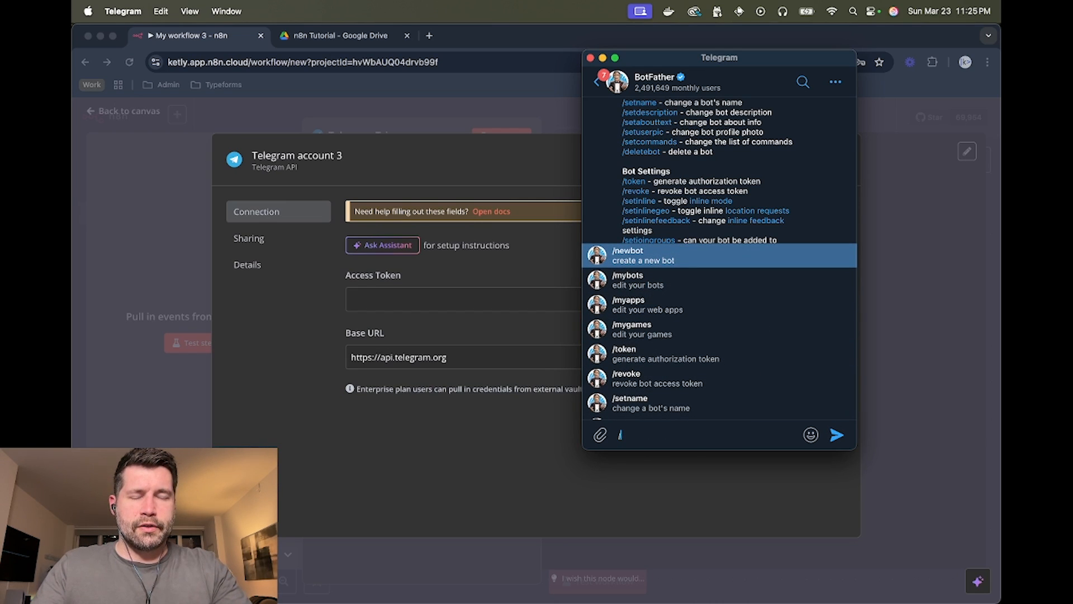
pyautogui.write('newbot')
pyautogui.press('Return')
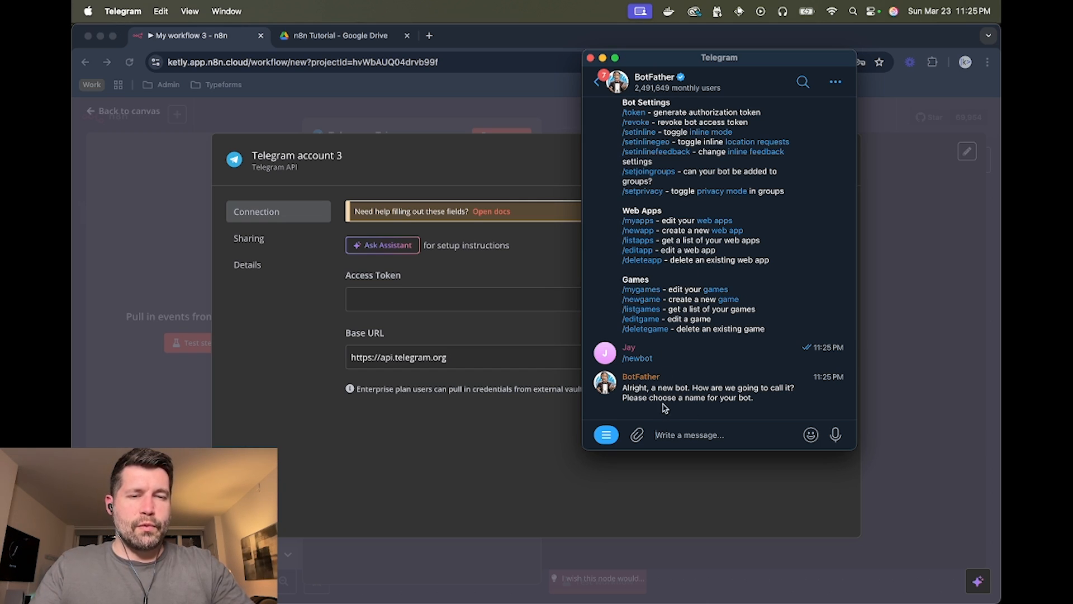
pyautogui.write('Social Media Manager')
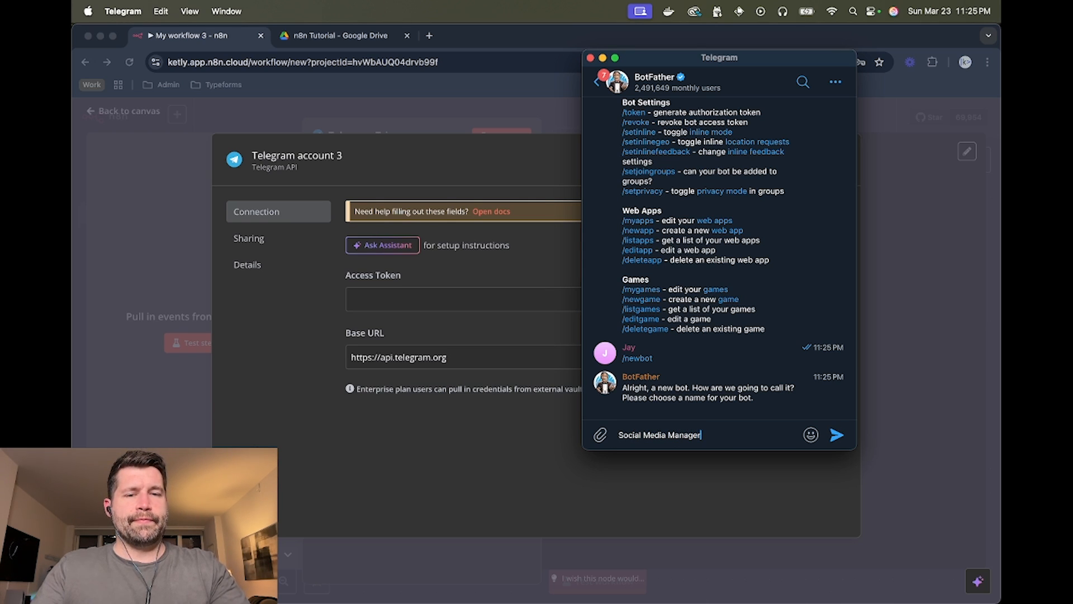
pyautogui.press('Return')
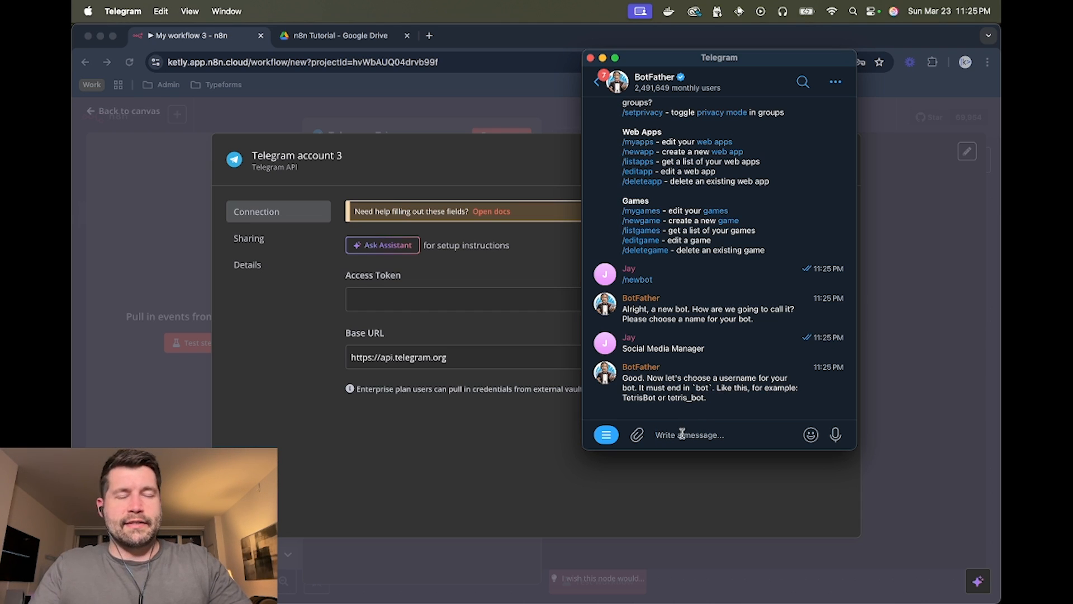
pyautogui.write('JaySMM2')
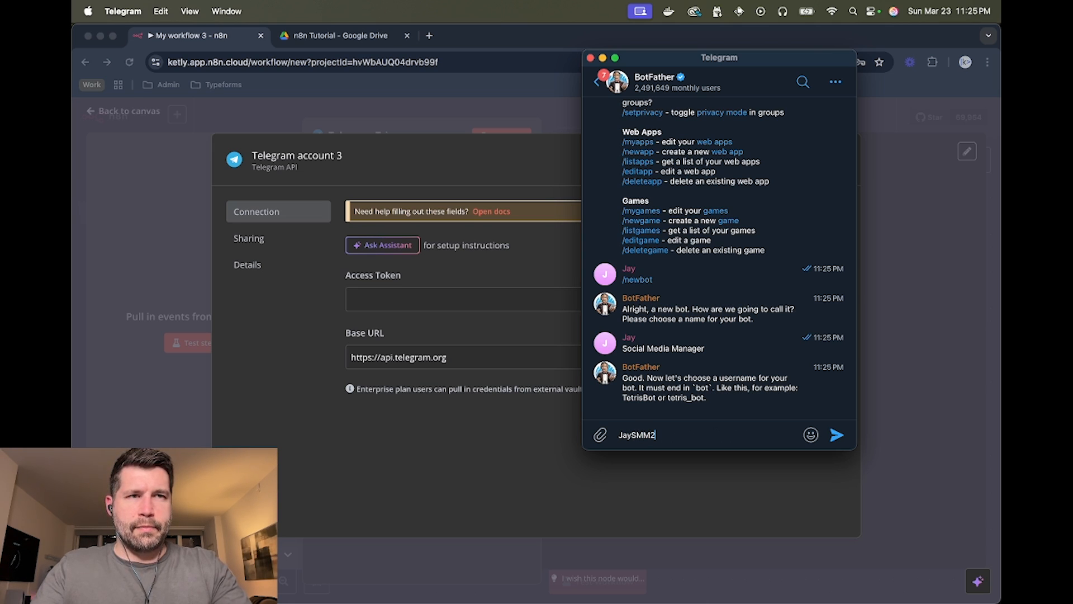
pyautogui.write('0250323Bot')
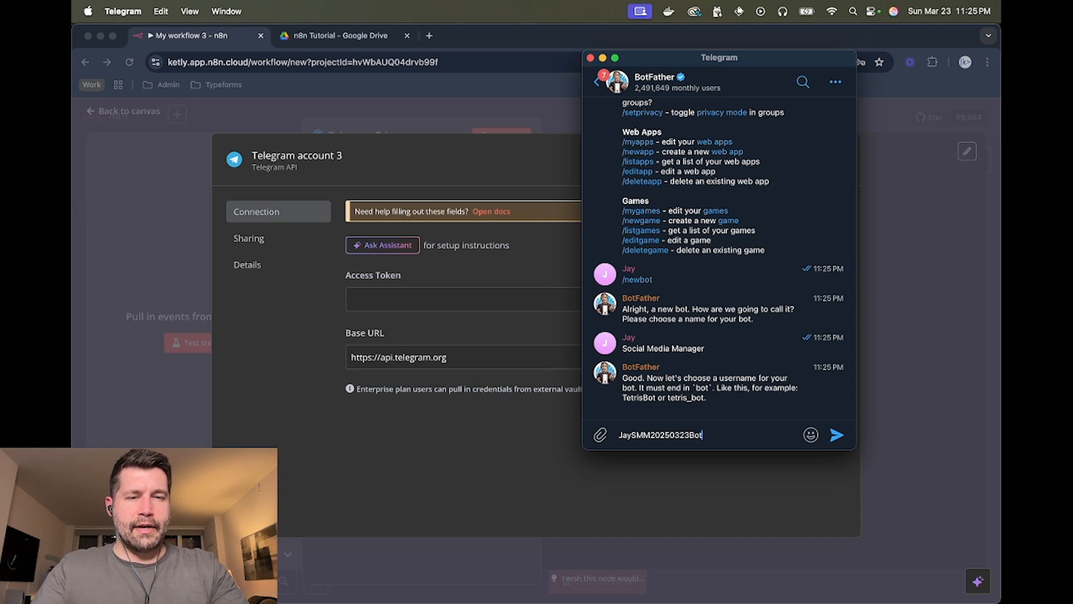
pyautogui.press('Return')
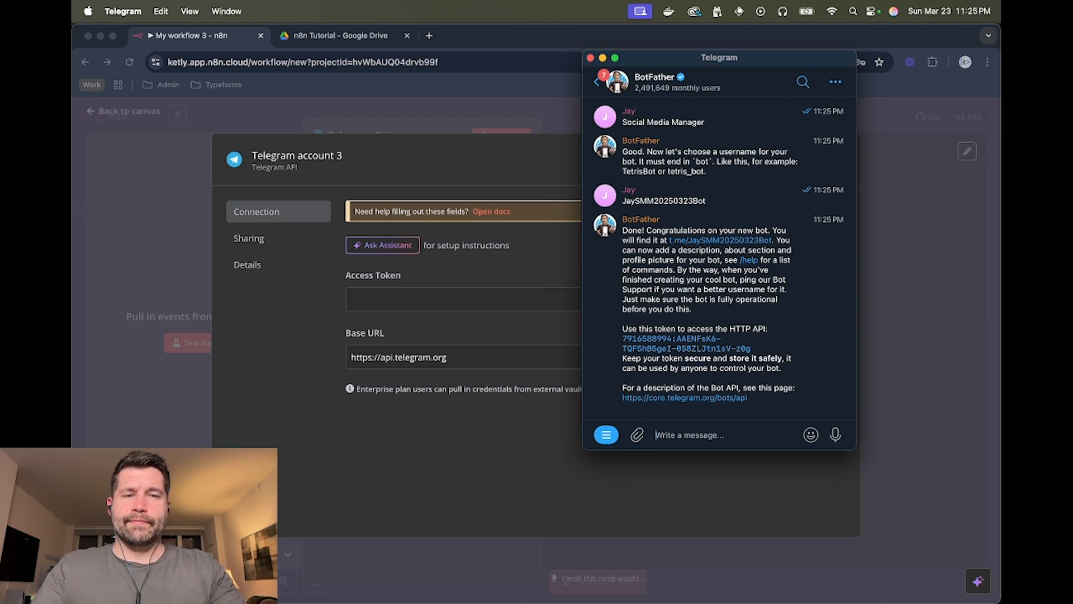
# - Copy the new bot's token into the n8n credential's Access Token field
pyautogui.rightClick(694, 347)
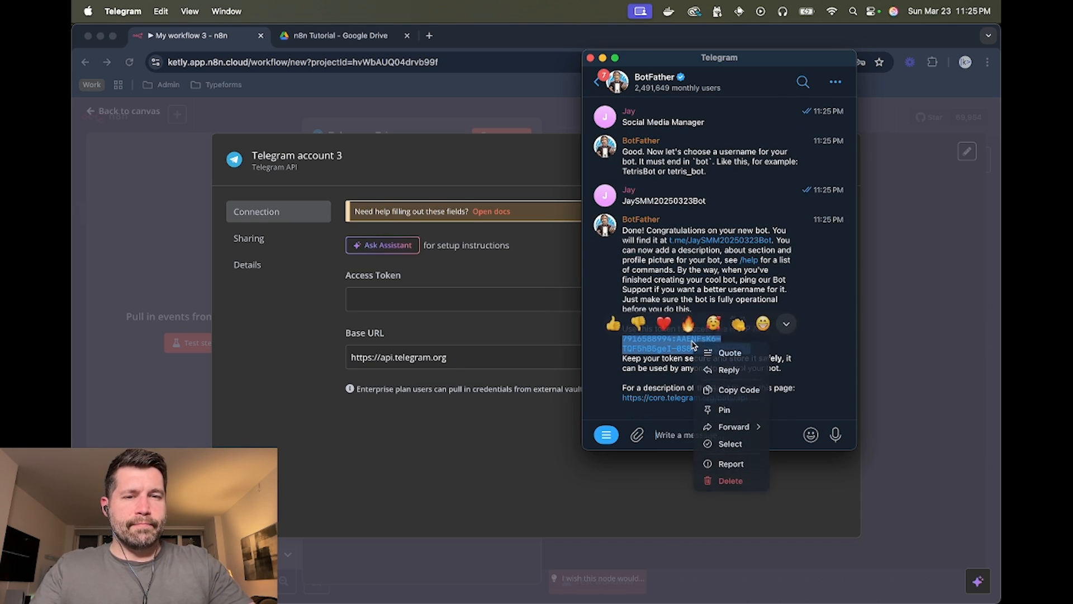
pyautogui.click(735, 390)
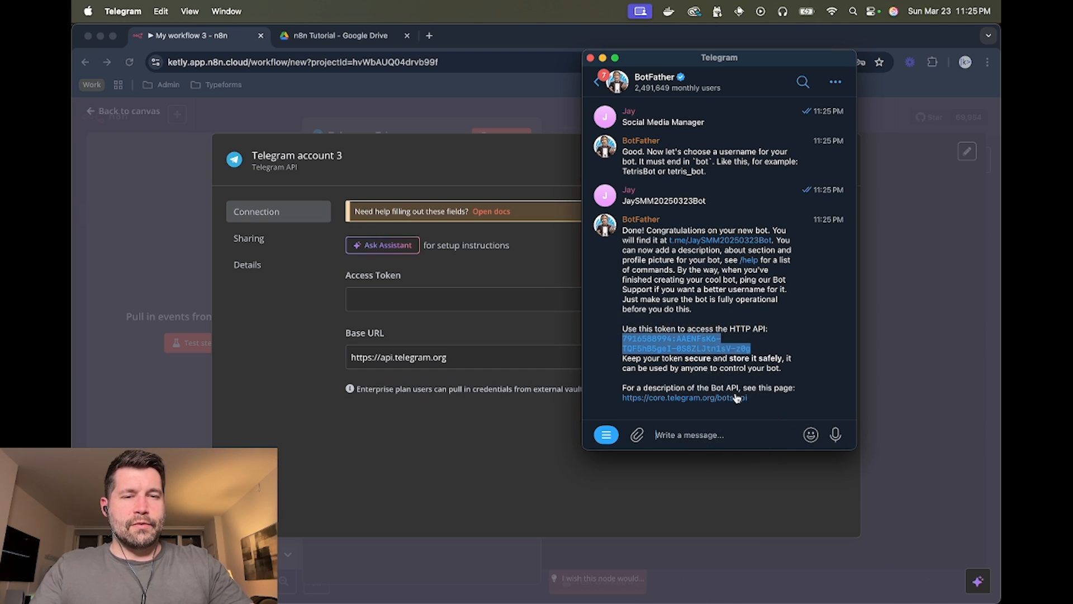
pyautogui.click(471, 298)
pyautogui.press('super+v')
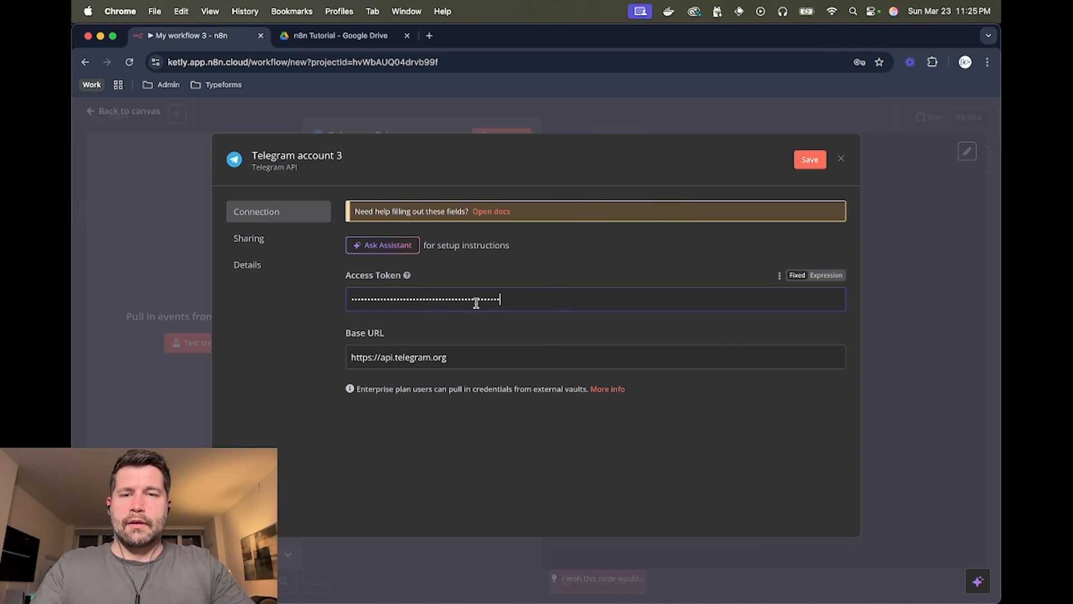
# - Save and test the Telegram account 3 credential, then return to the workflow canvas
pyautogui.click(802, 161)
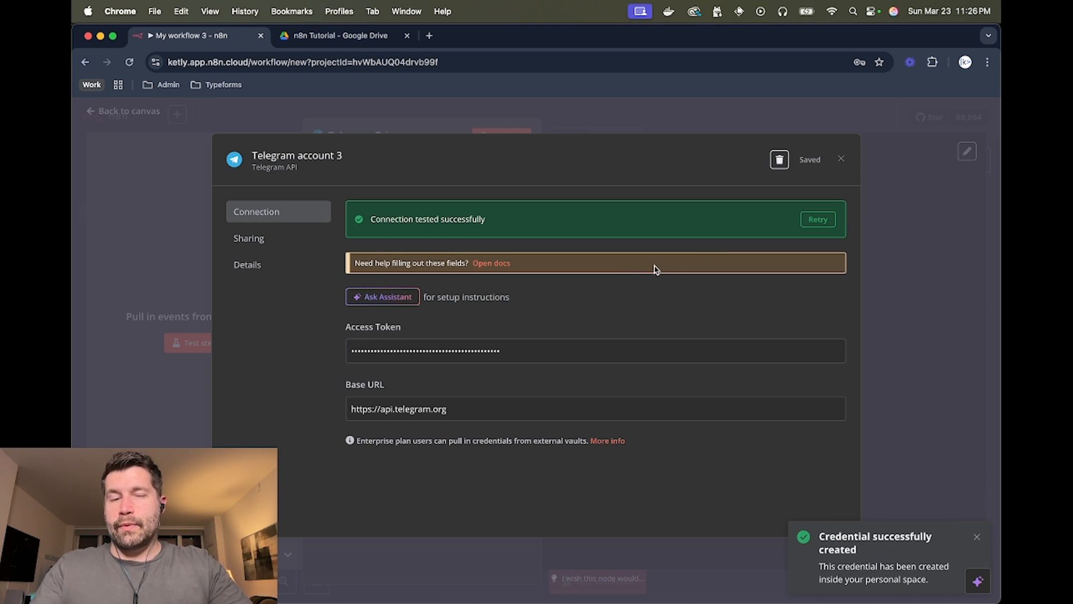
pyautogui.click(901, 236)
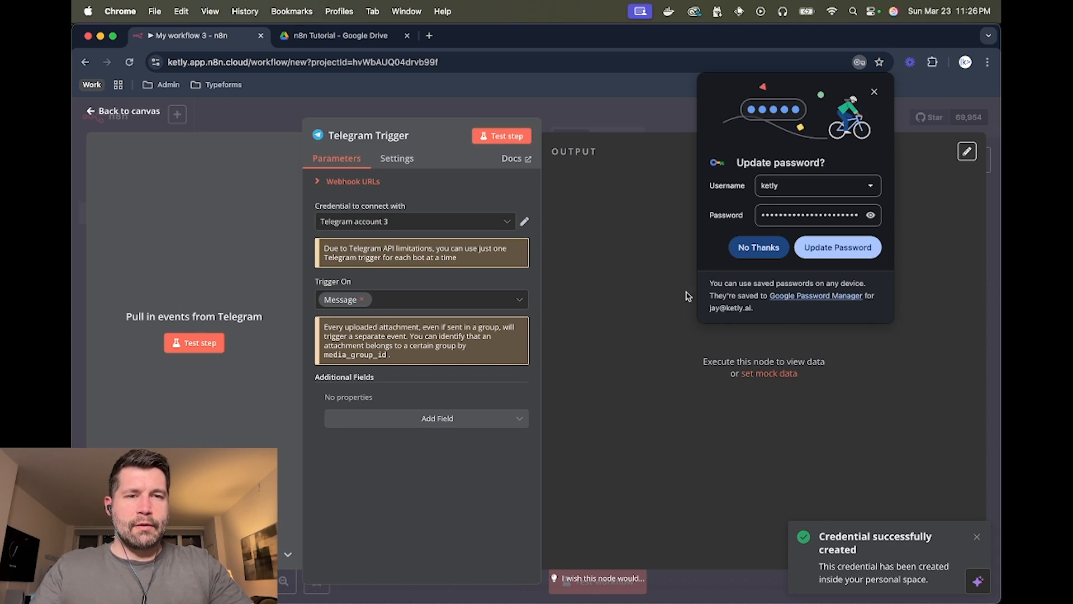
pyautogui.click(875, 92)
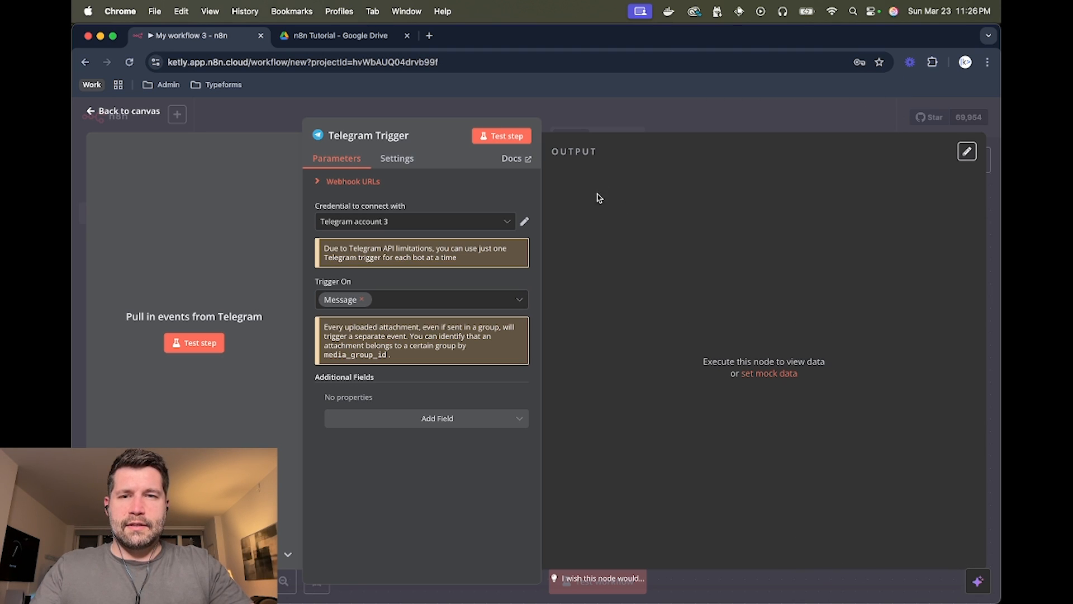
pyautogui.click(681, 119)
pyautogui.hscroll(2, 630, 256)
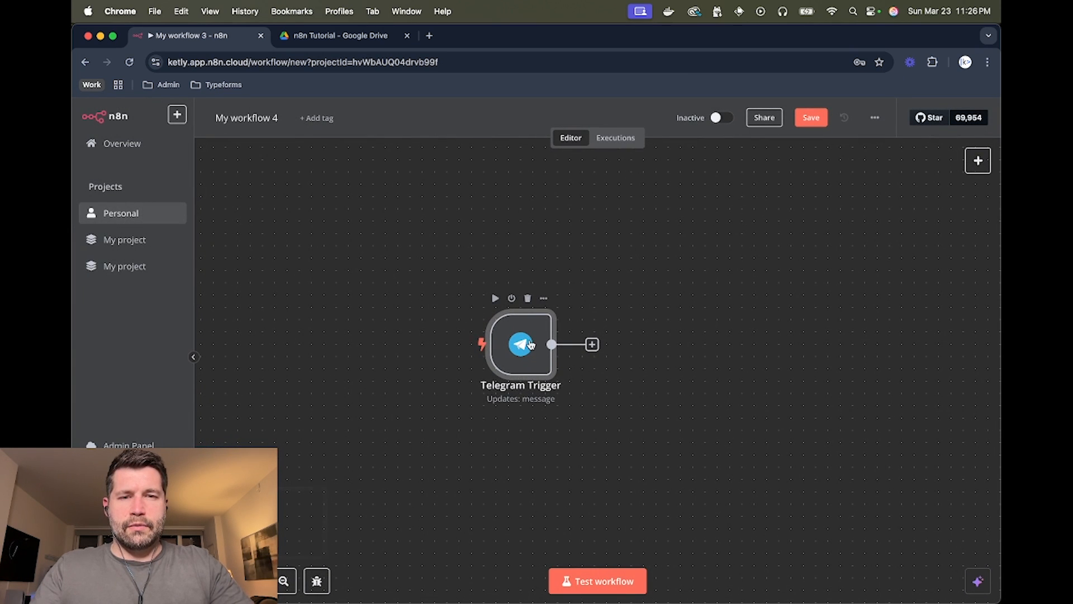
pyautogui.press('super+Tab')
# - Start the Social Media Manager bot chat and send it 'test message'
pyautogui.click(680, 254)
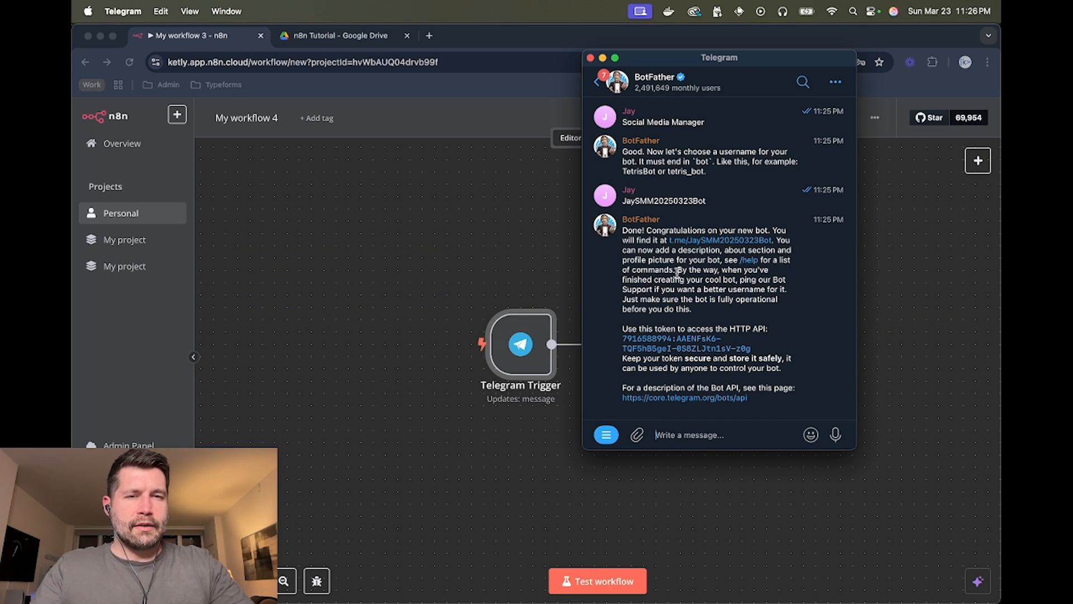
pyautogui.click(712, 241)
pyautogui.click(703, 434)
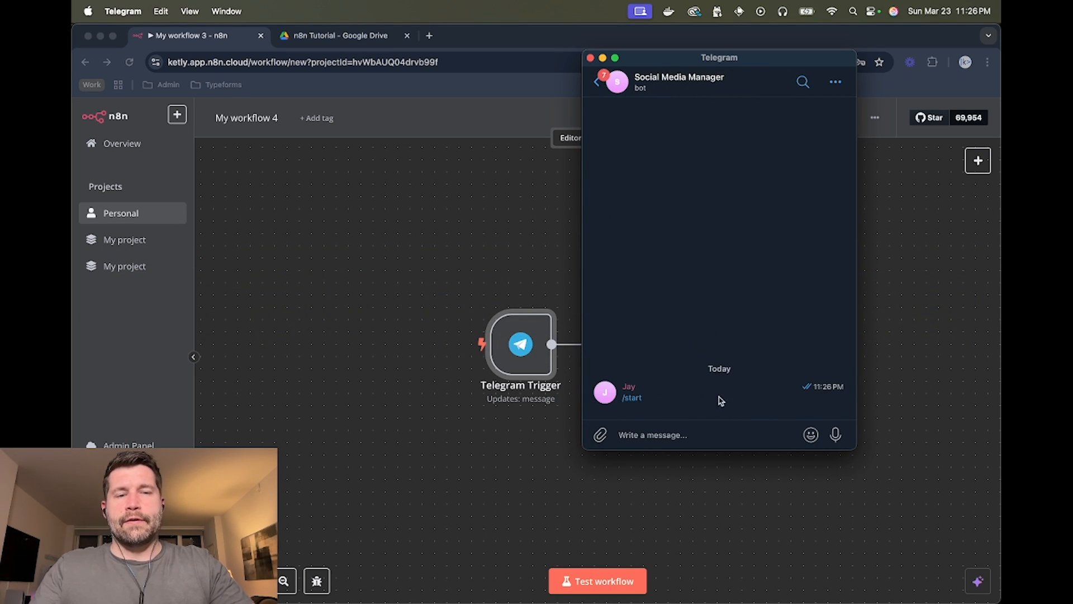
pyautogui.write('test message')
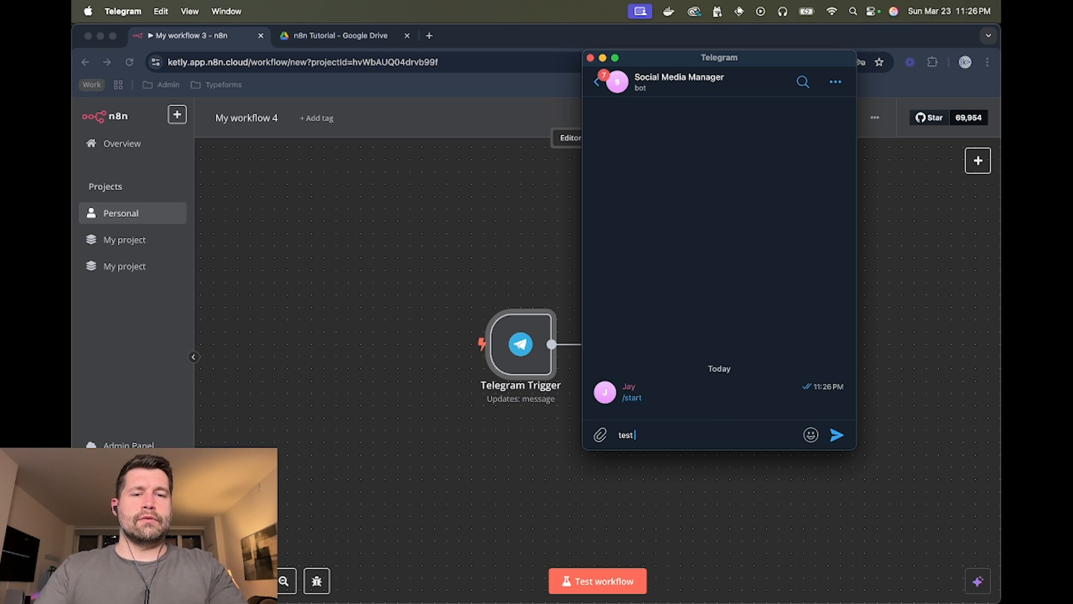
pyautogui.click(836, 435)
pyautogui.moveTo(810, 435)
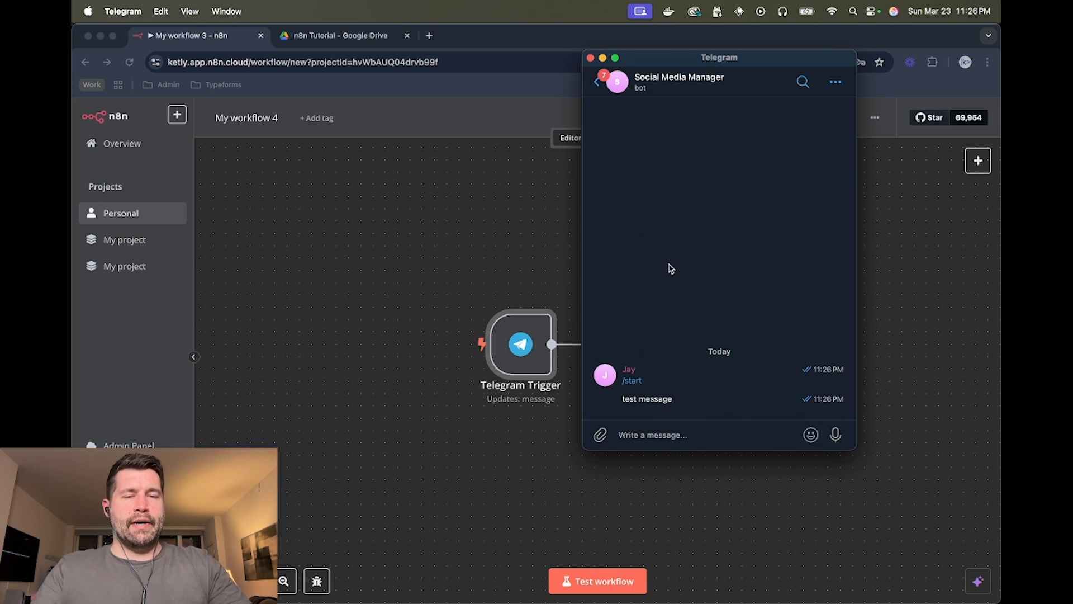
pyautogui.click(540, 220)
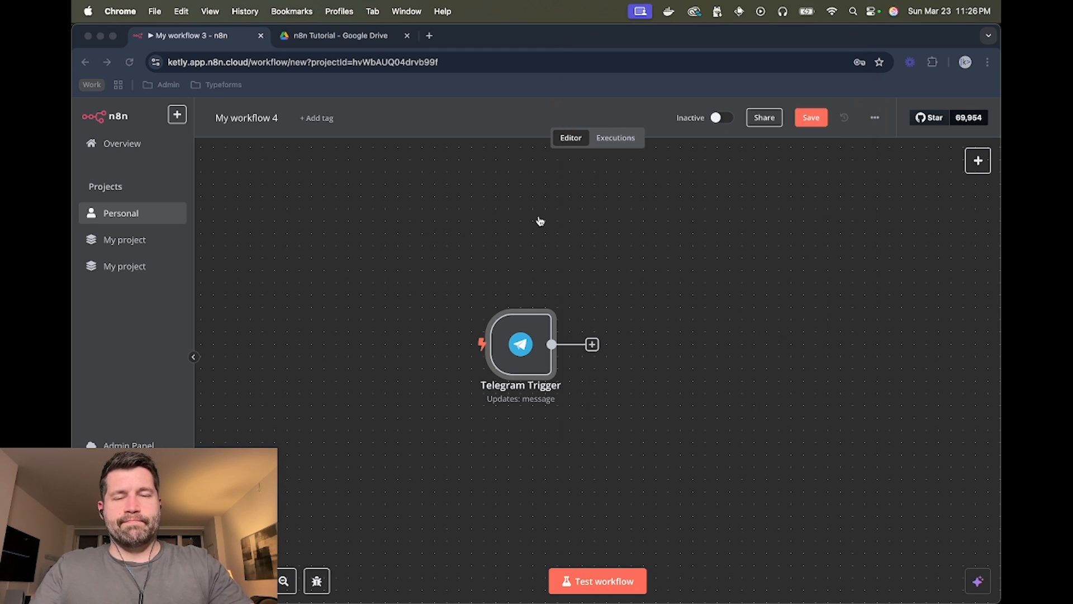
# - Run Test step on the Telegram Trigger, capturing 'test message' as one output item
pyautogui.doubleClick(520, 345)
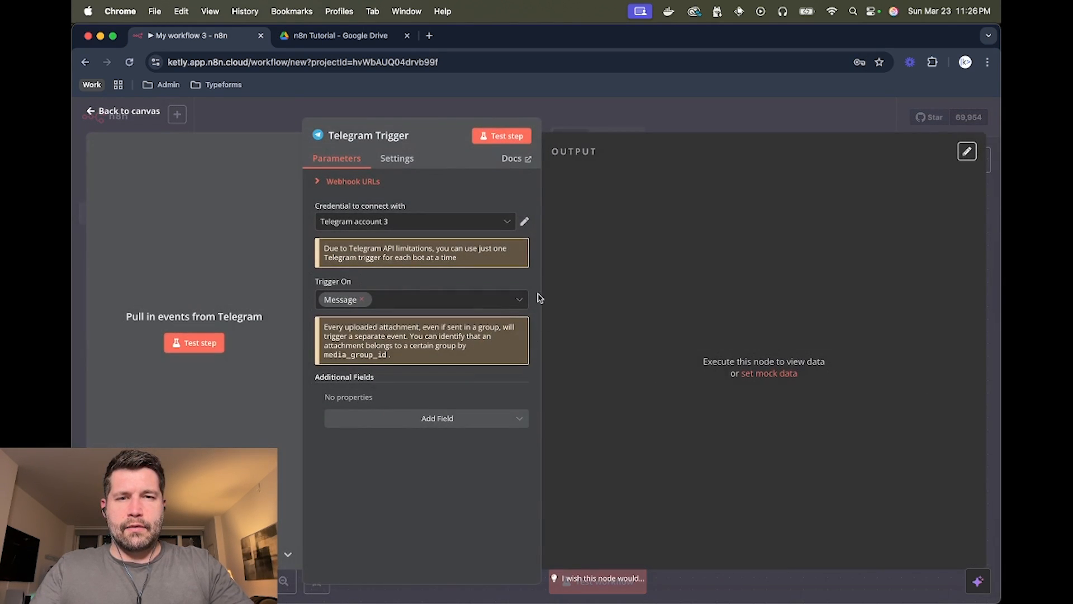
pyautogui.click(510, 137)
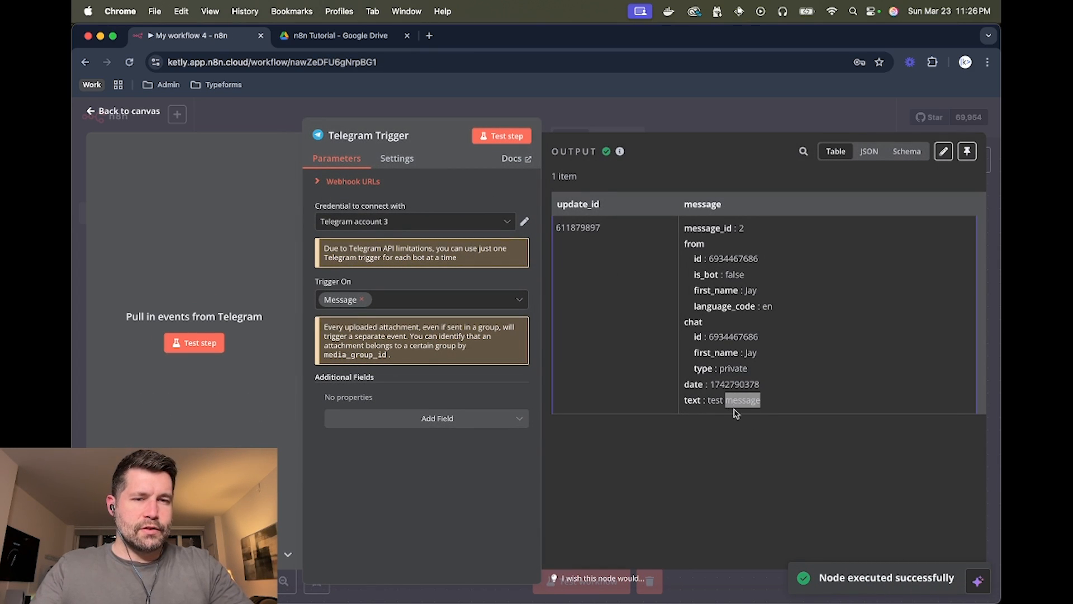
pyautogui.click(751, 125)
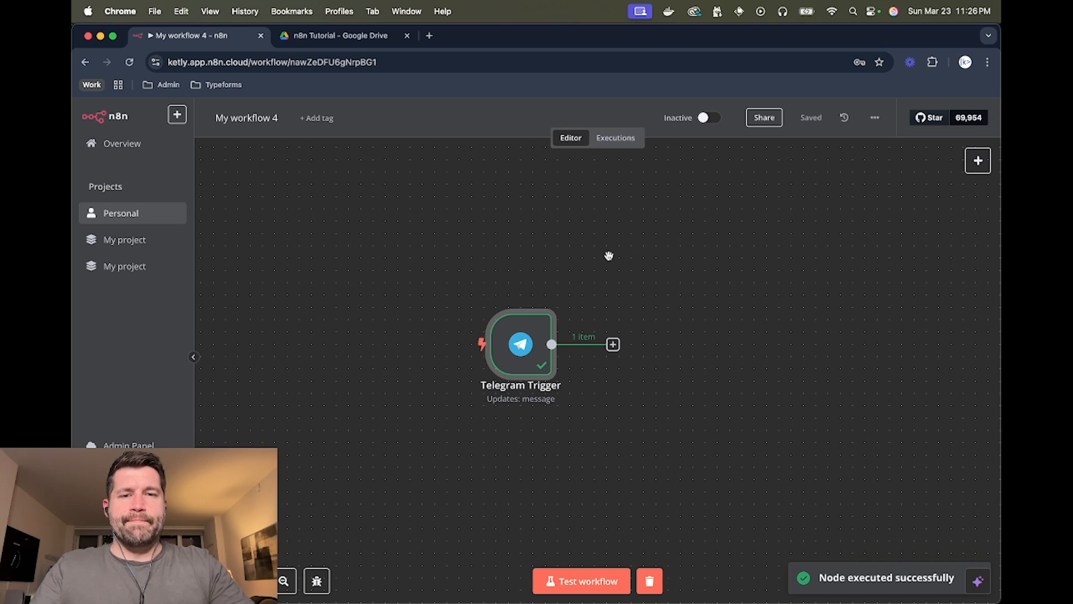
pyautogui.hscroll(1, 609, 256)
pyautogui.scroll(1, 609, 256)
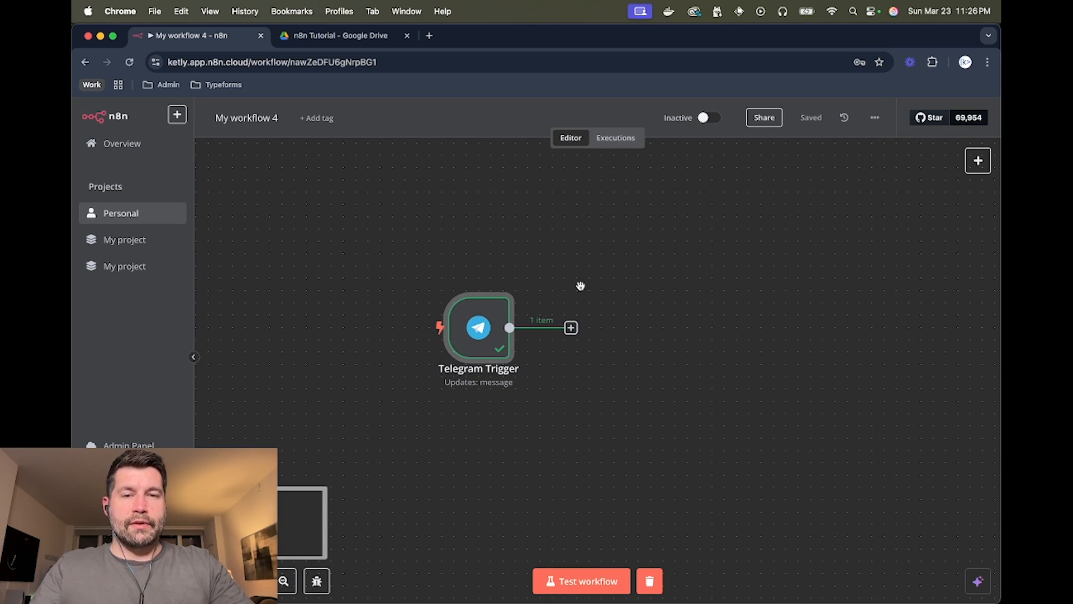
# - Add an AI Agent node right after the Telegram Trigger
pyautogui.click(571, 329)
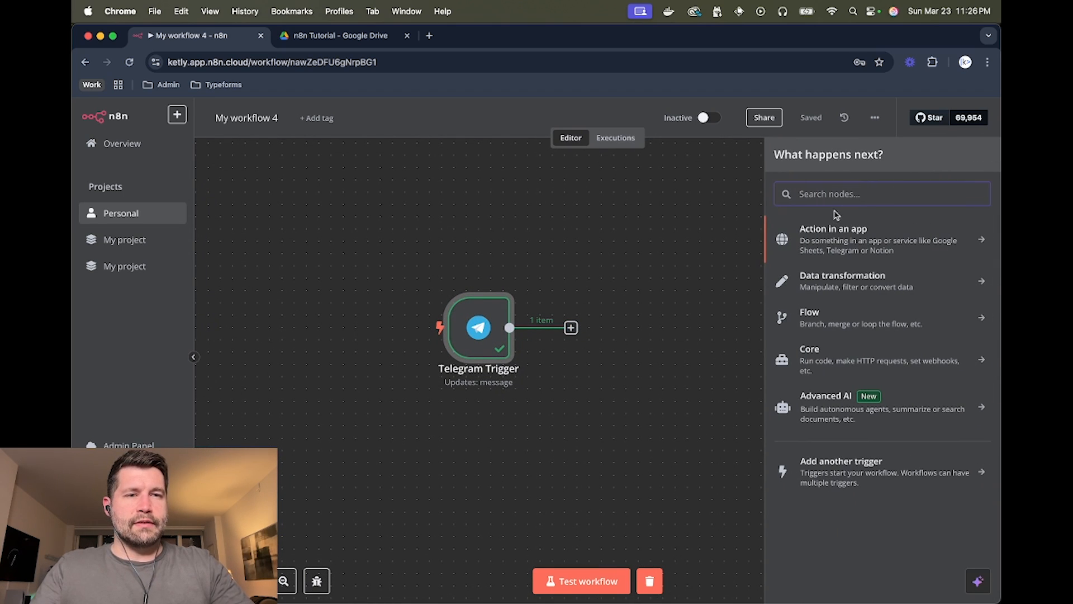
pyautogui.write('eop')
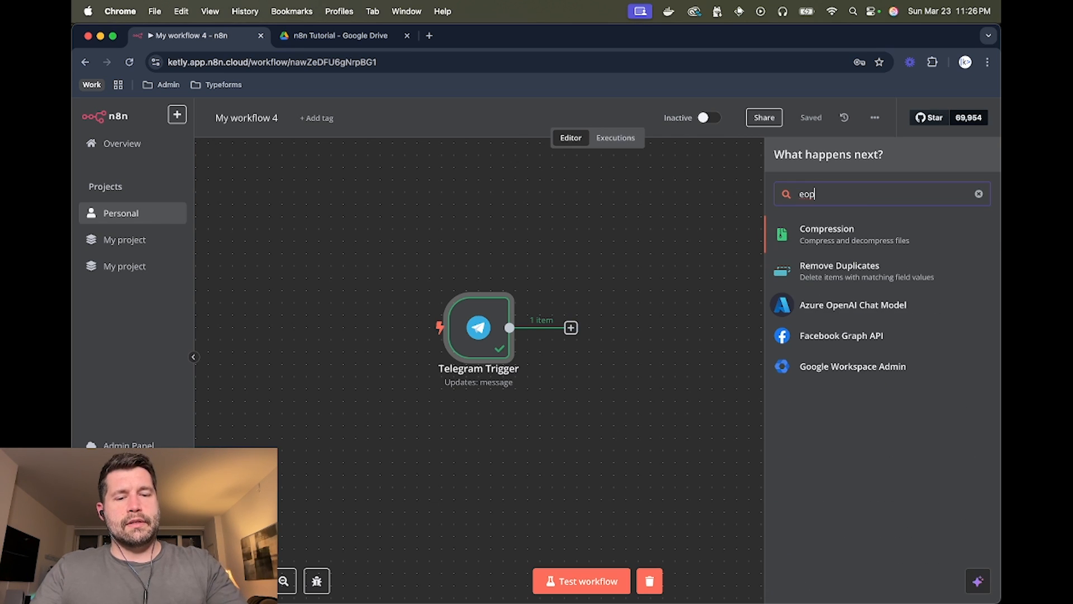
pyautogui.press('BackSpace')
pyautogui.press('BackSpace')
pyautogui.press('BackSpace')
pyautogui.write('ai')
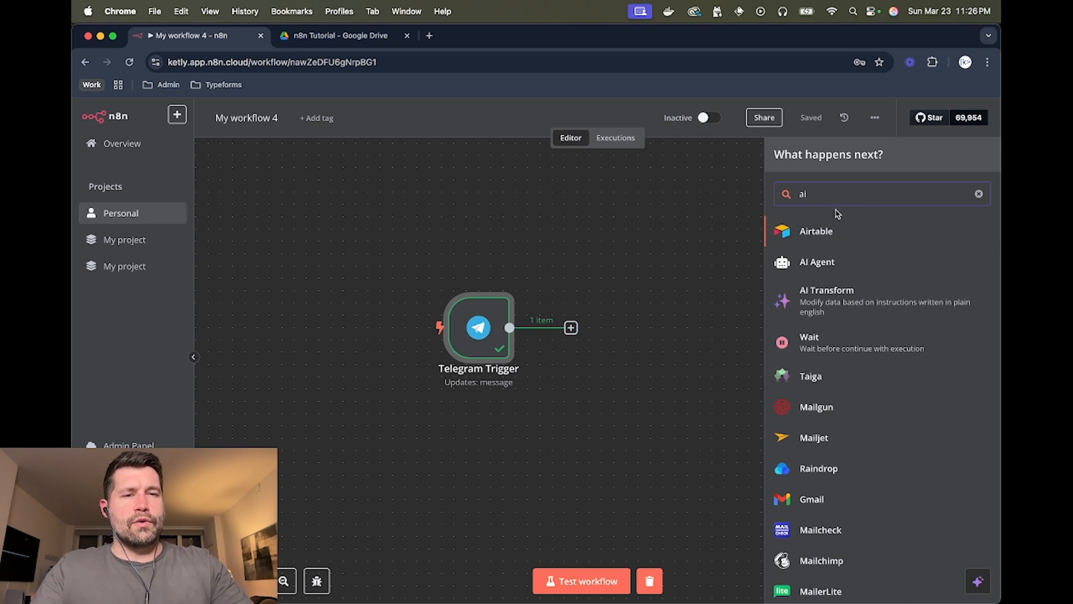
pyautogui.click(818, 262)
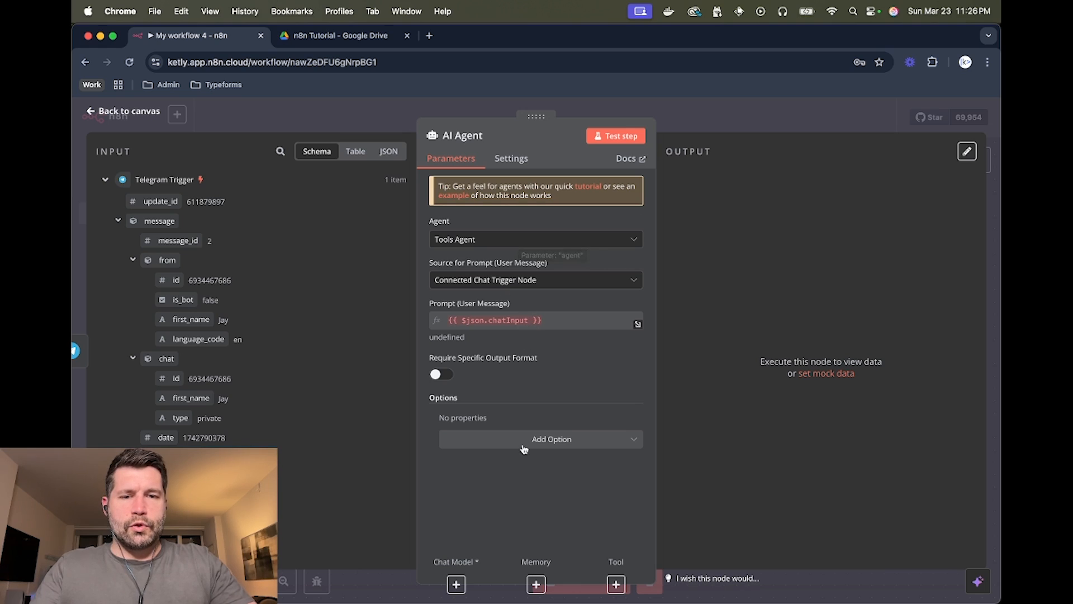
# - Switch the AI Agent's Source for Prompt (User Message) to 'Define below'
pyautogui.click(504, 281)
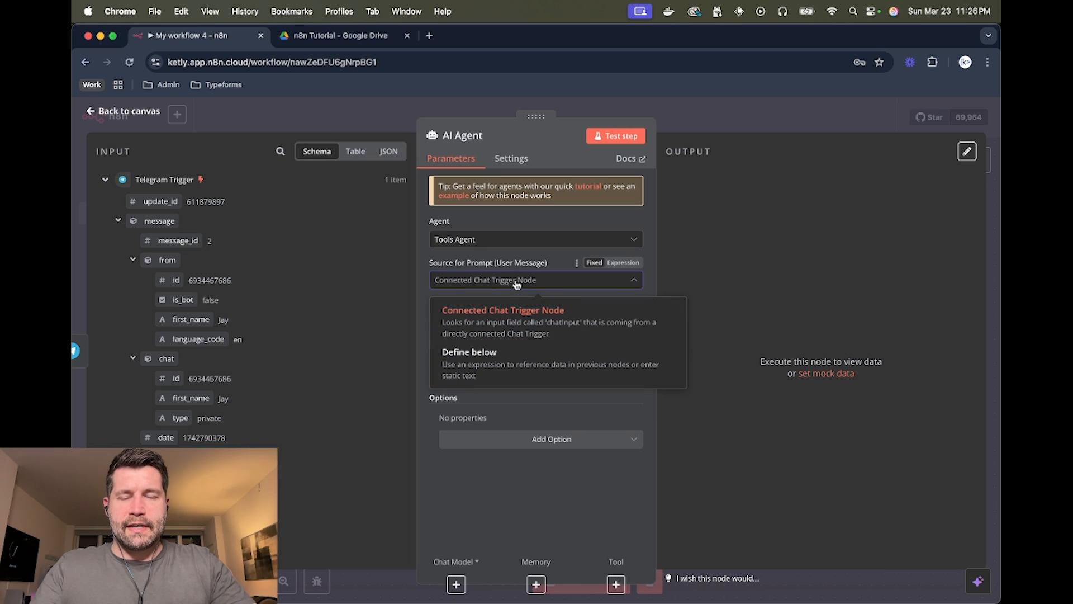
pyautogui.click(503, 360)
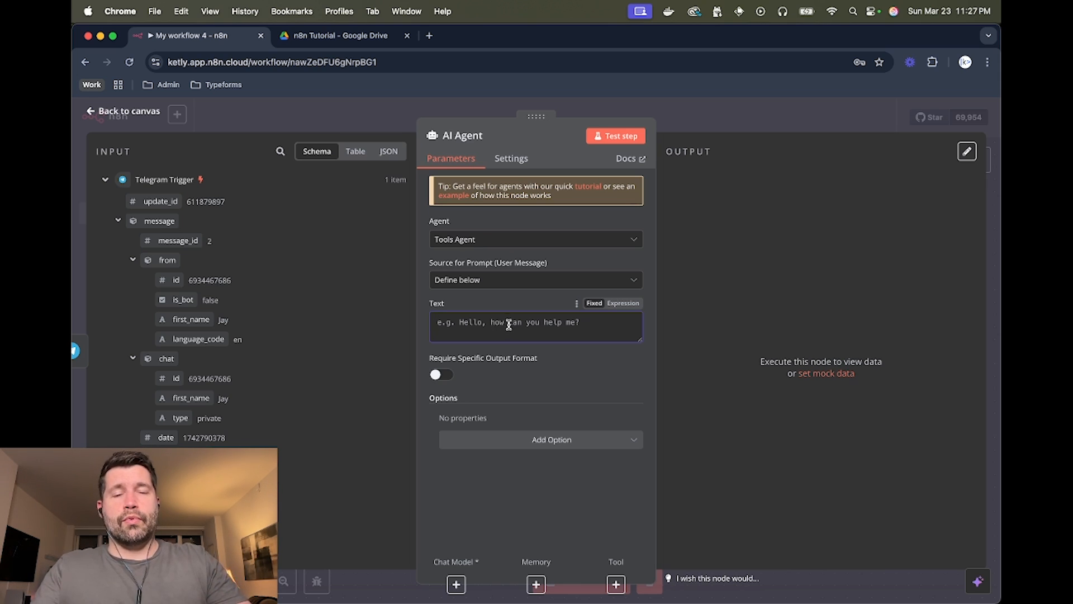
# - Paste the saved LinkedIn post-ideas prompt from clipboard history into the agent's Text field
pyautogui.press('super+space')
pyautogui.write('cli')
pyautogui.press('Return')
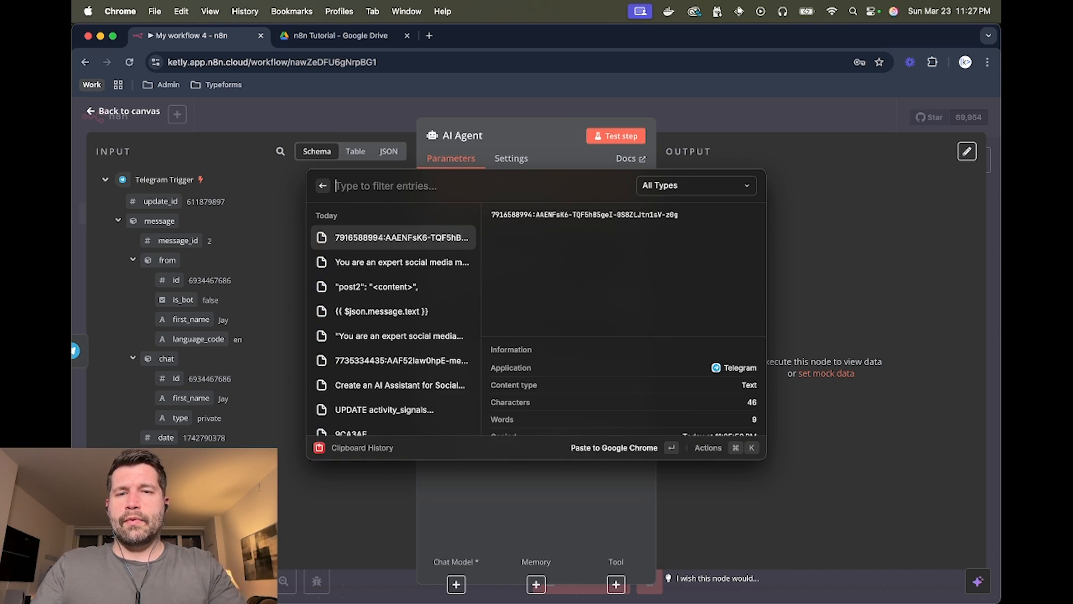
pyautogui.press('Down')
pyautogui.press('Return')
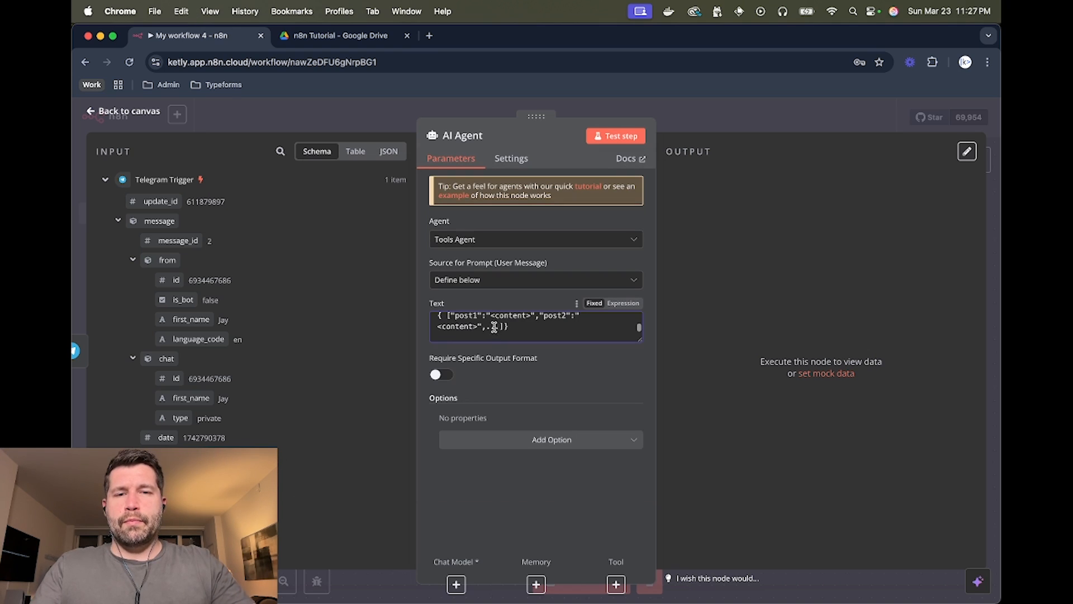
# - Review the prompt's role sentence and key words like LinkedIn and number
pyautogui.scroll(5, 501, 324)
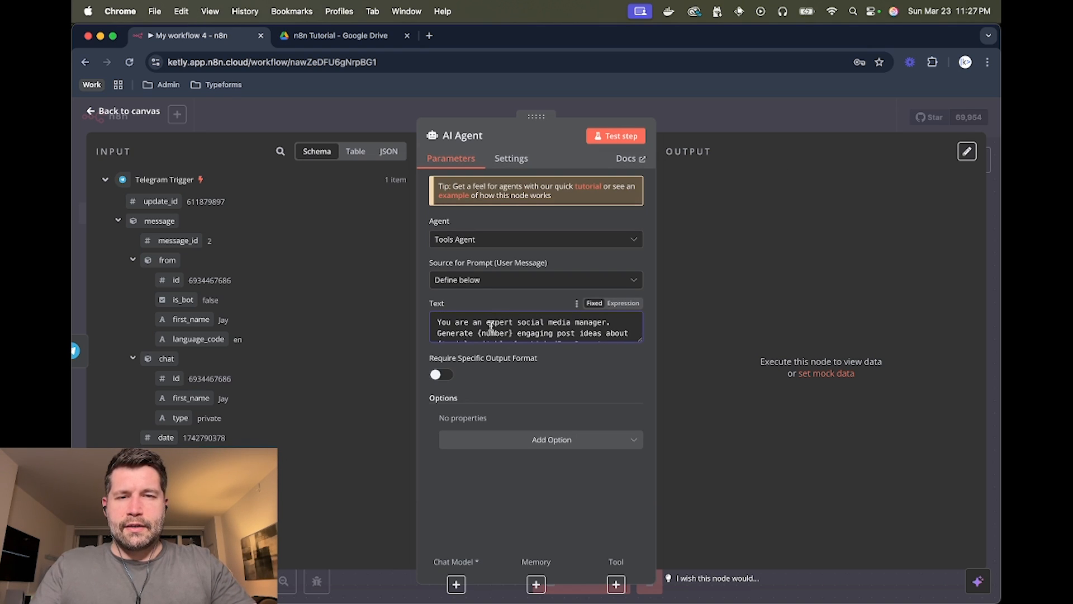
pyautogui.moveTo(437, 322); pyautogui.dragTo(540, 322)
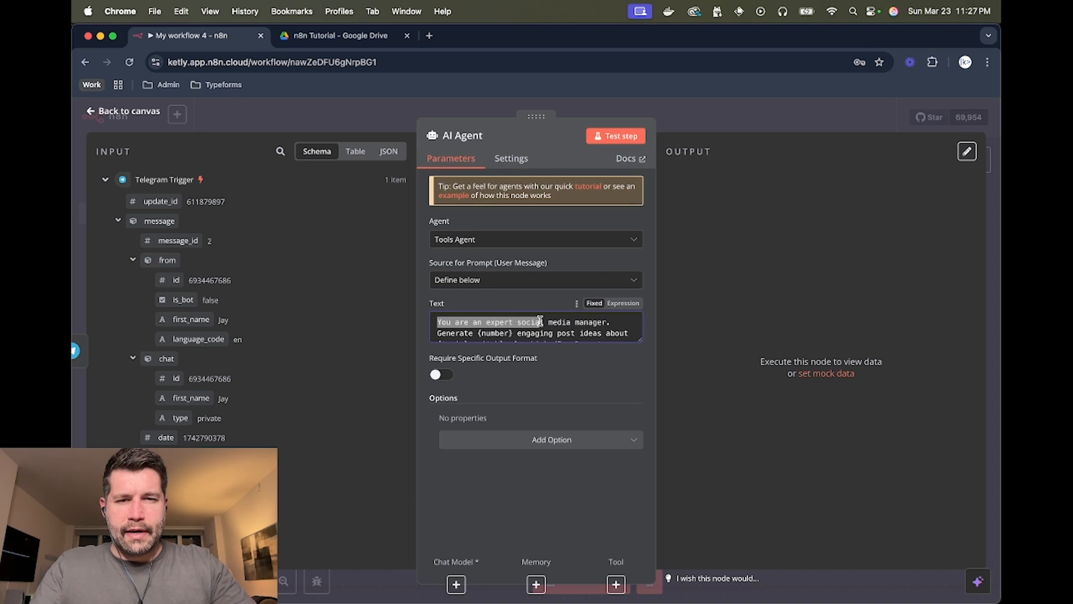
pyautogui.click(540, 322)
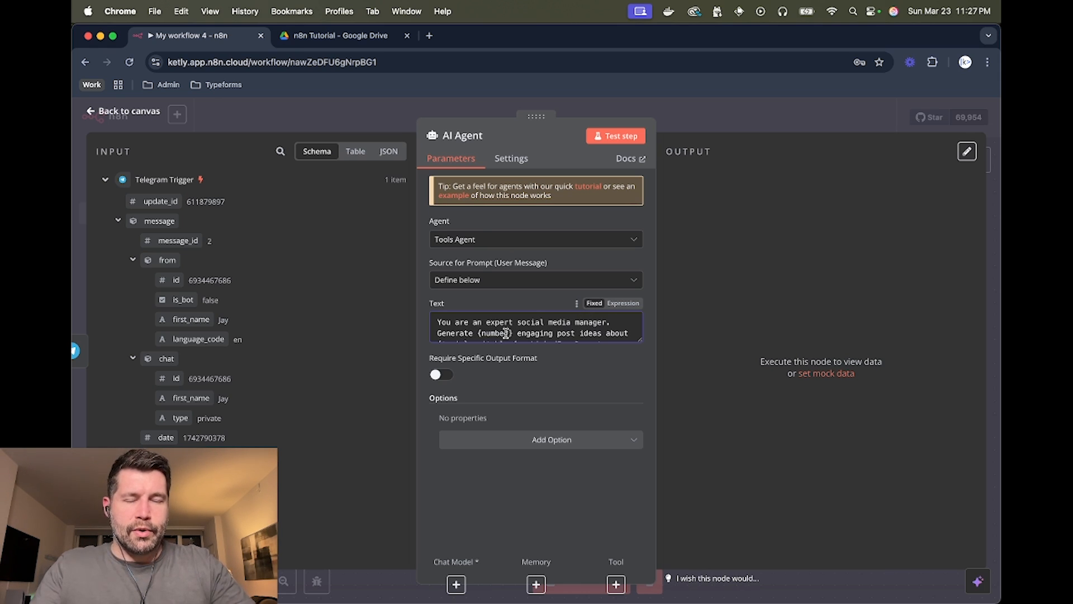
pyautogui.scroll(-1, 531, 333)
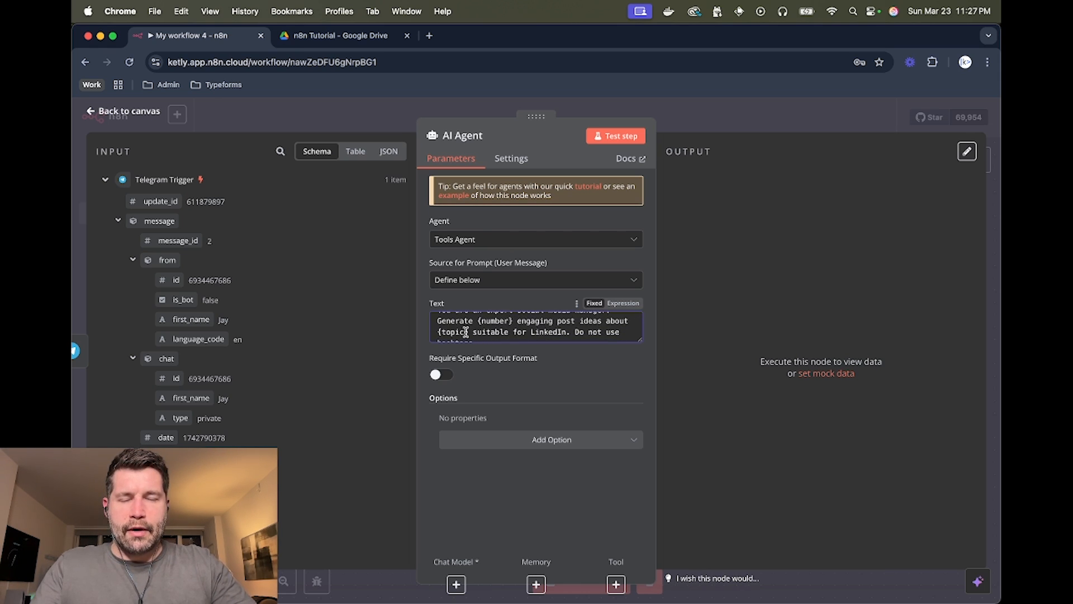
pyautogui.doubleClick(548, 334)
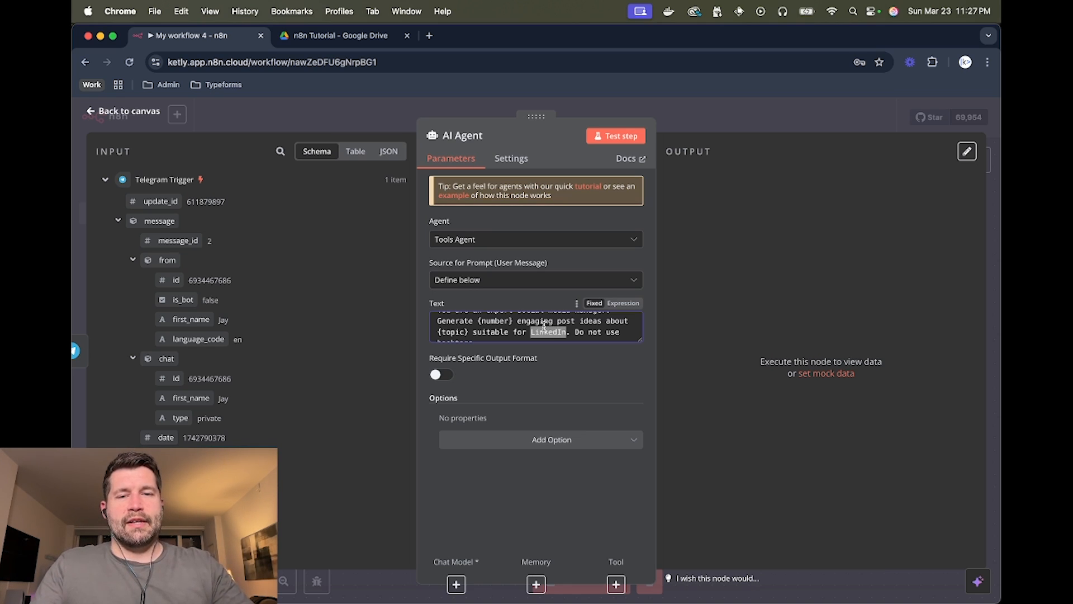
pyautogui.scroll(-1, 534, 330)
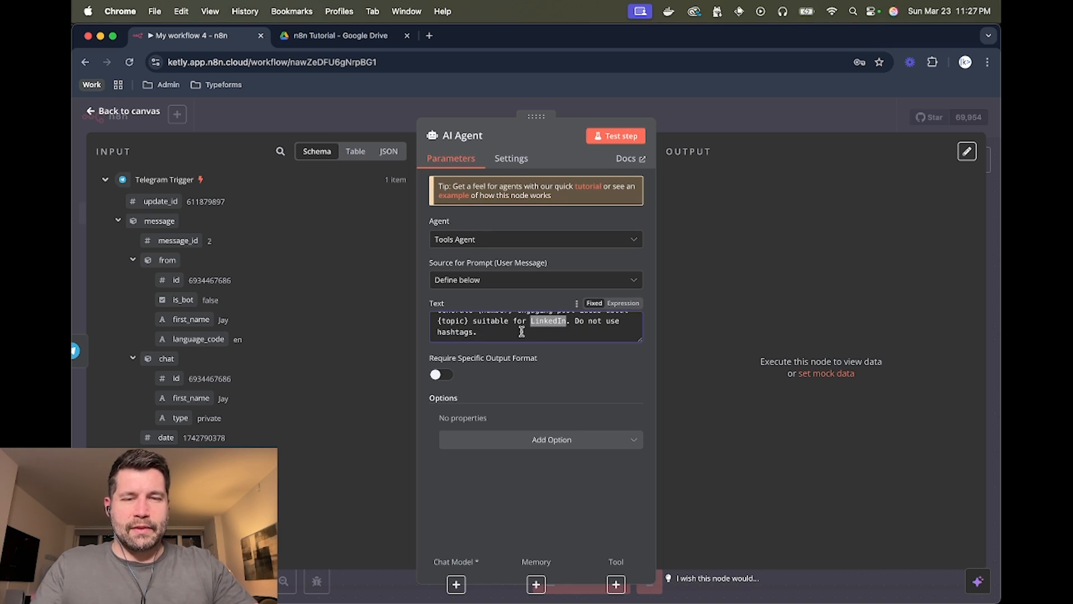
pyautogui.click(573, 322)
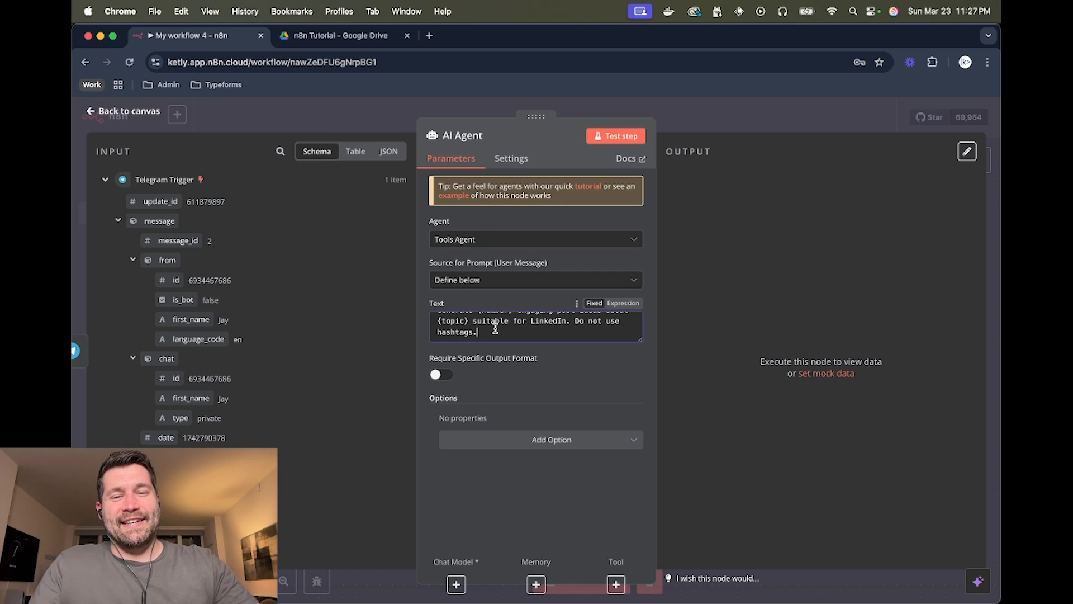
pyautogui.scroll(-1, 495, 329)
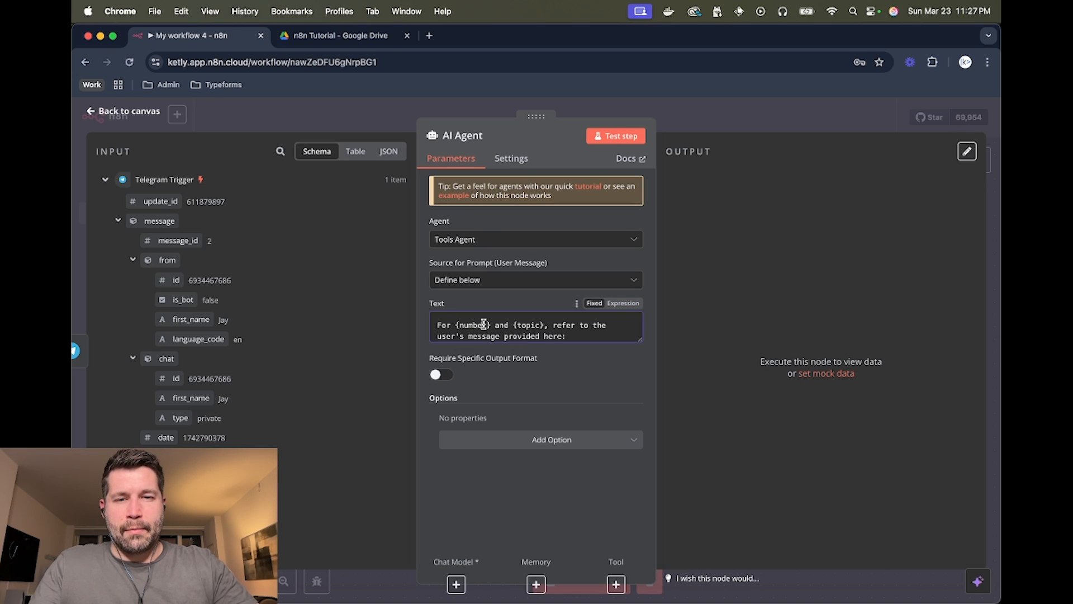
pyautogui.scroll(2, 485, 324)
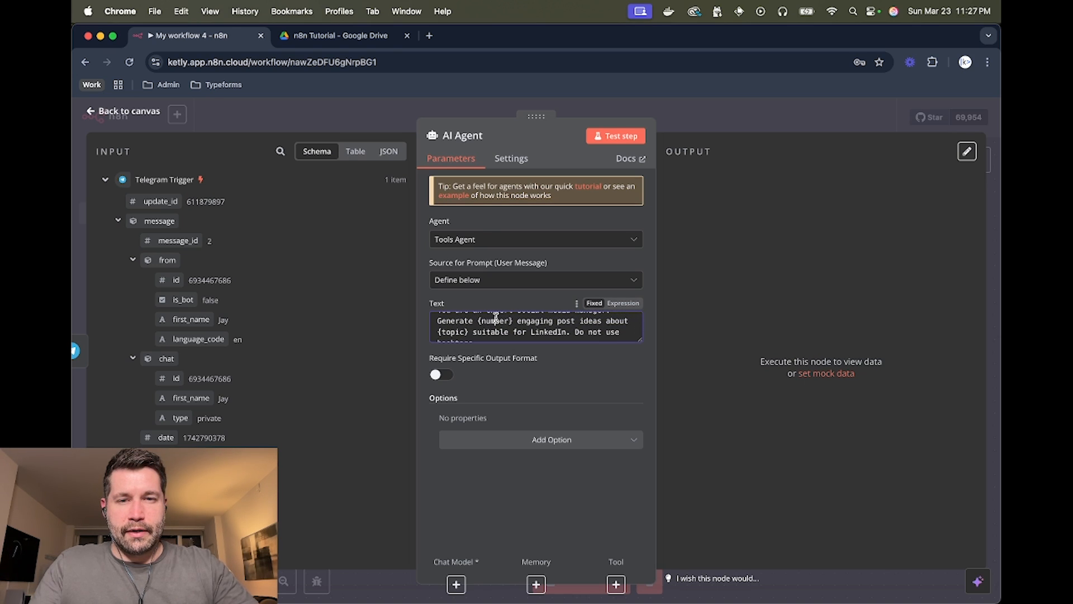
pyautogui.doubleClick(495, 321)
pyautogui.scroll(-3, 483, 327)
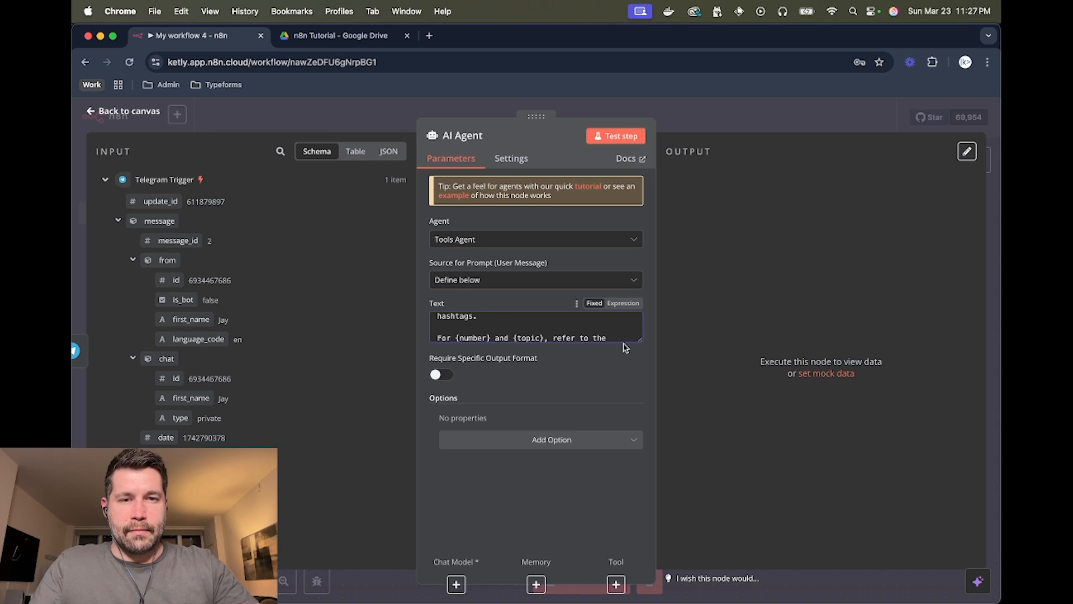
# - Enlarge the Text box and delete the {{ $json.message.text }} line under 'provided here:'
pyautogui.moveTo(641, 341); pyautogui.dragTo(641, 415)
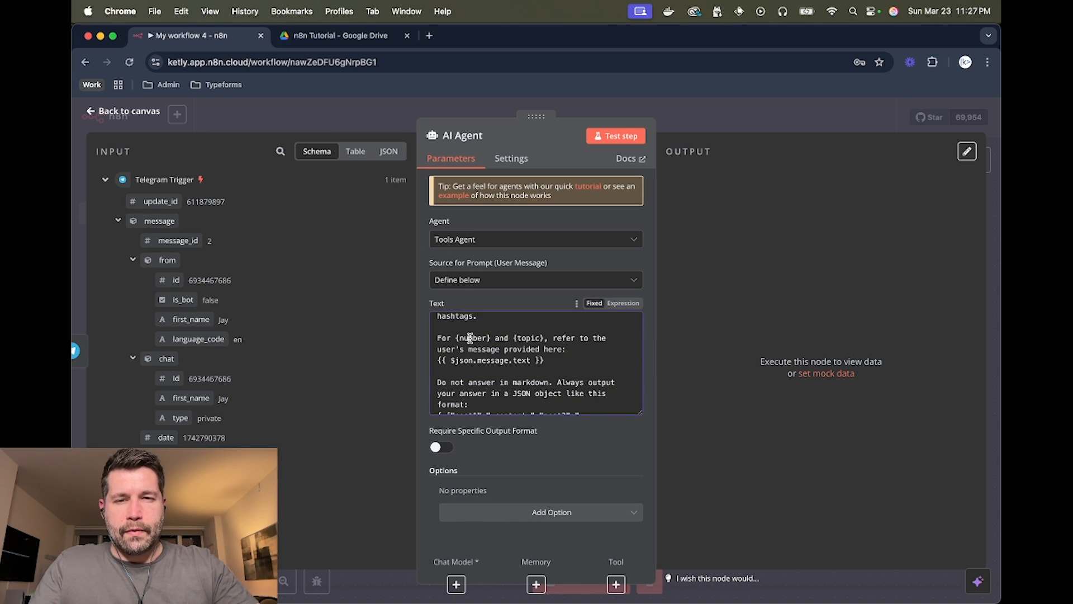
pyautogui.scroll(3, 472, 369)
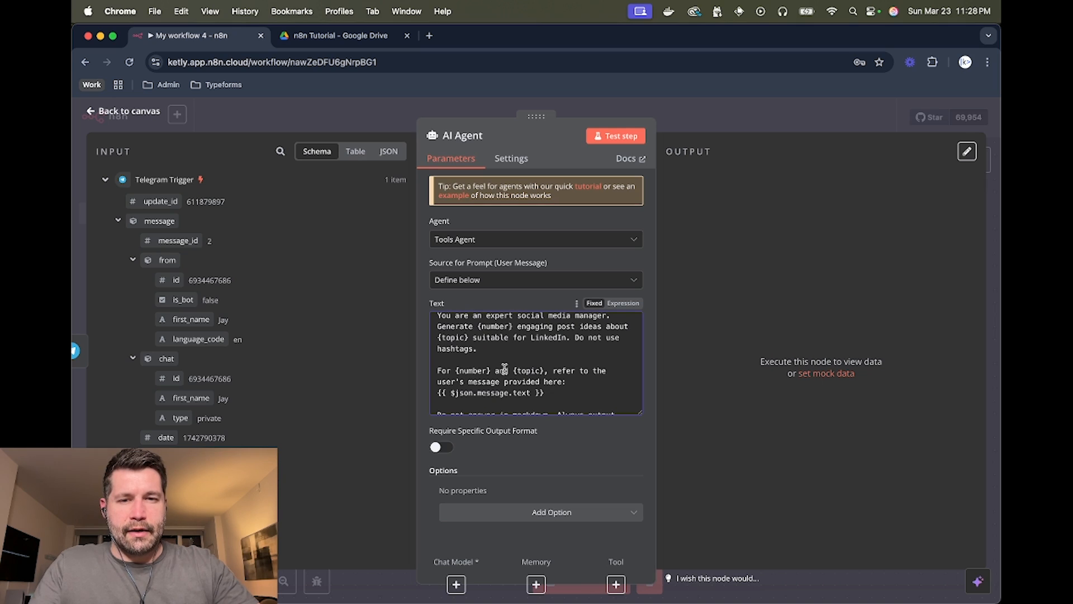
pyautogui.doubleClick(525, 369)
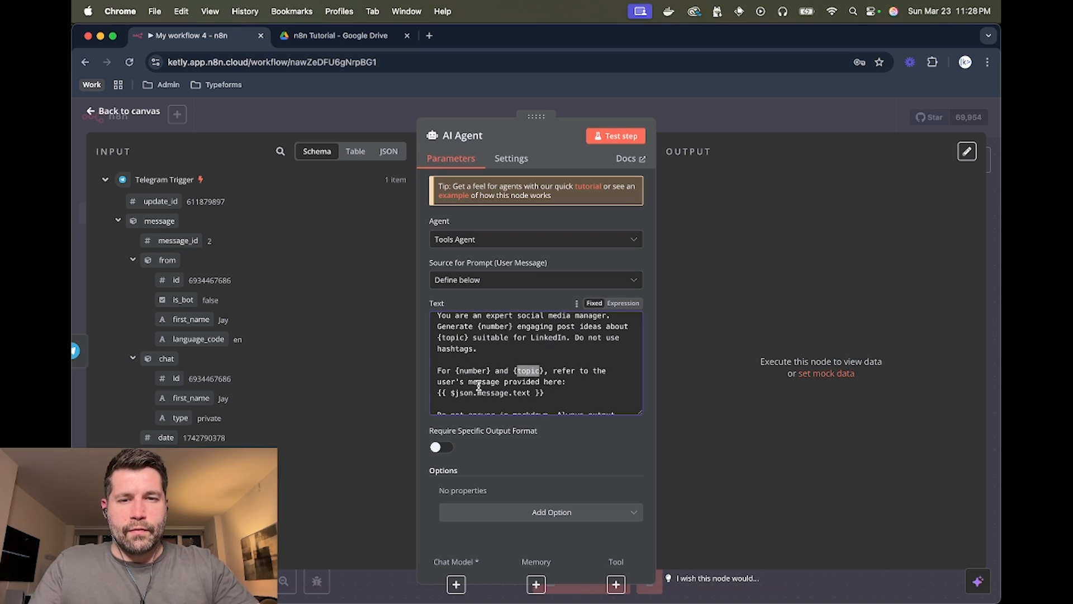
pyautogui.click(538, 381)
pyautogui.scroll(-2, 537, 381)
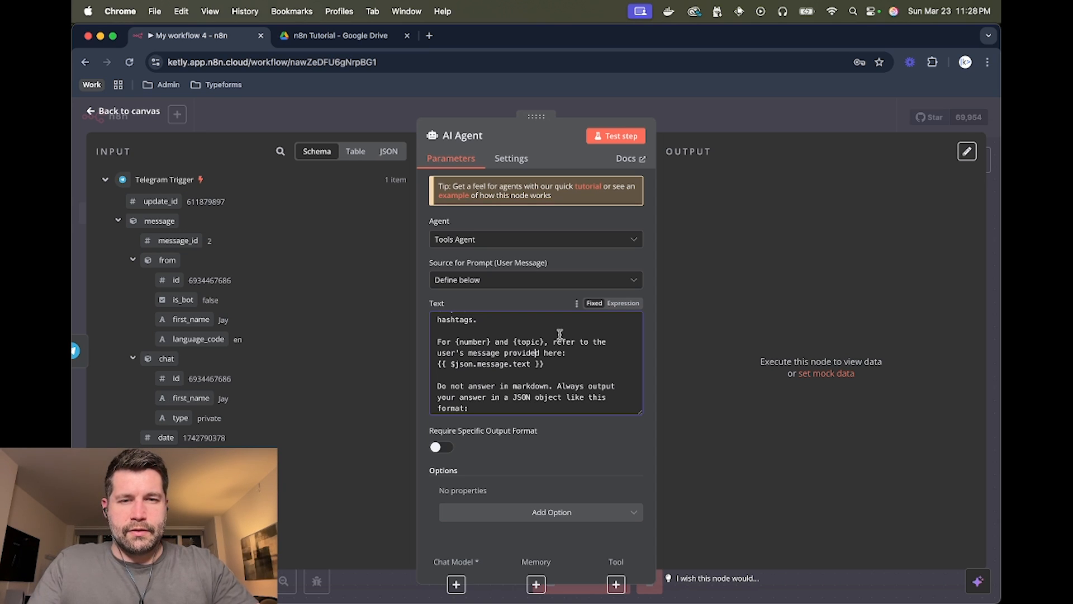
pyautogui.press('super+shift+Left')
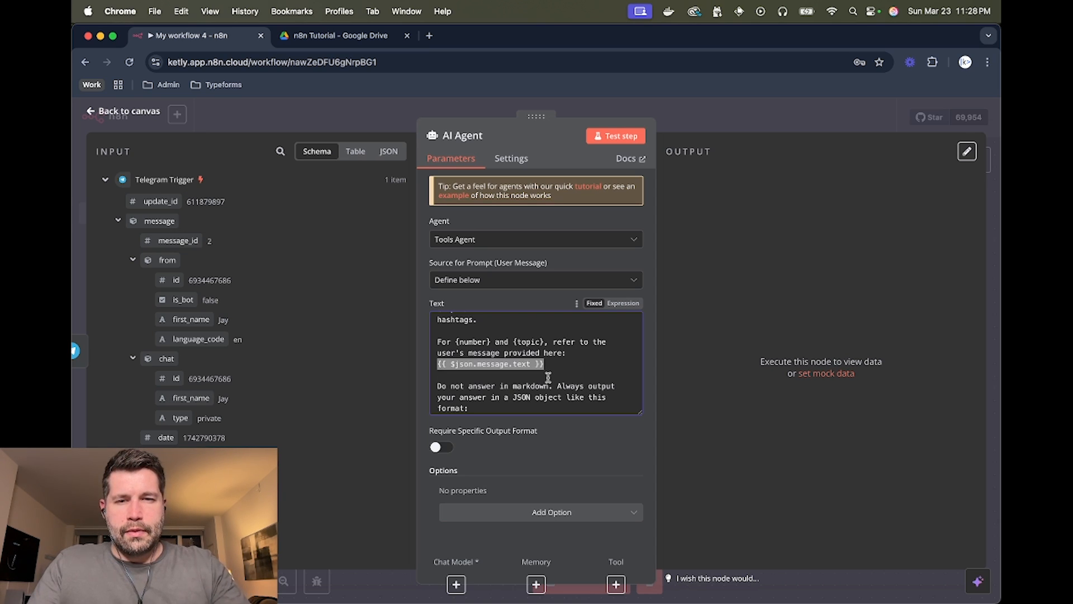
pyautogui.press('BackSpace')
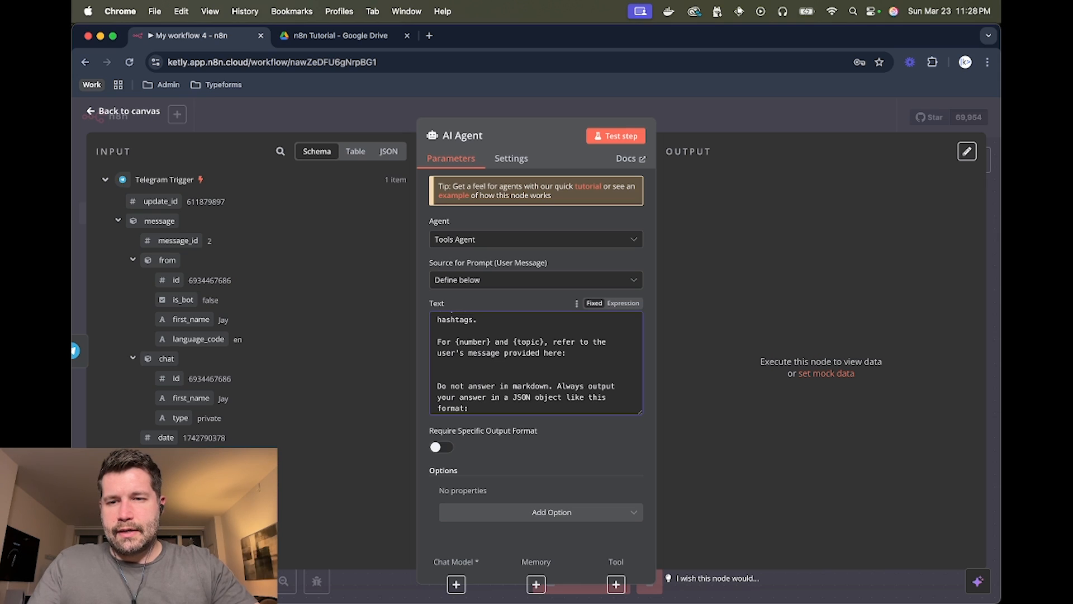
# - Drag in the message text field and move {{ $json.message.text }} below 'provided here:'
pyautogui.moveTo(168, 457); pyautogui.dragTo(462, 366)
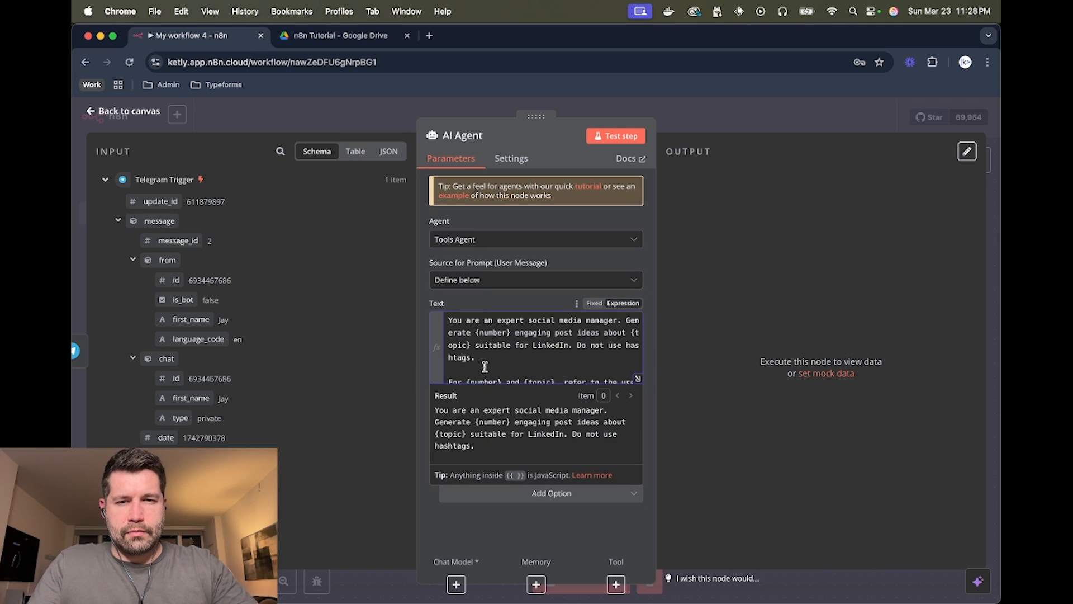
pyautogui.scroll(-5, 498, 358)
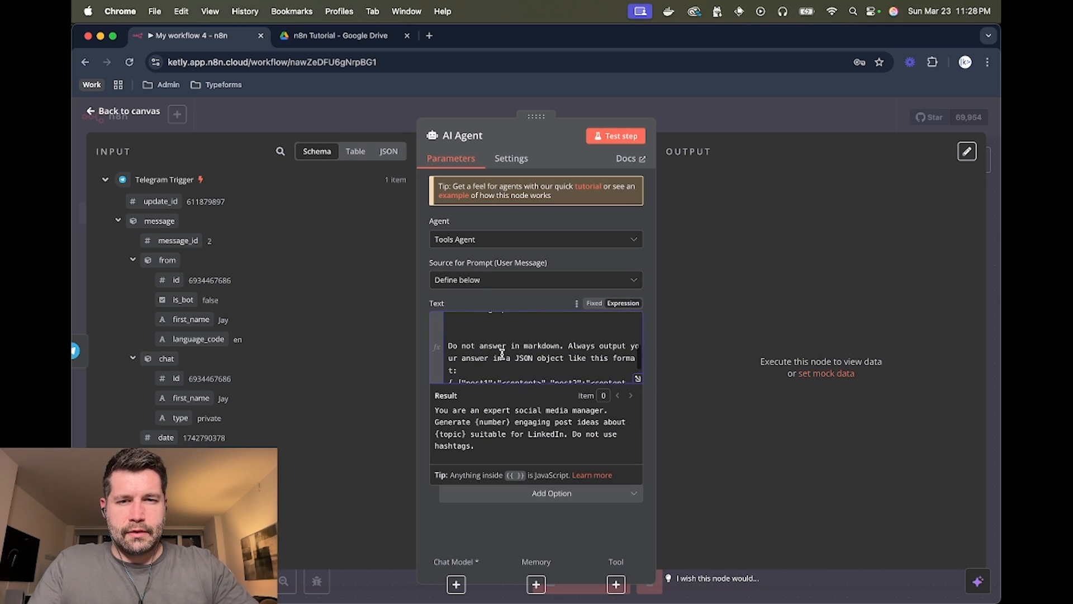
pyautogui.click(574, 372)
pyautogui.press('super+shift+Left')
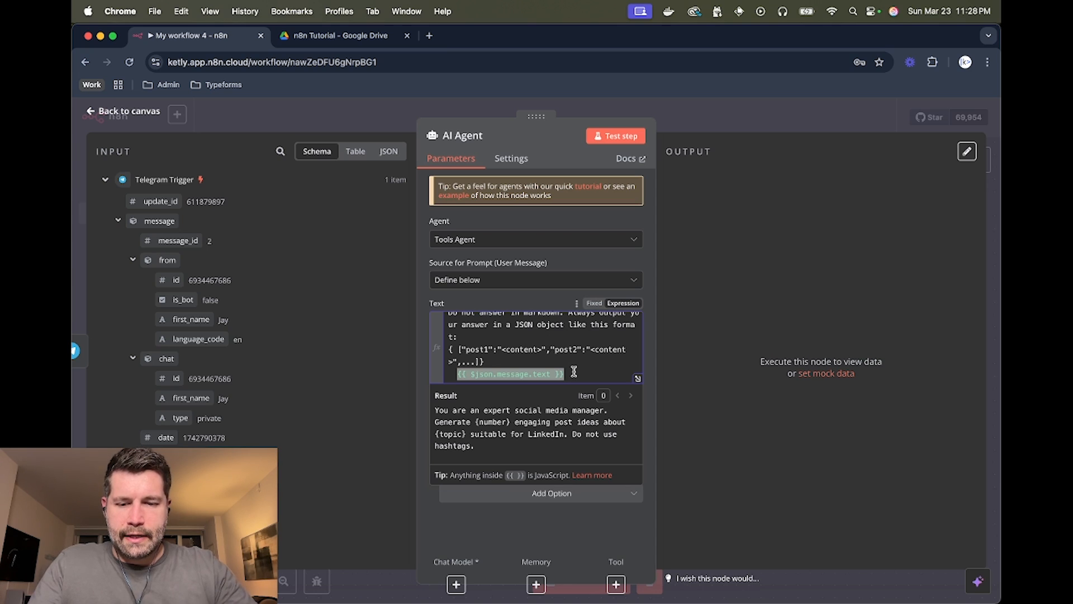
pyautogui.press('super+x')
pyautogui.scroll(2, 509, 362)
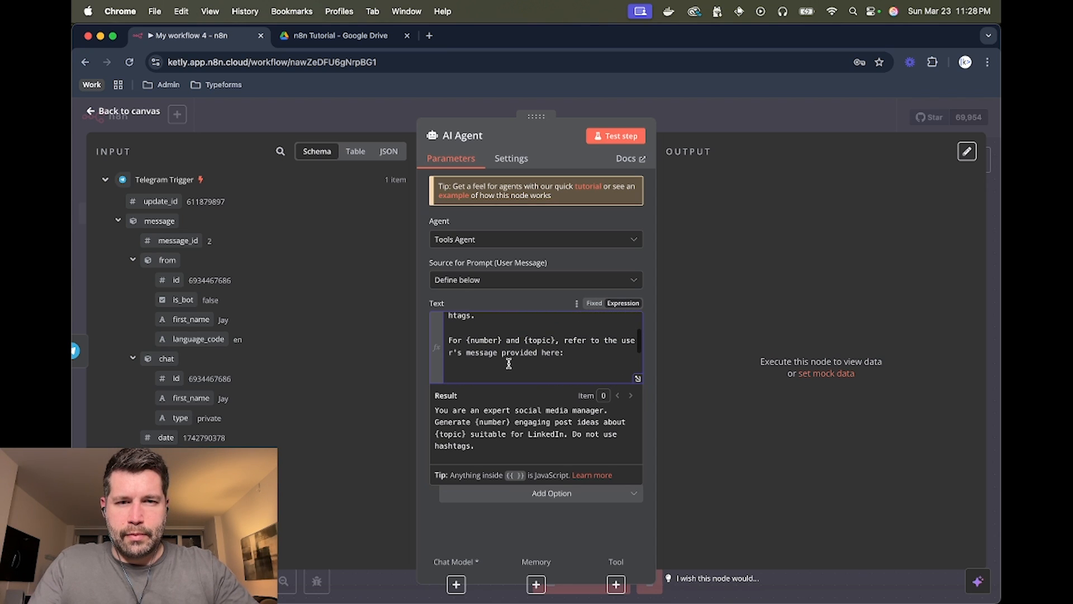
pyautogui.click(509, 363)
pyautogui.press('super+v')
# - Review the prompt's no-markdown rule and JSON output format with post1, post2 keys
pyautogui.scroll(-2, 517, 358)
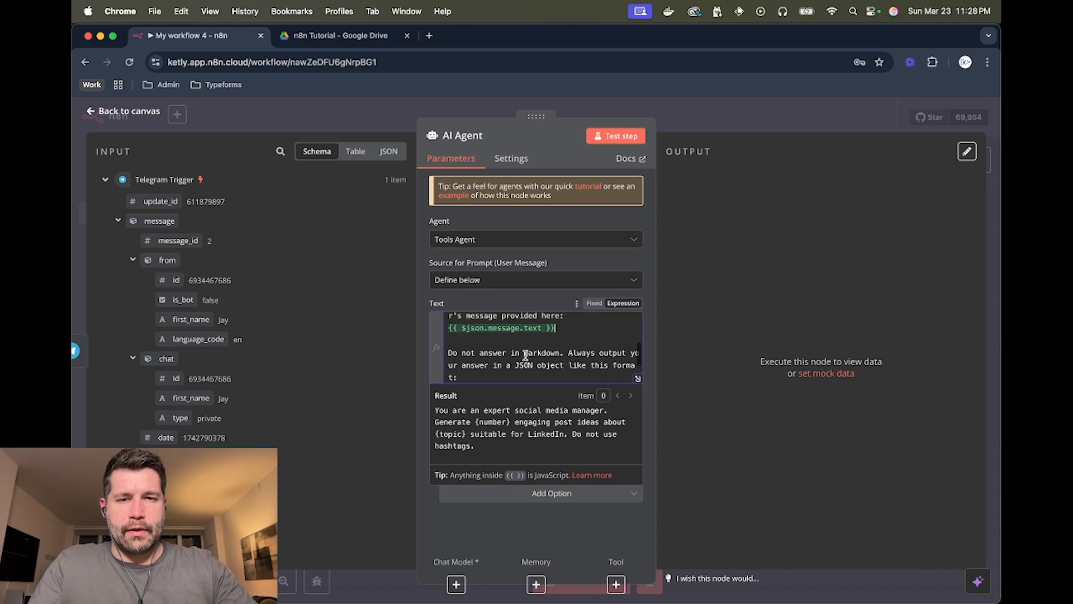
pyautogui.scroll(-2, 526, 355)
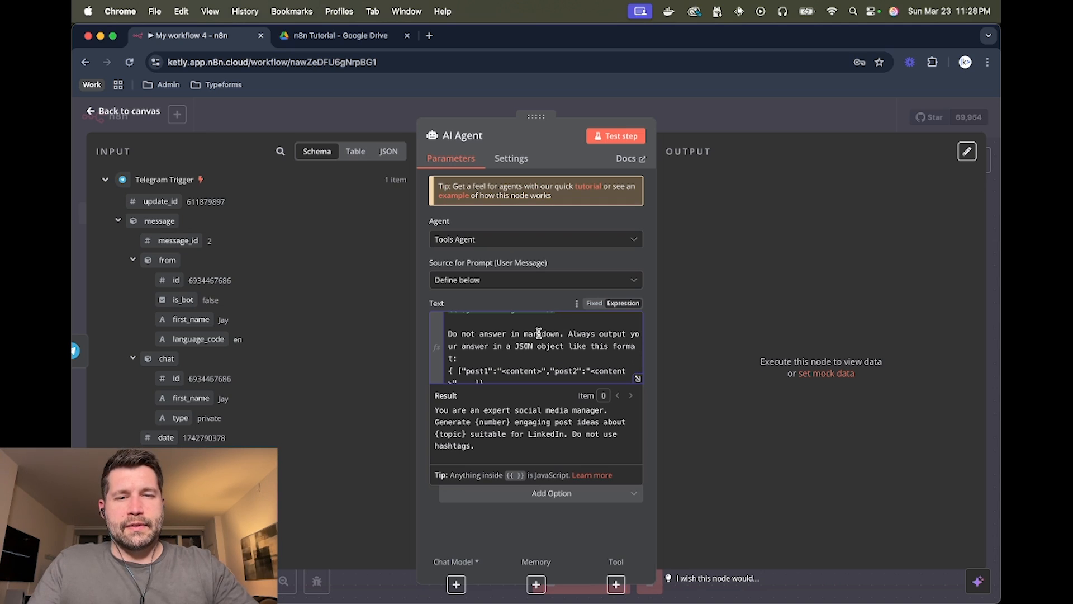
pyautogui.click(565, 335)
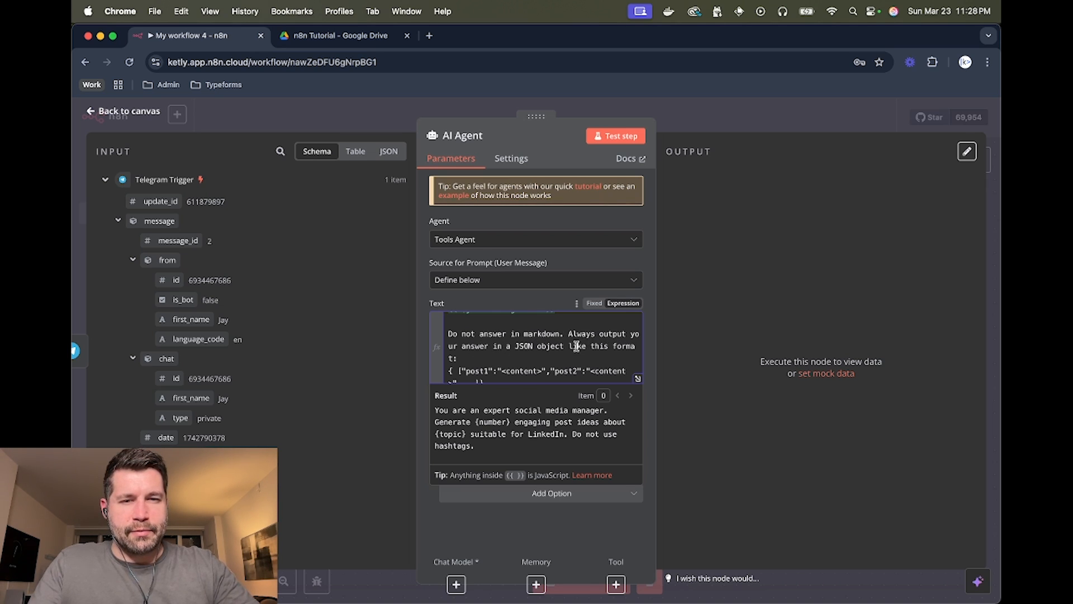
pyautogui.scroll(-1, 464, 349)
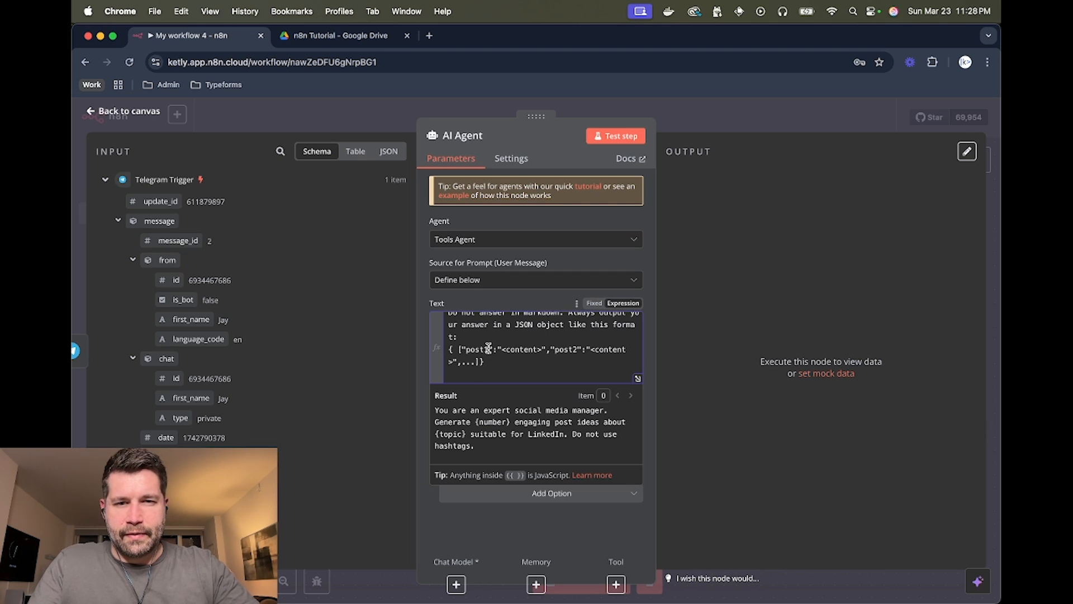
pyautogui.doubleClick(475, 350)
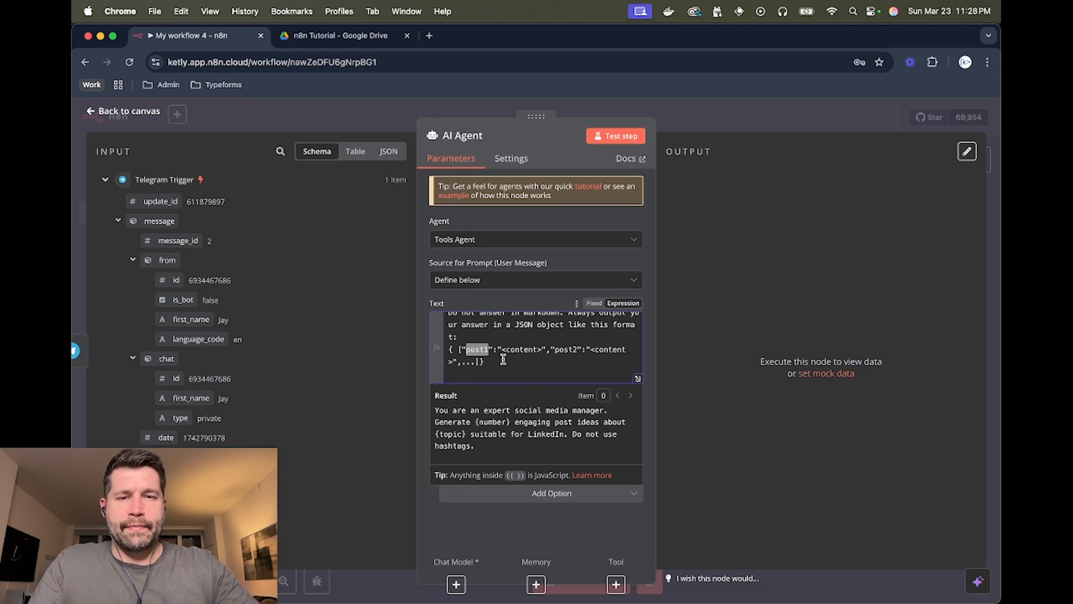
pyautogui.click(540, 308)
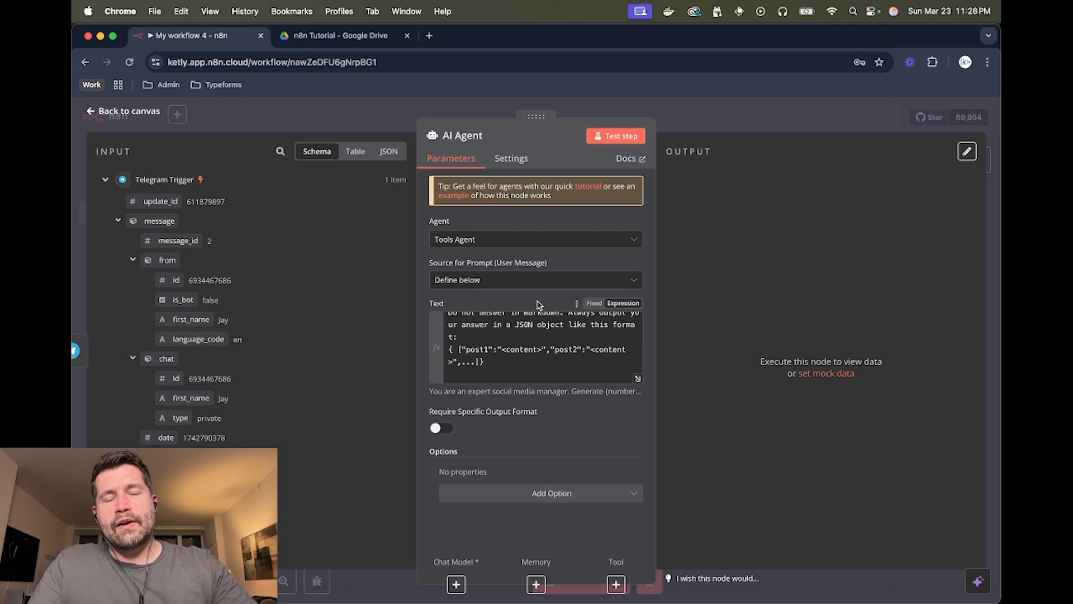
# - Switch on Require Specific Output Format for the AI Agent and scroll to the output parser notice
pyautogui.click(449, 425)
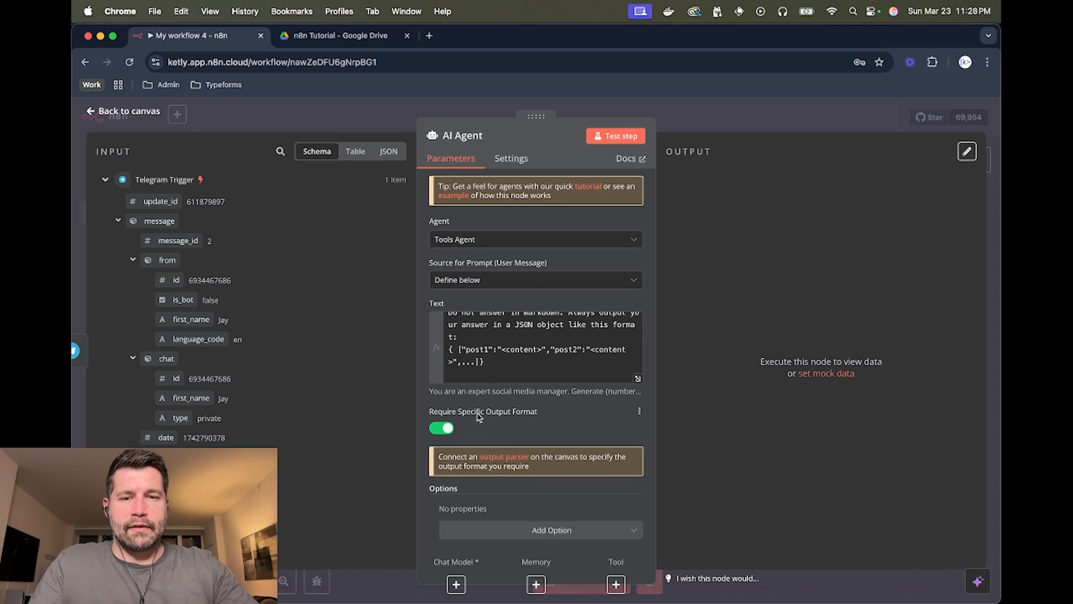
pyautogui.scroll(-1, 478, 419)
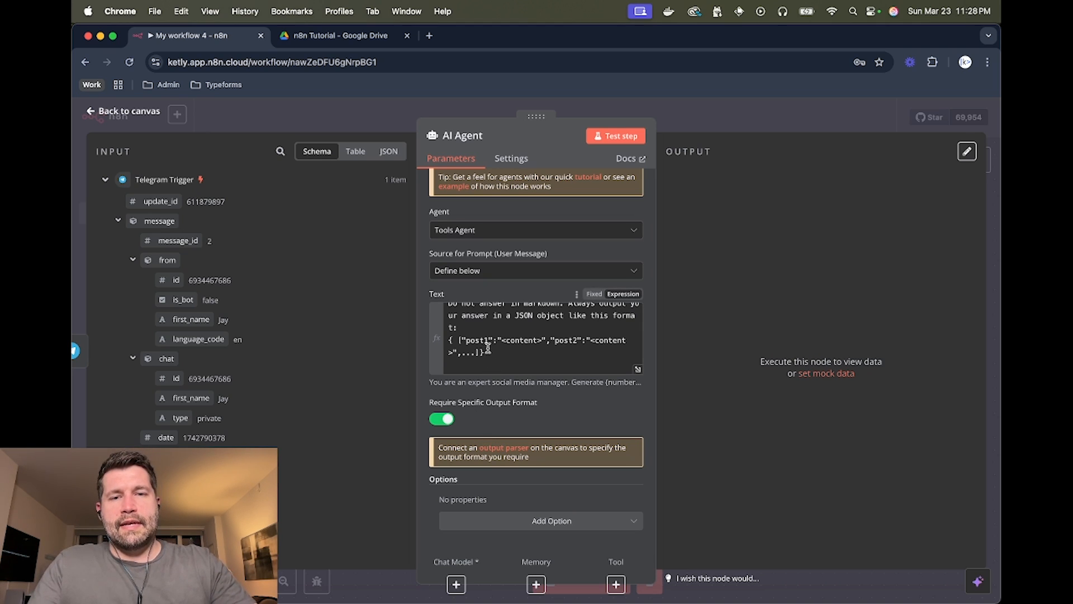
pyautogui.scroll(5, 494, 351)
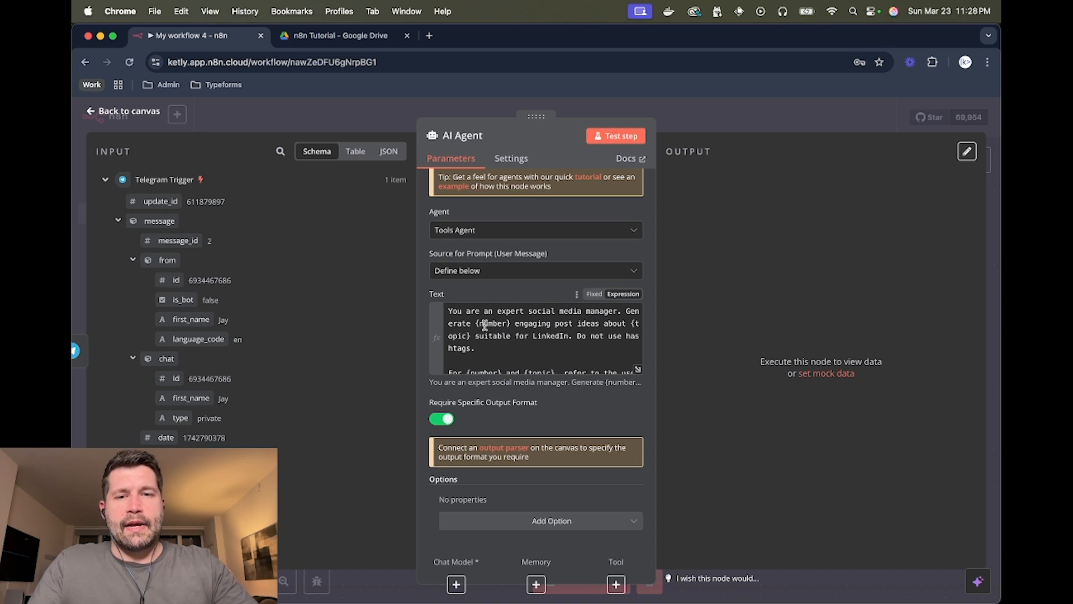
pyautogui.scroll(-2, 483, 327)
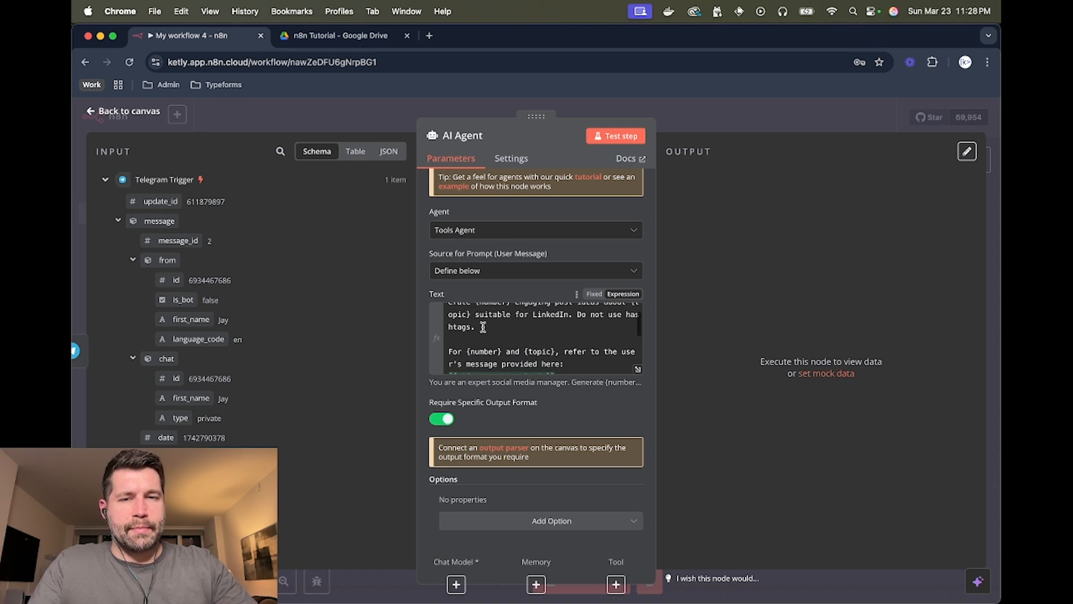
pyautogui.scroll(-2, 483, 327)
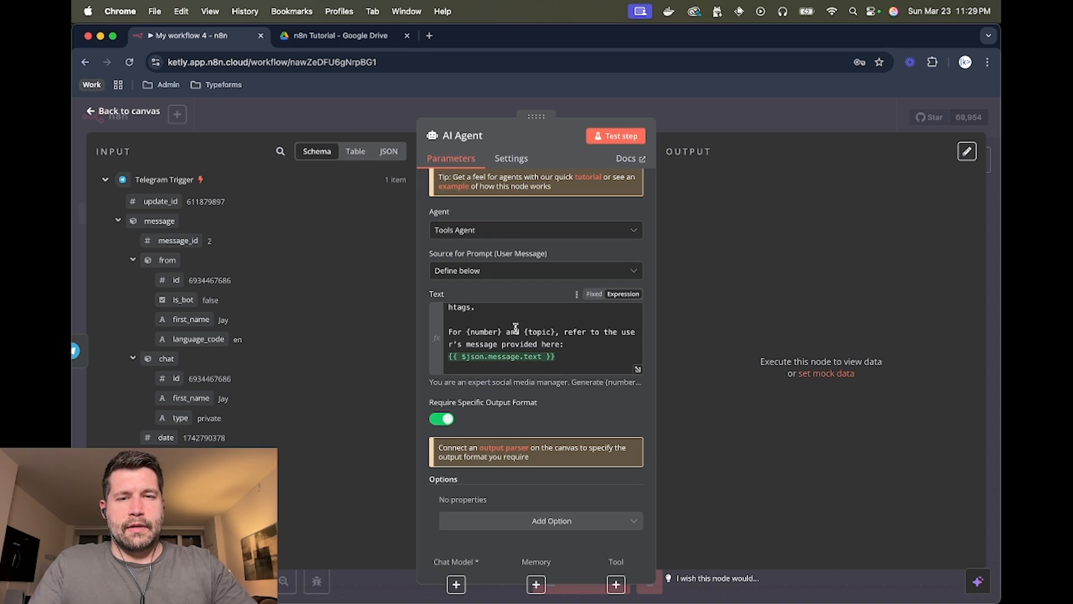
pyautogui.scroll(-4, 511, 330)
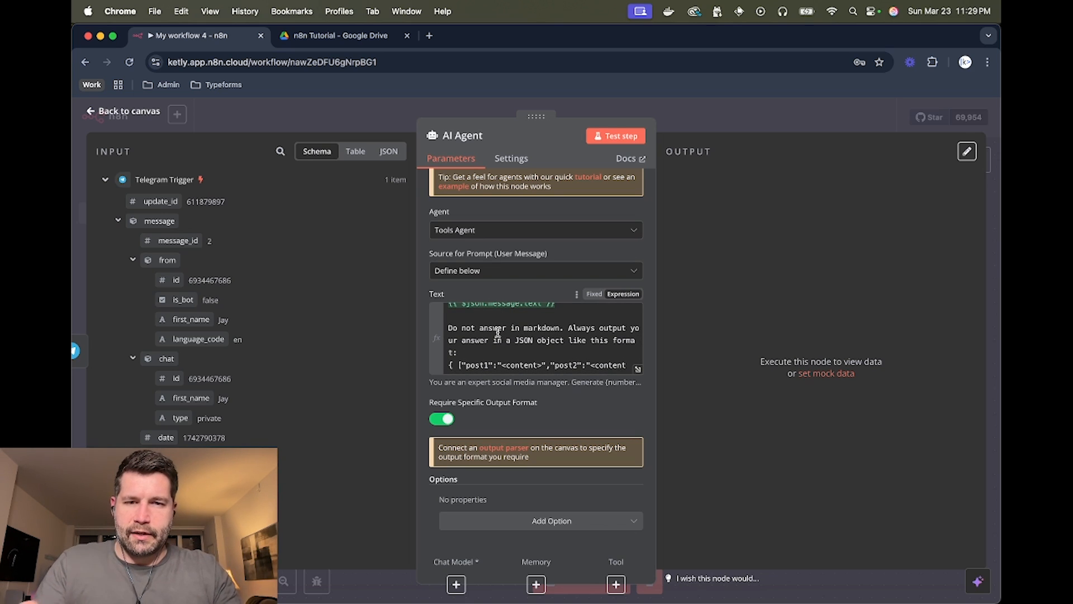
pyautogui.scroll(-2, 507, 332)
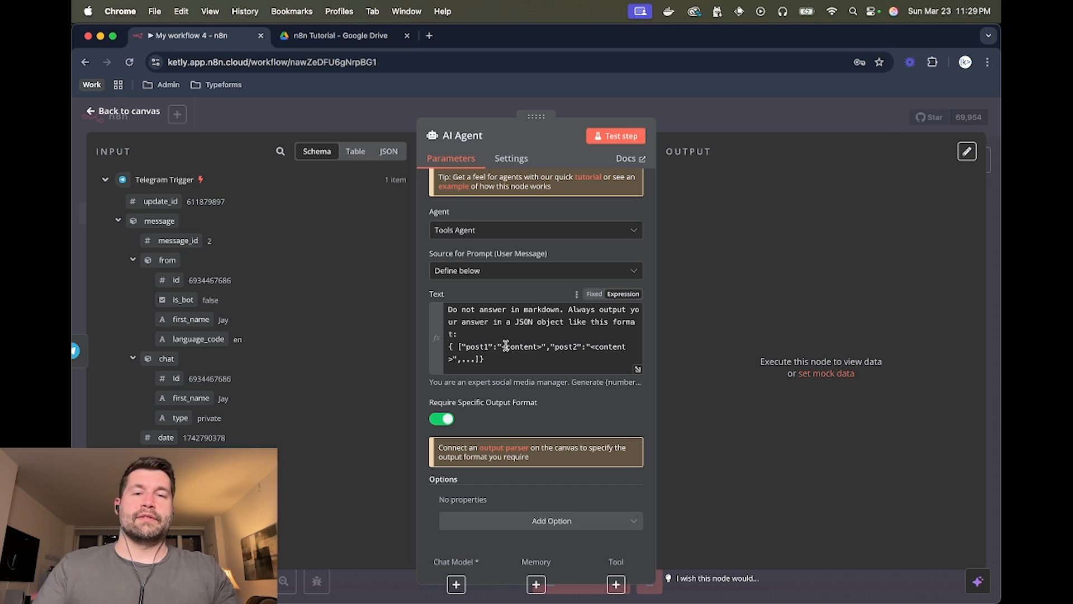
pyautogui.scroll(-1, 505, 346)
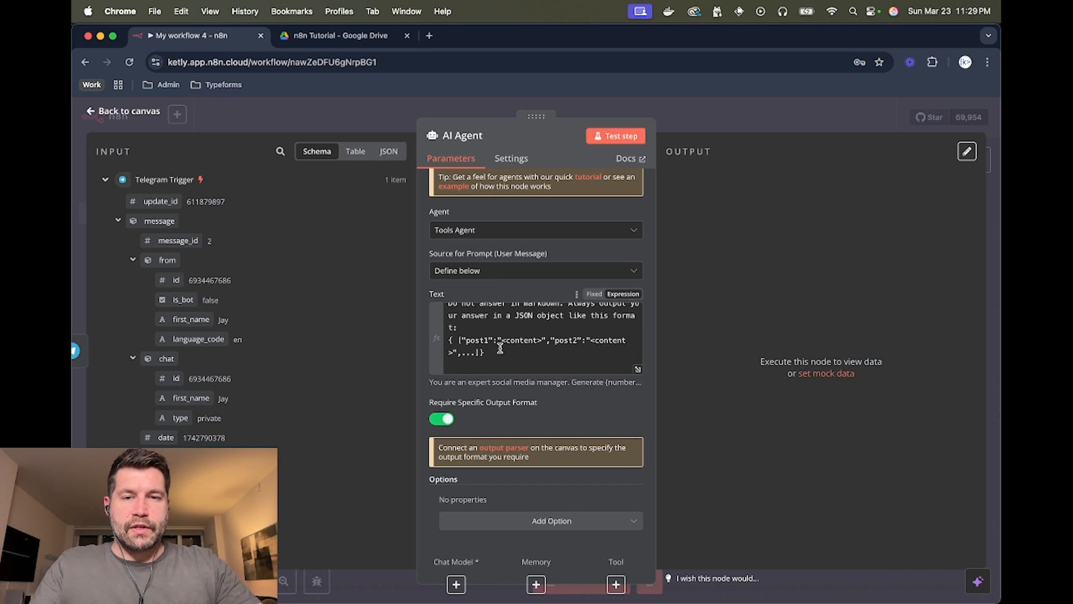
# - Add a Structured Output Parser and replace its sample JSON with "post1":"<content here>",
pyautogui.click(505, 451)
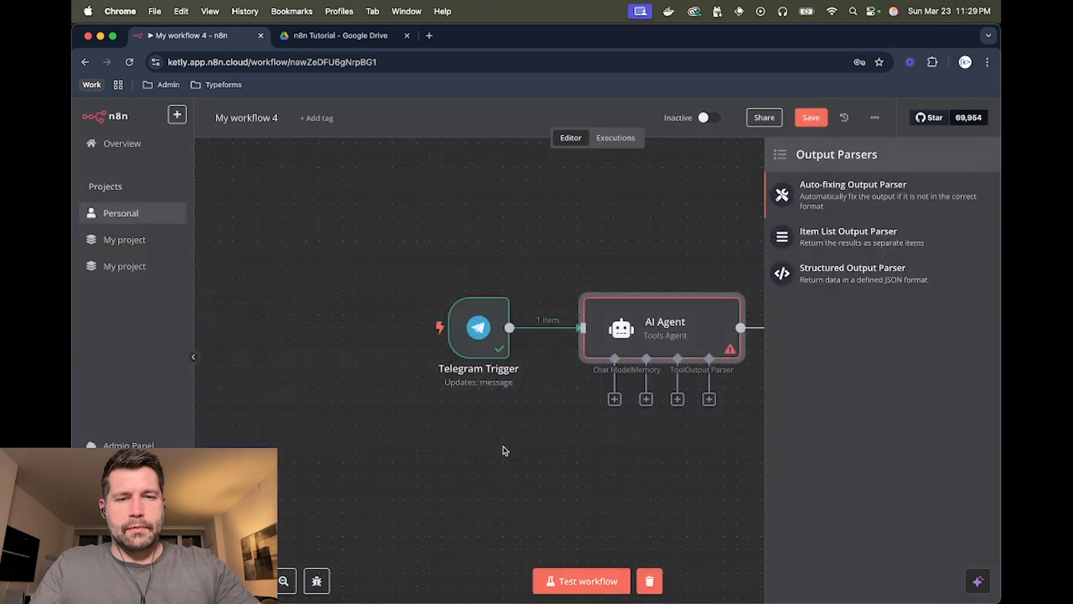
pyautogui.click(802, 277)
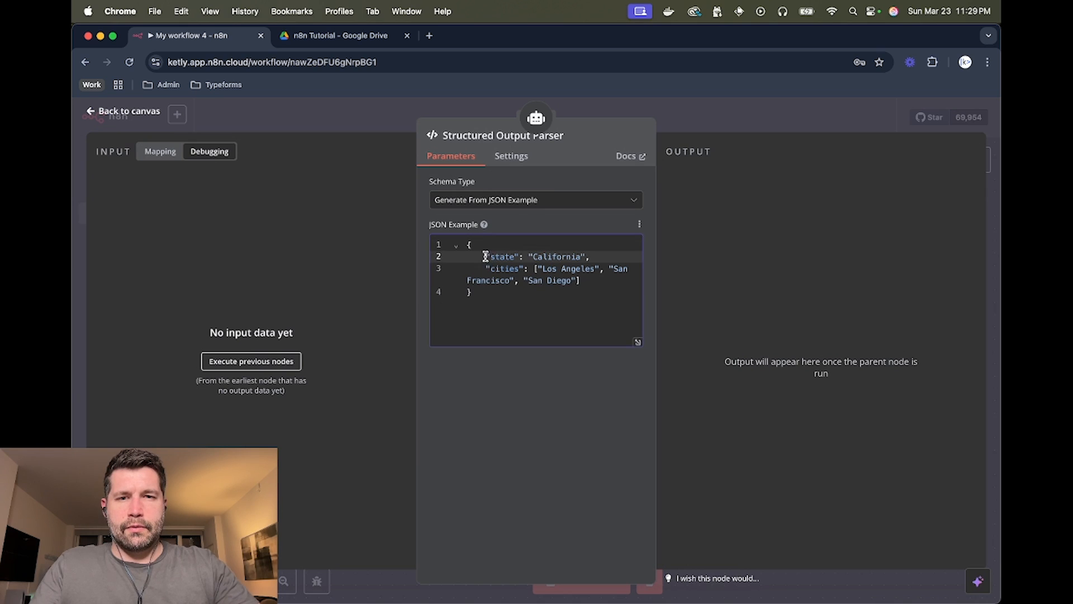
pyautogui.moveTo(485, 256); pyautogui.dragTo(587, 286)
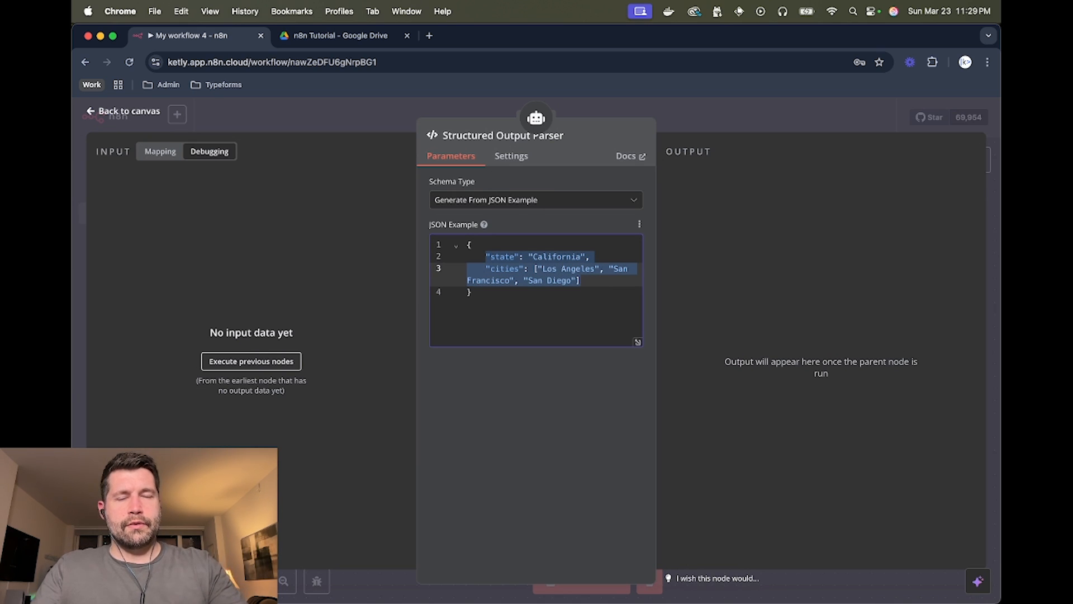
pyautogui.press('BackSpace')
pyautogui.write('"po')
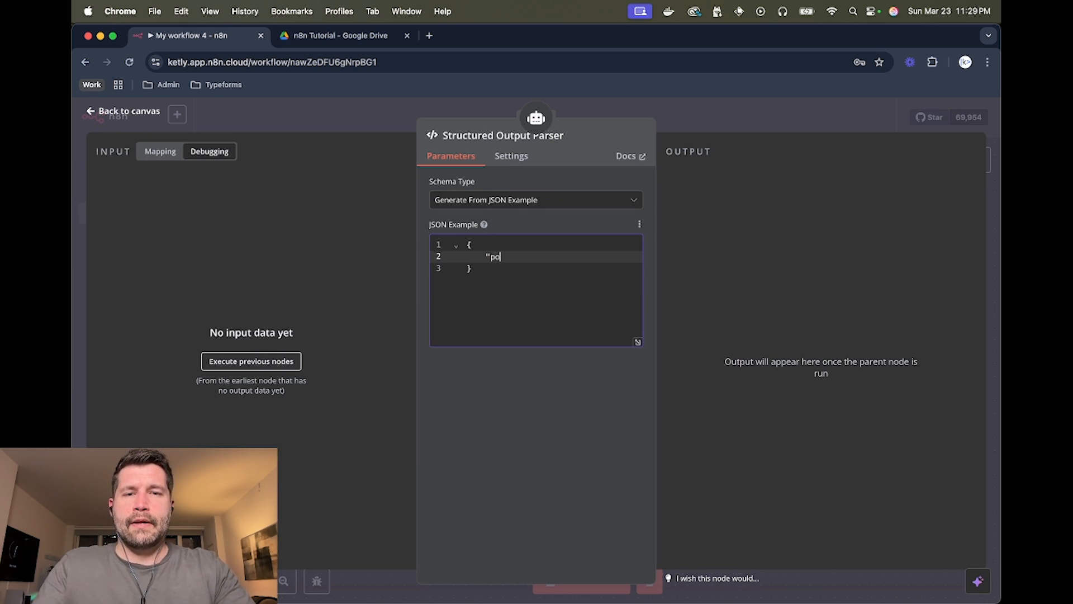
pyautogui.write('st1"')
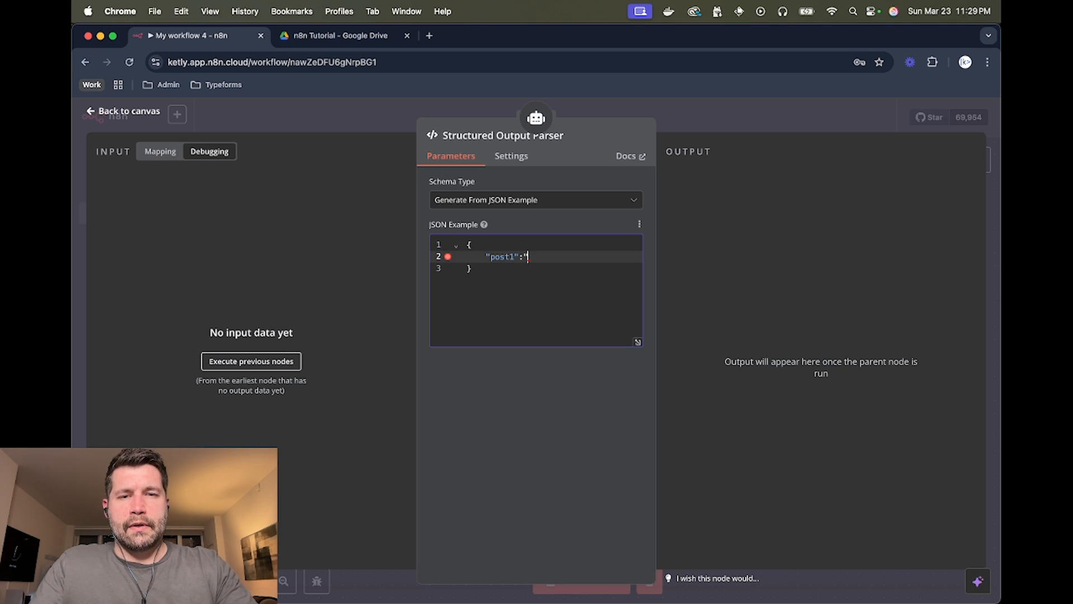
pyautogui.write(':"<content')
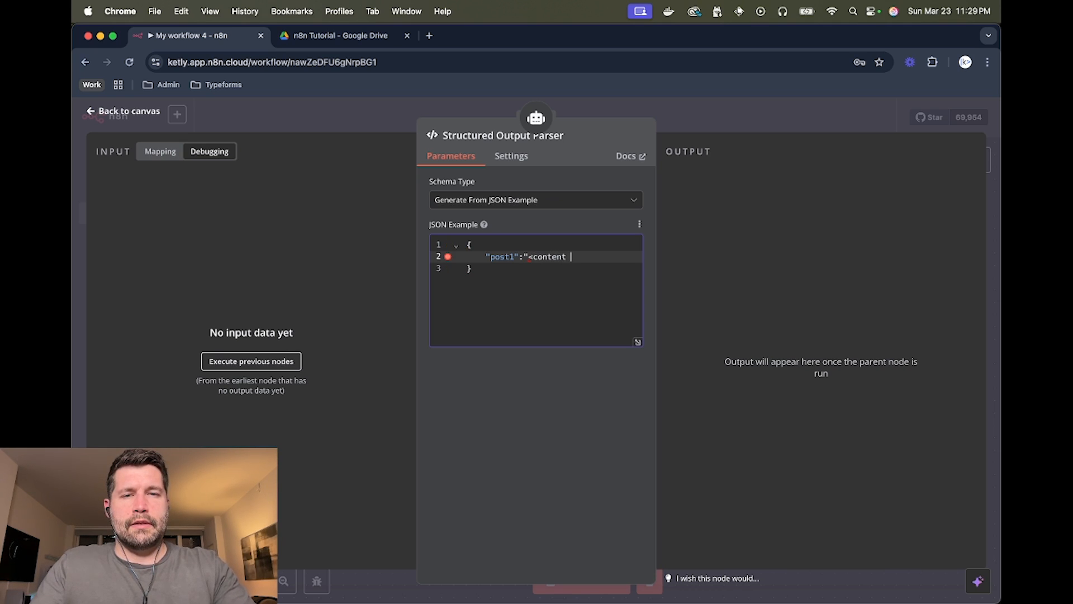
pyautogui.write(' here>"')
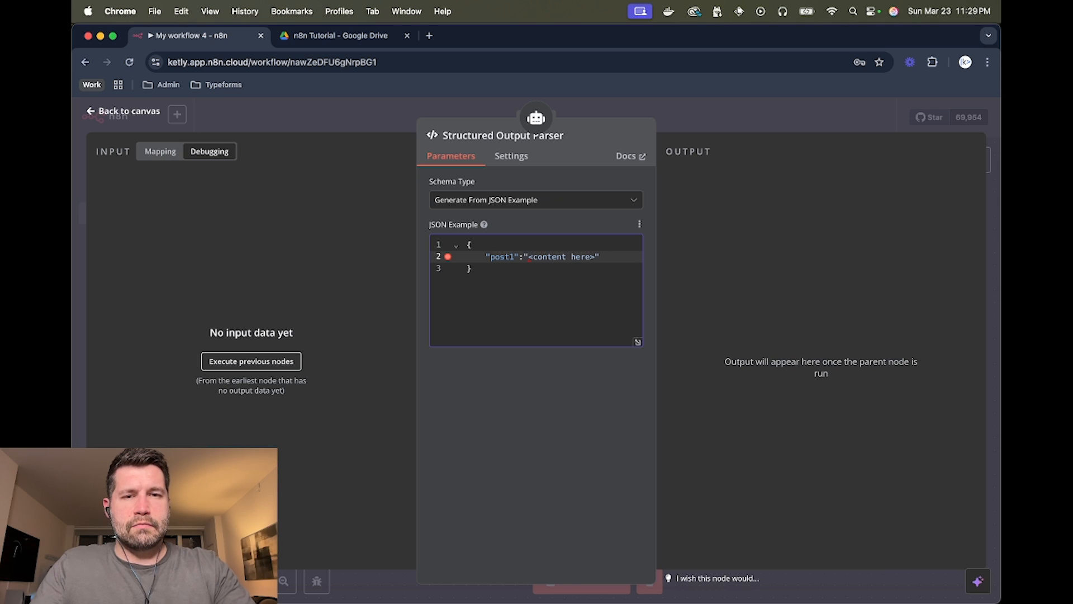
pyautogui.write(',')
# - Duplicate the post1 line four times and remove the trailing comma after the last entry
pyautogui.press('super+shift+Left')
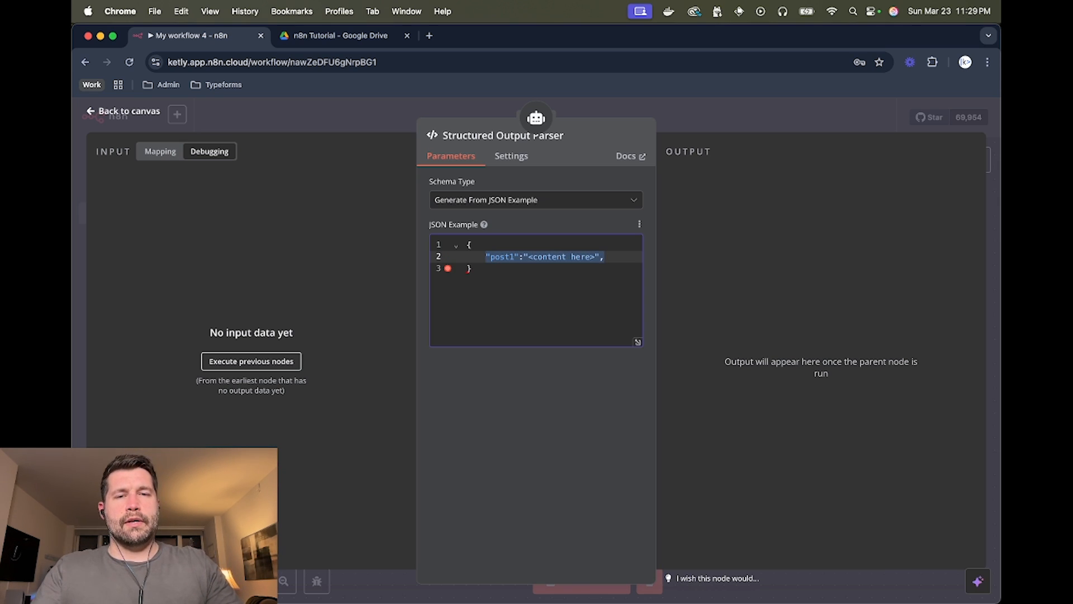
pyautogui.press('super+c')
pyautogui.press('Right')
pyautogui.press('Return')
pyautogui.press('super+v')
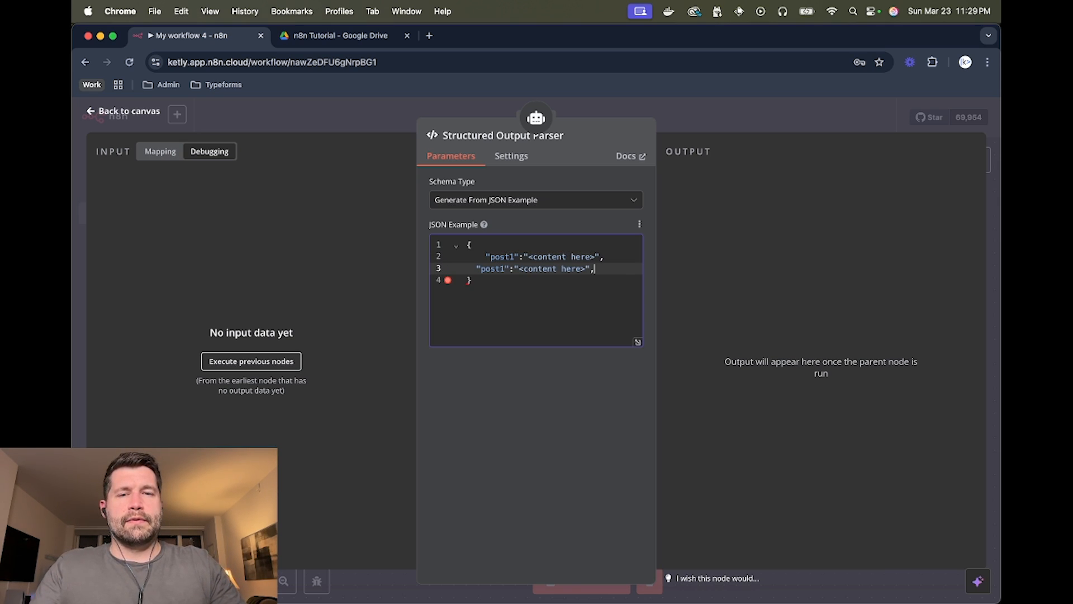
pyautogui.press('super+Left')
pyautogui.press('Tab')
pyautogui.press('Return')
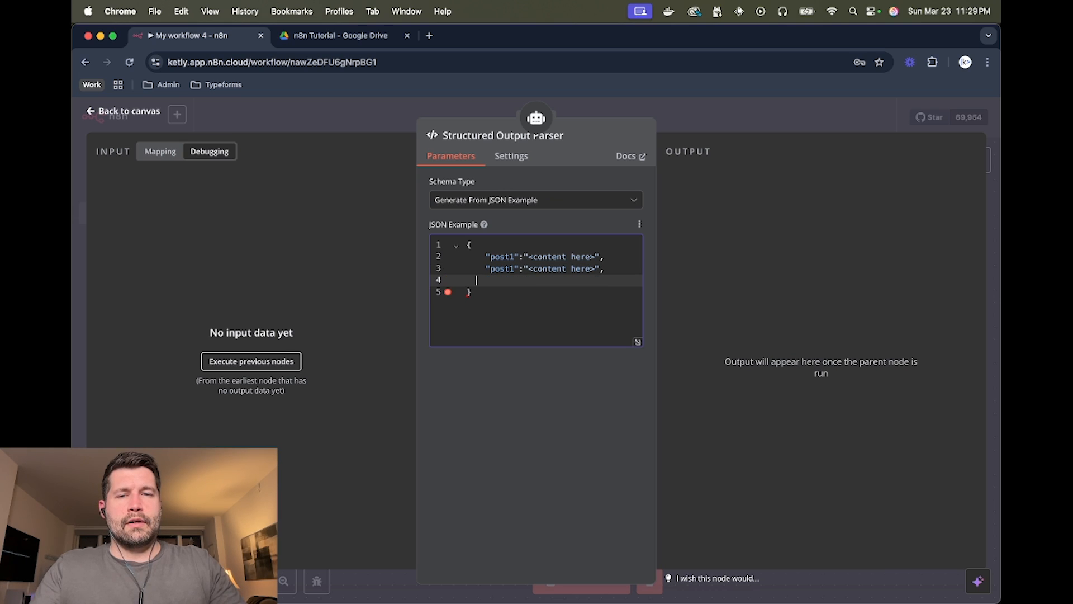
pyautogui.press('super+v')
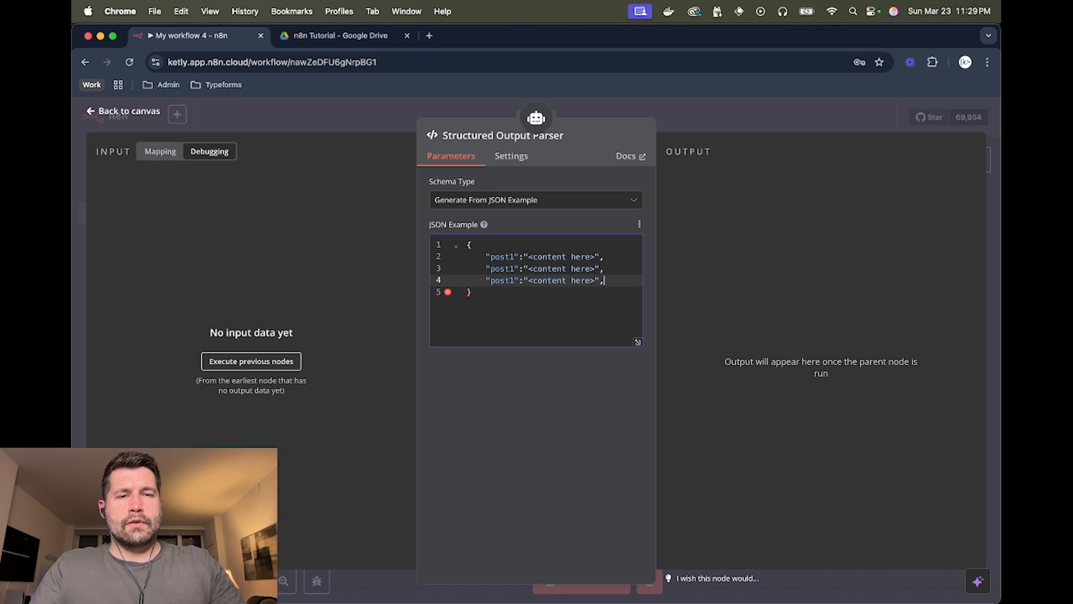
pyautogui.press('Return')
pyautogui.press('super+v')
pyautogui.press('Return')
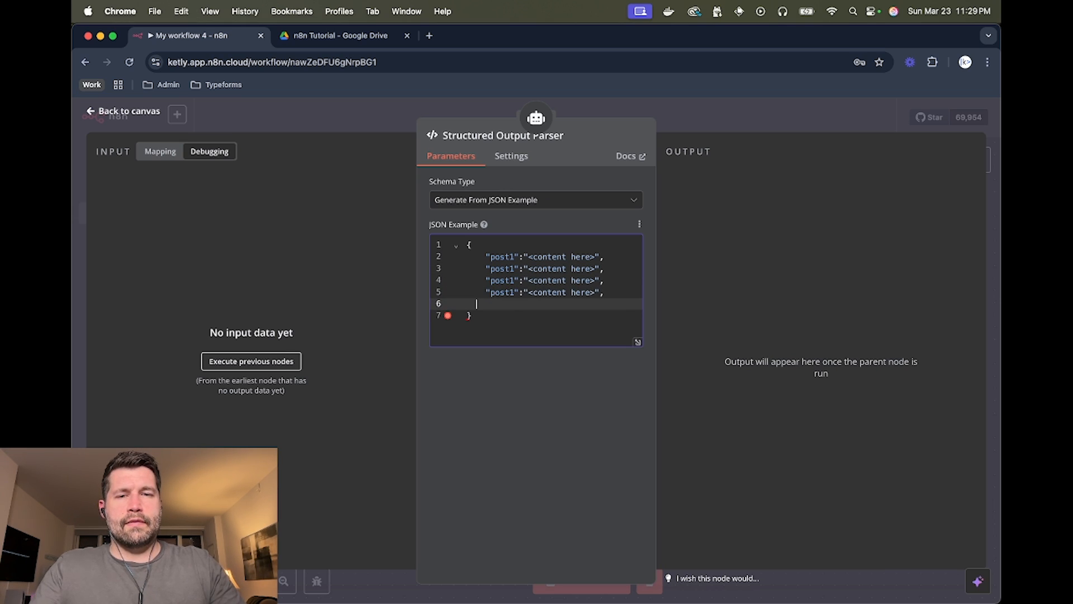
pyautogui.press('super+v')
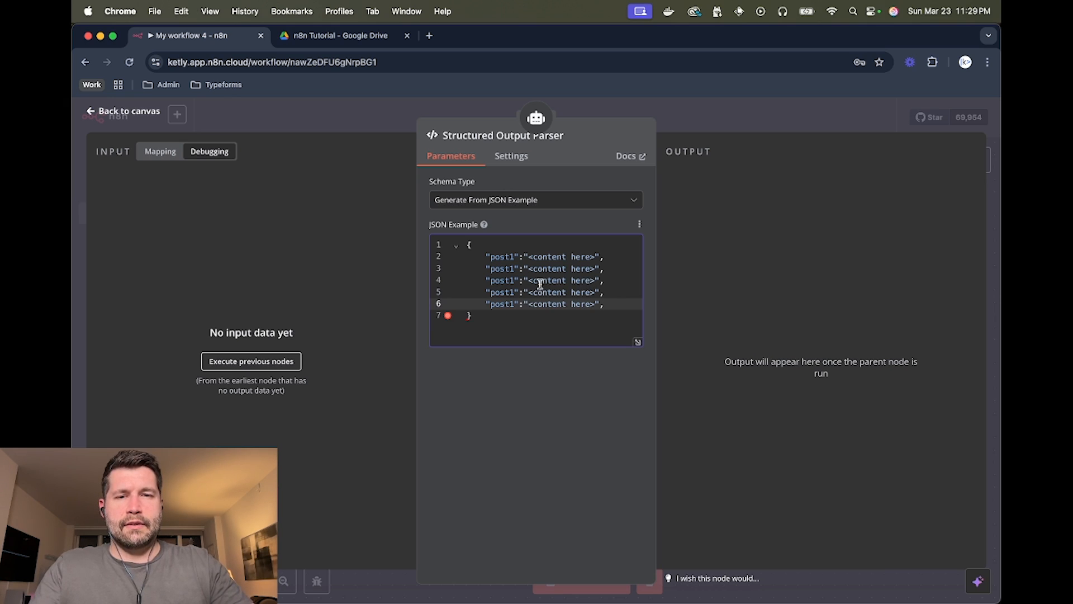
pyautogui.press('BackSpace')
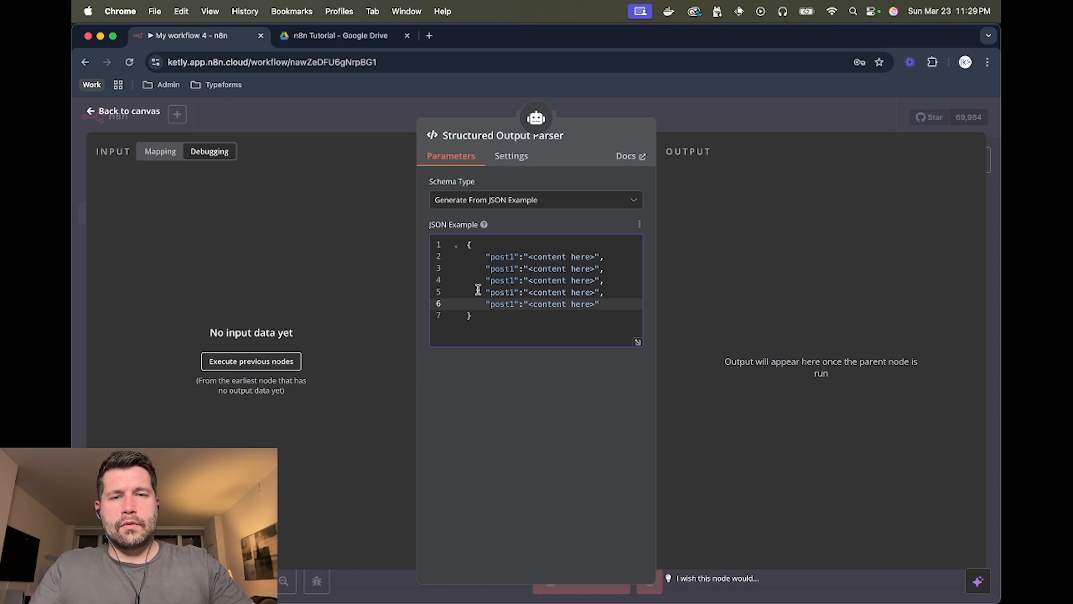
# - Renumber the copied keys to post2, post3, post4 and post5, then close the parser panel
pyautogui.click(516, 268)
pyautogui.press('BackSpace')
pyautogui.write('2')
pyautogui.click(514, 280)
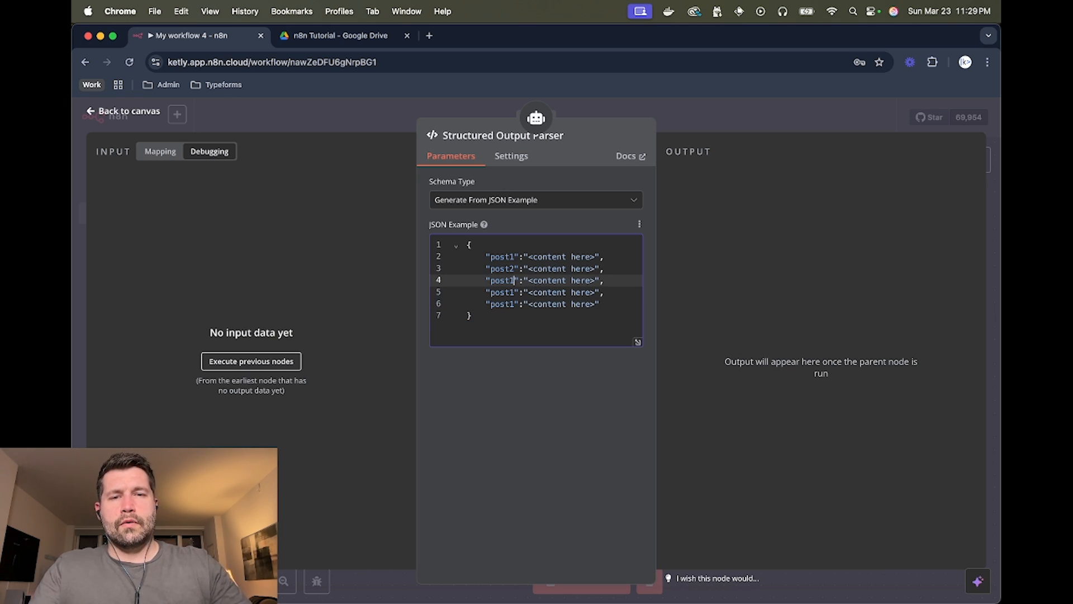
pyautogui.press('BackSpace')
pyautogui.write('3')
pyautogui.click(515, 292)
pyautogui.press('BackSpace')
pyautogui.write('4')
pyautogui.click(515, 304)
pyautogui.press('BackSpace')
pyautogui.write('5')
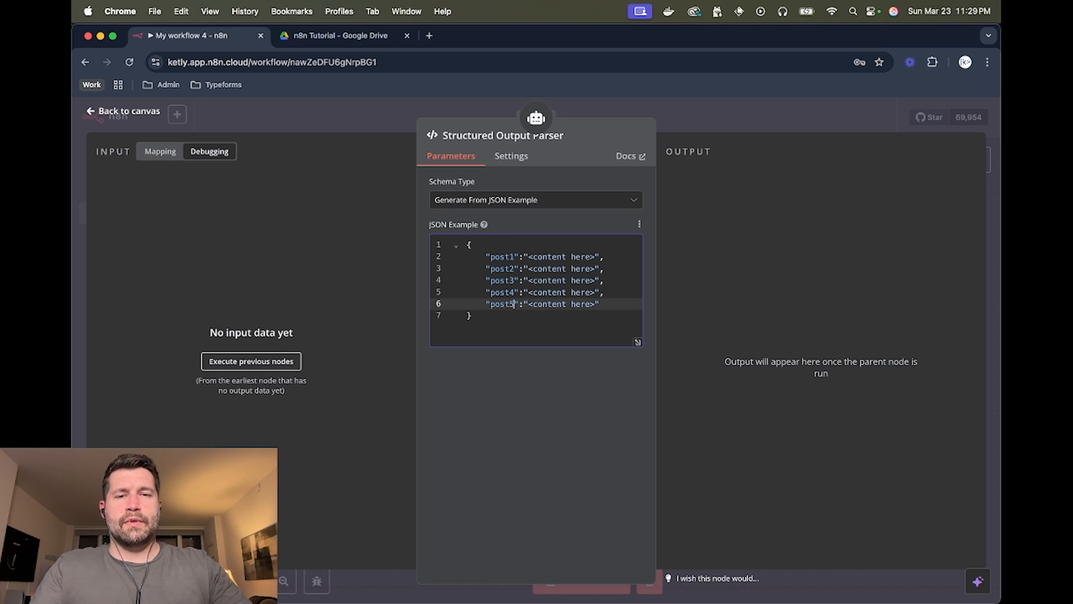
pyautogui.click(522, 331)
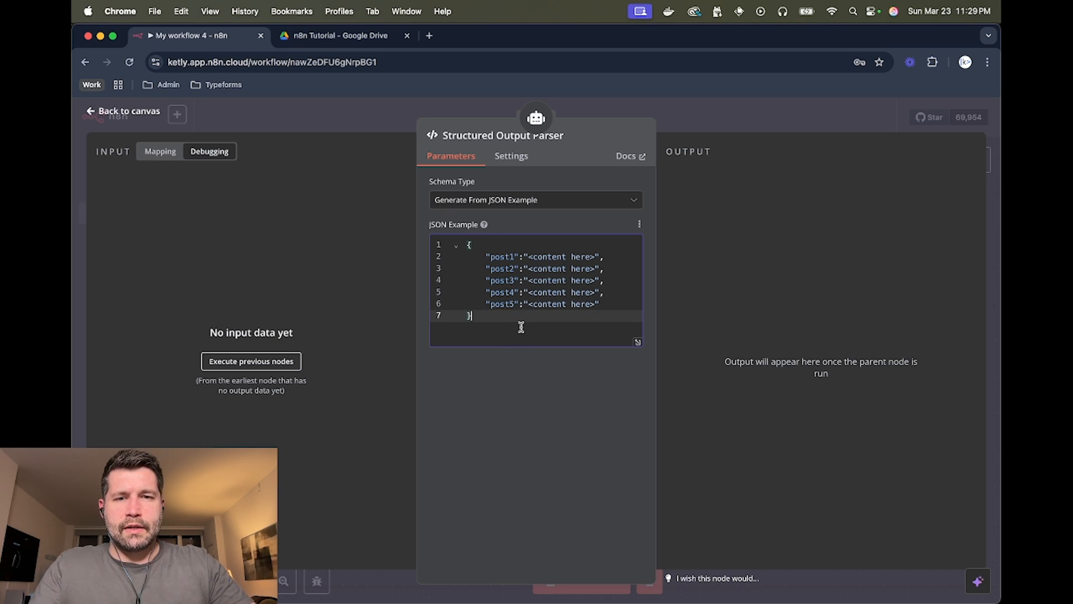
pyautogui.click(729, 122)
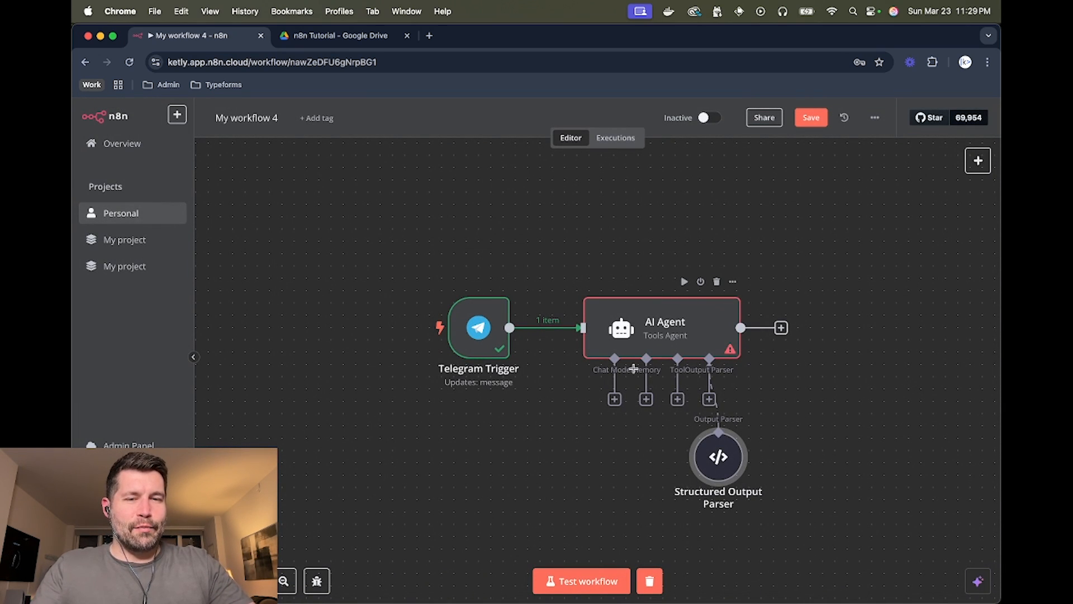
# - Attach an OpenAI Chat Model using gpt-4o to the AI Agent
pyautogui.click(615, 399)
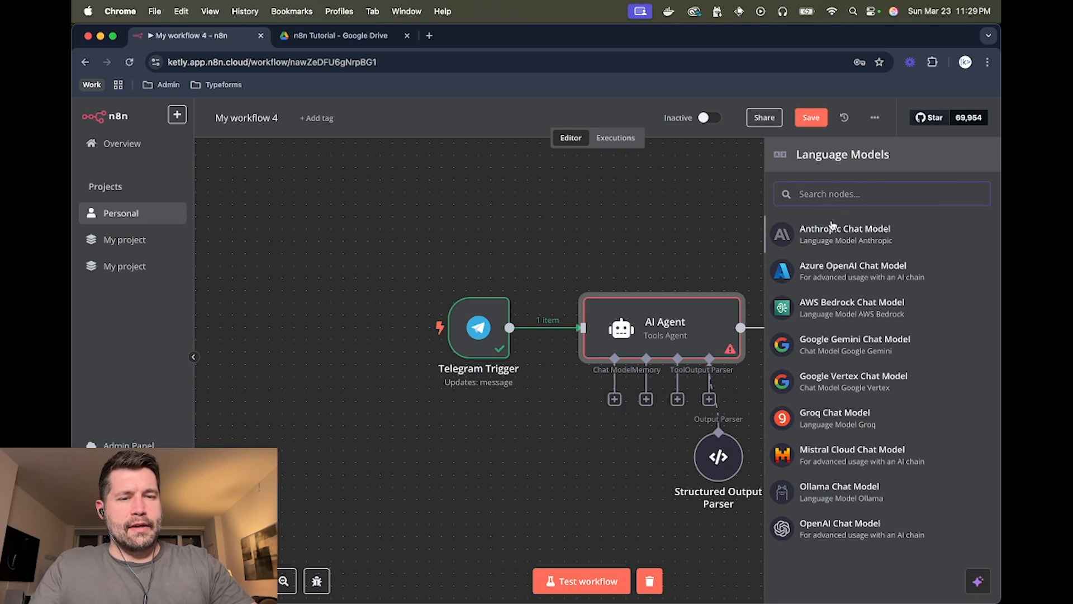
pyautogui.click(833, 528)
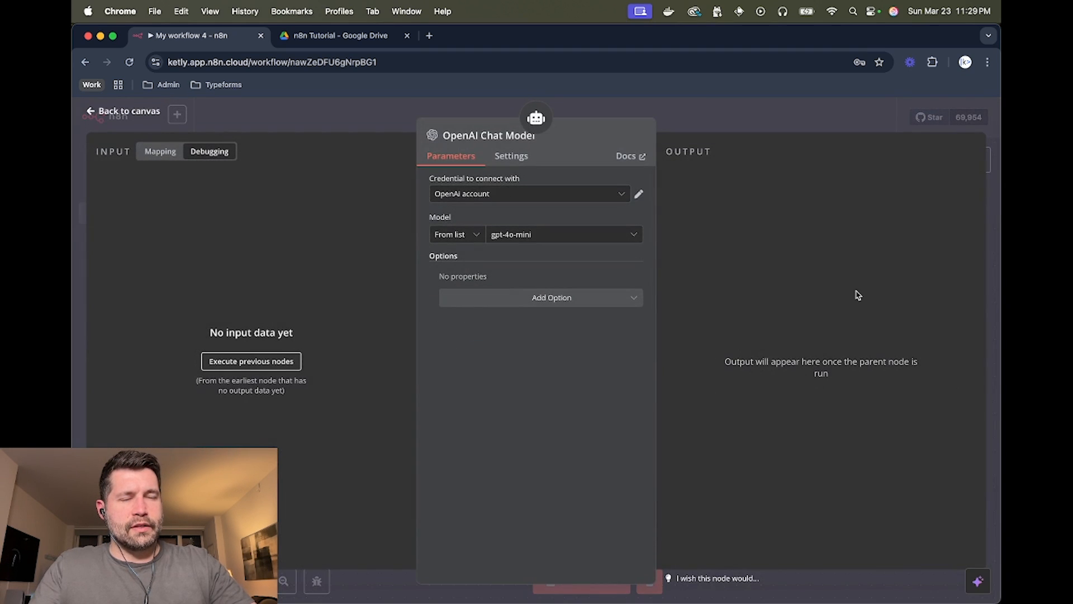
pyautogui.click(555, 238)
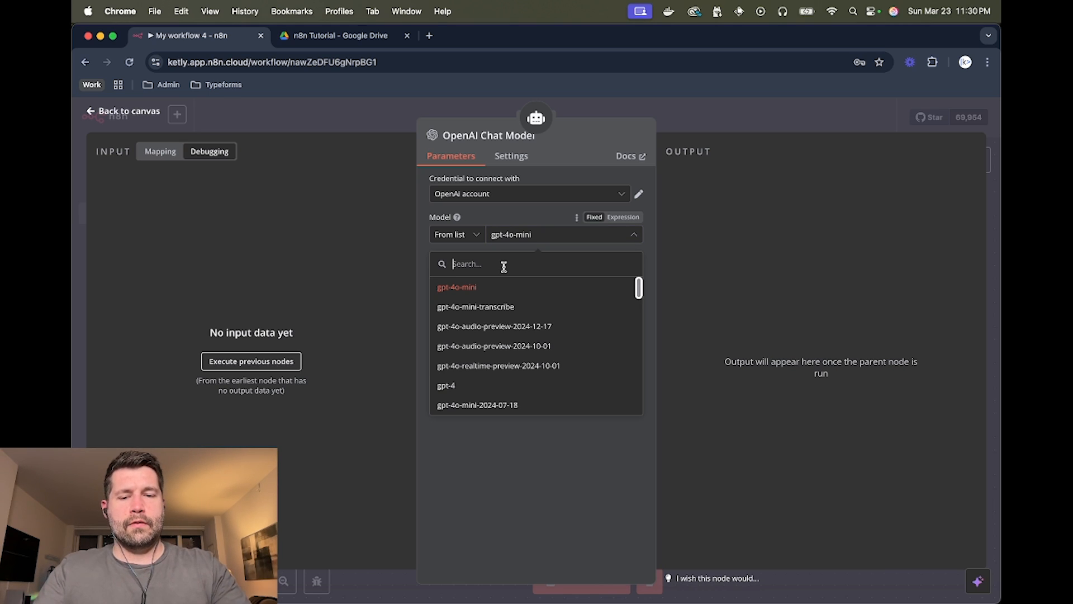
pyautogui.write('4o')
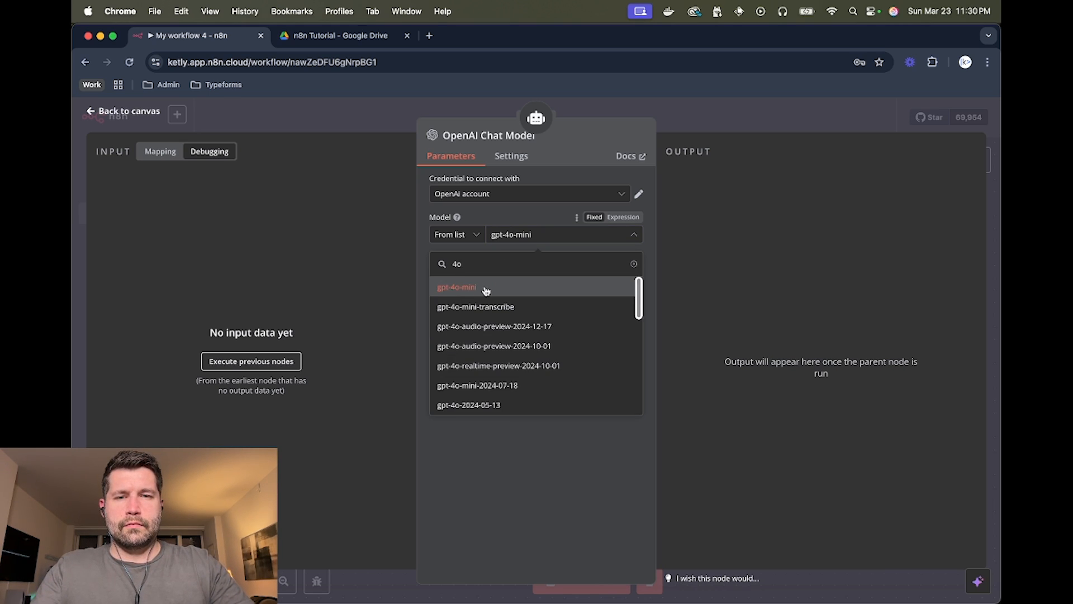
pyautogui.scroll(-3, 498, 335)
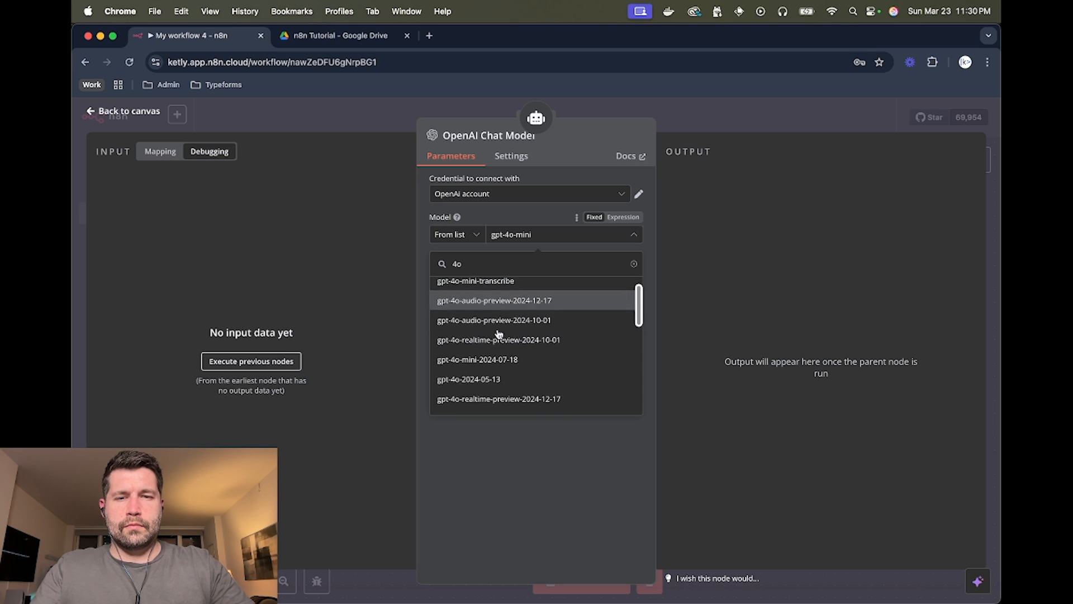
pyautogui.scroll(-5, 499, 334)
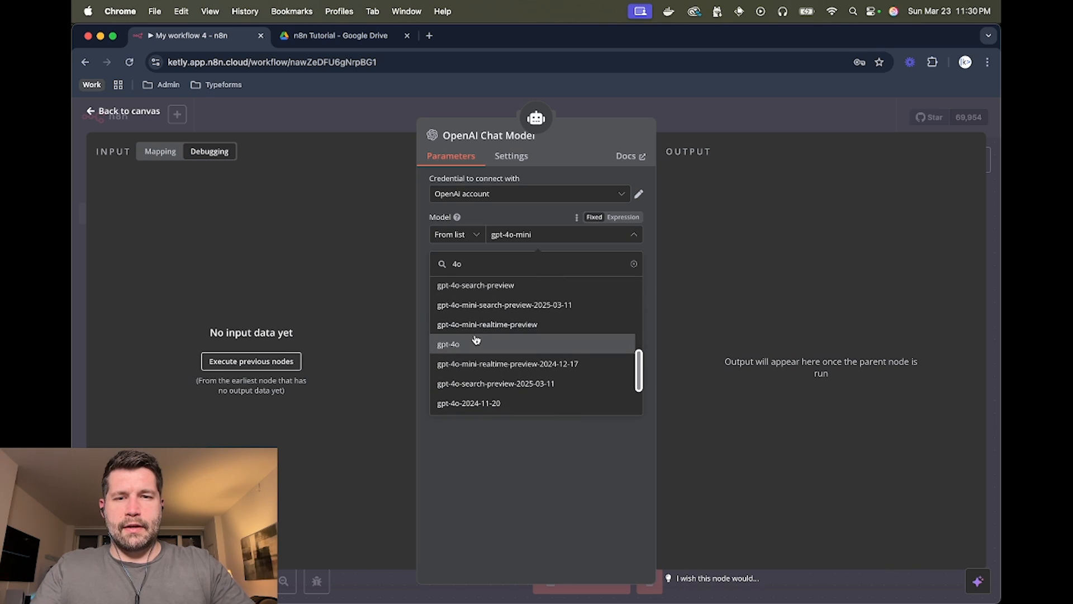
pyautogui.click(493, 341)
pyautogui.click(692, 116)
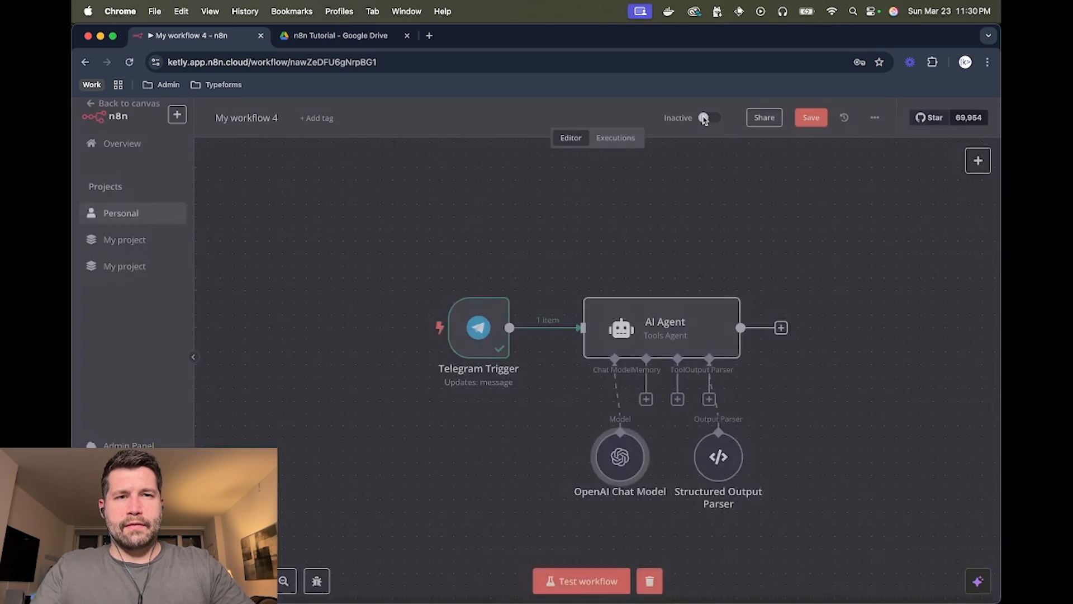
# - Rearrange the OpenAI Chat Model and Structured Output Parser nodes side by side below the agent
pyautogui.scroll(-2, 623, 230)
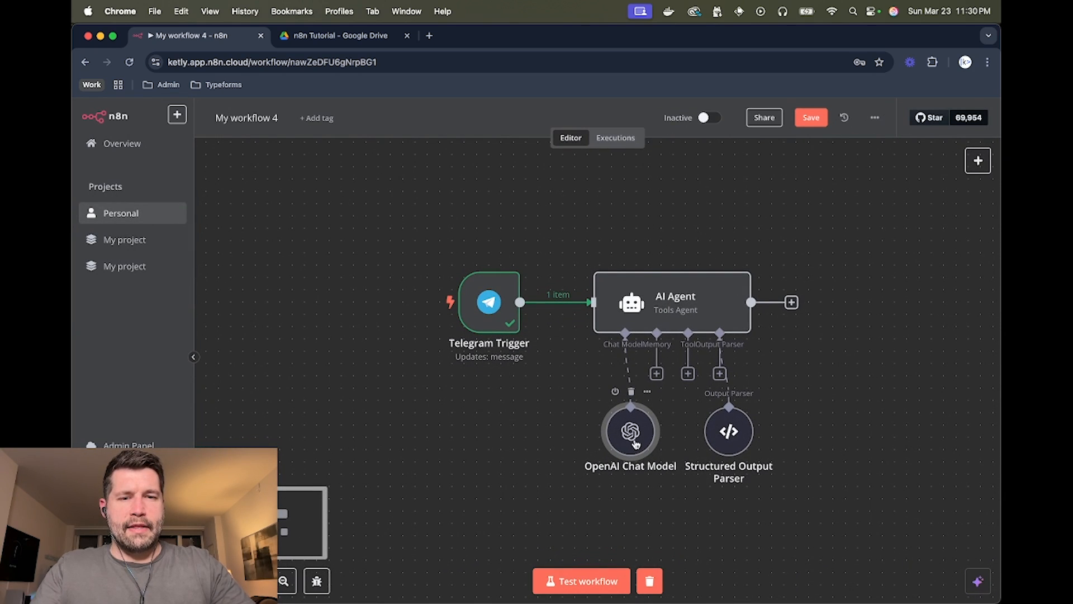
pyautogui.moveTo(635, 438); pyautogui.dragTo(586, 463)
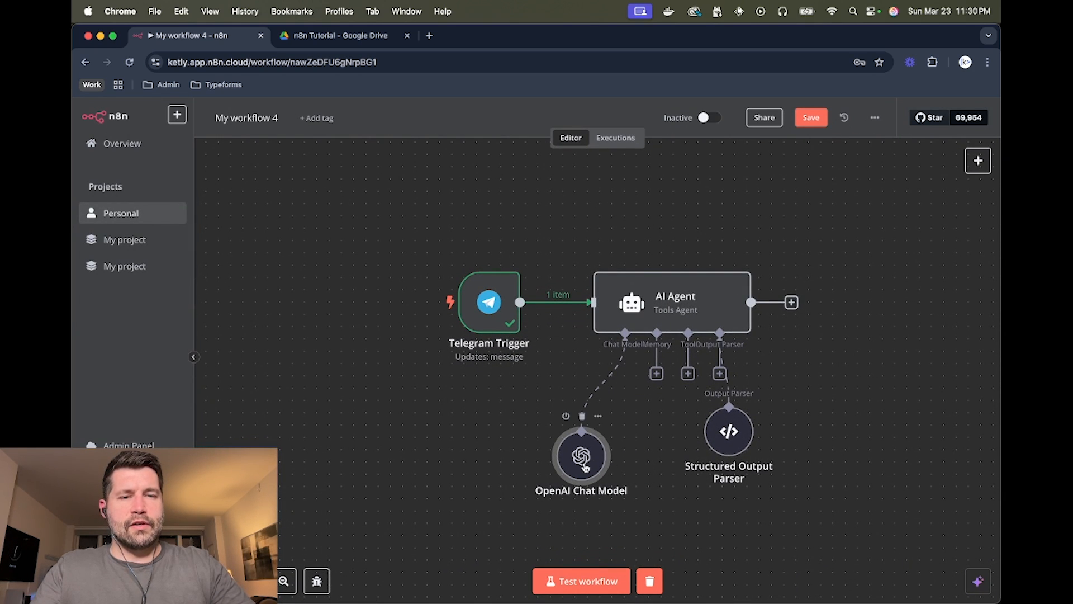
pyautogui.moveTo(729, 433); pyautogui.dragTo(753, 446)
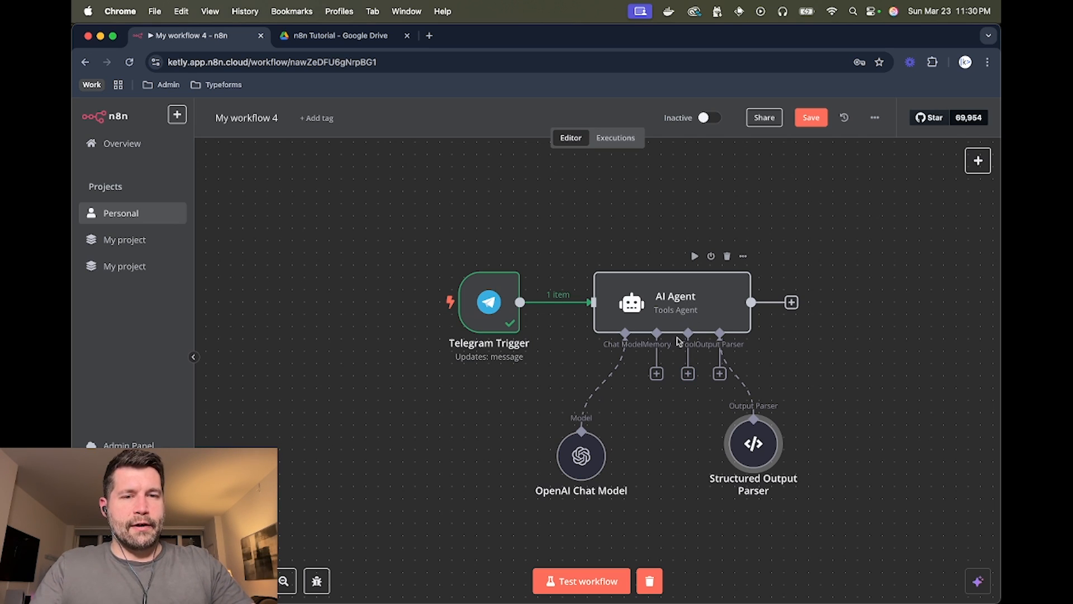
# - Check the AI Agent node's settings on the canvas
pyautogui.click(676, 302)
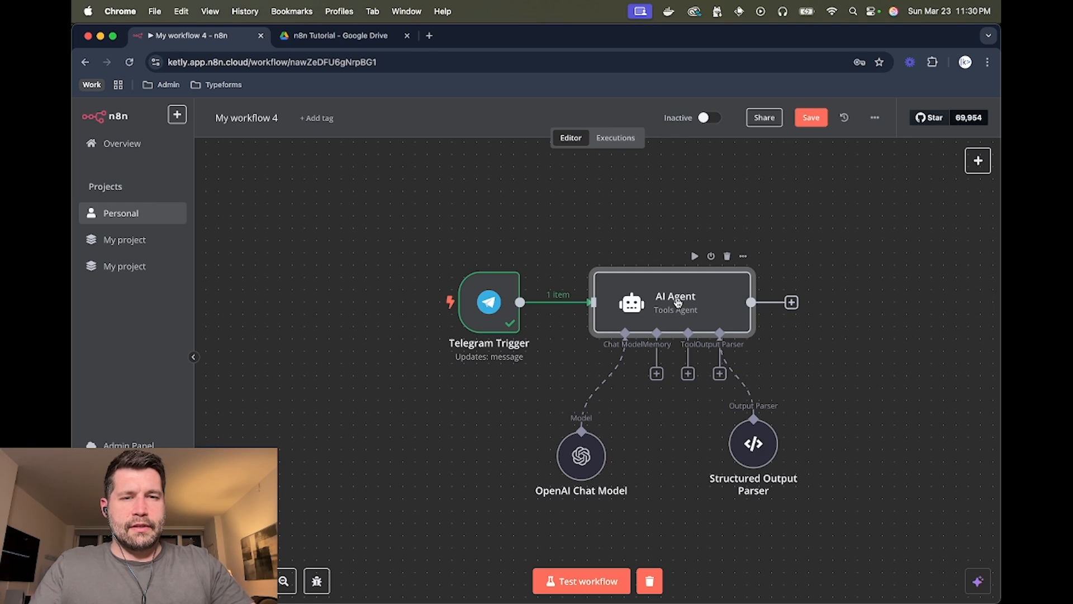
pyautogui.doubleClick(677, 303)
pyautogui.click(729, 117)
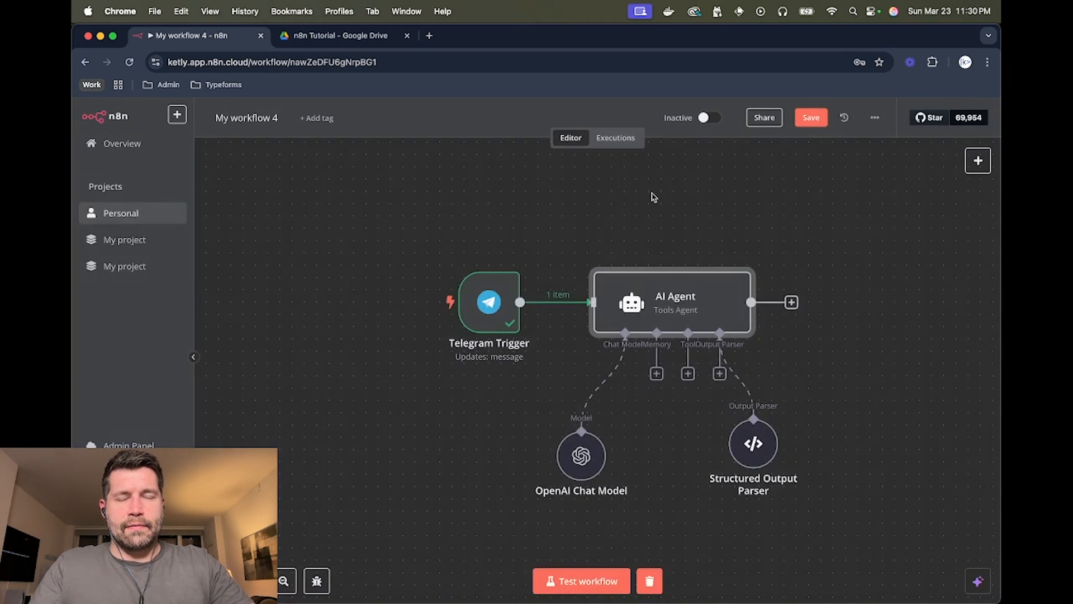
# - In Telegram, send "let's create 5 posts about n8n" to the bot
pyautogui.press('super+Tab')
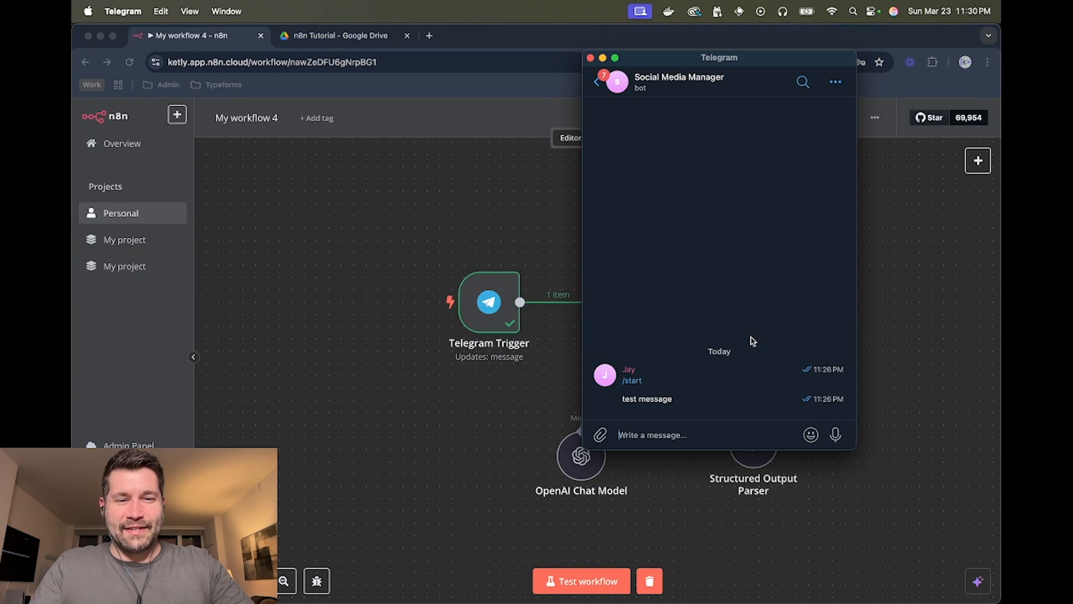
pyautogui.write("let's ")
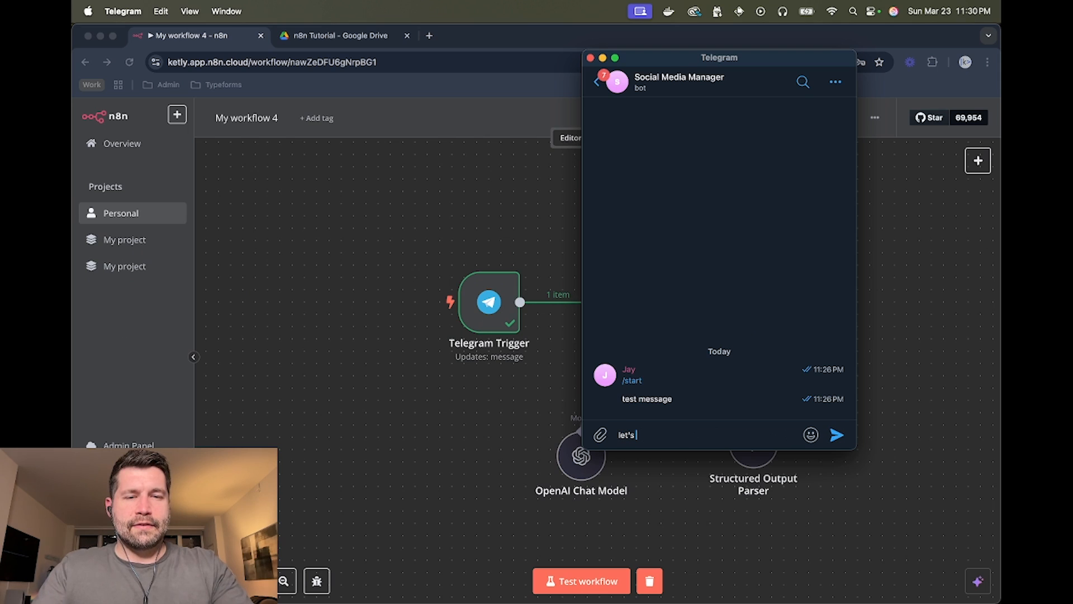
pyautogui.write('create 5 posts')
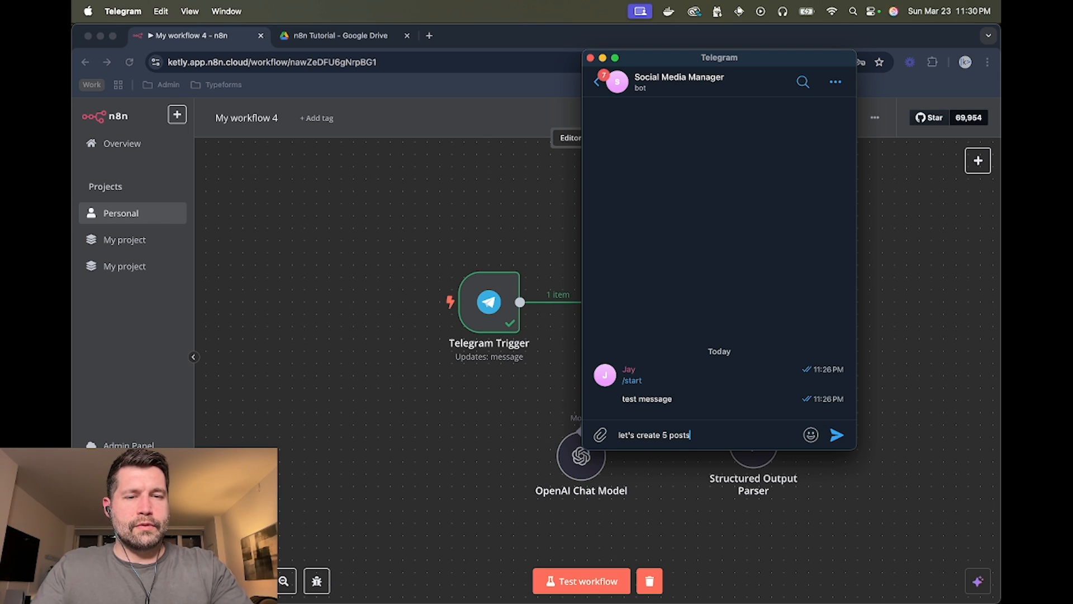
pyautogui.write(' about n8n')
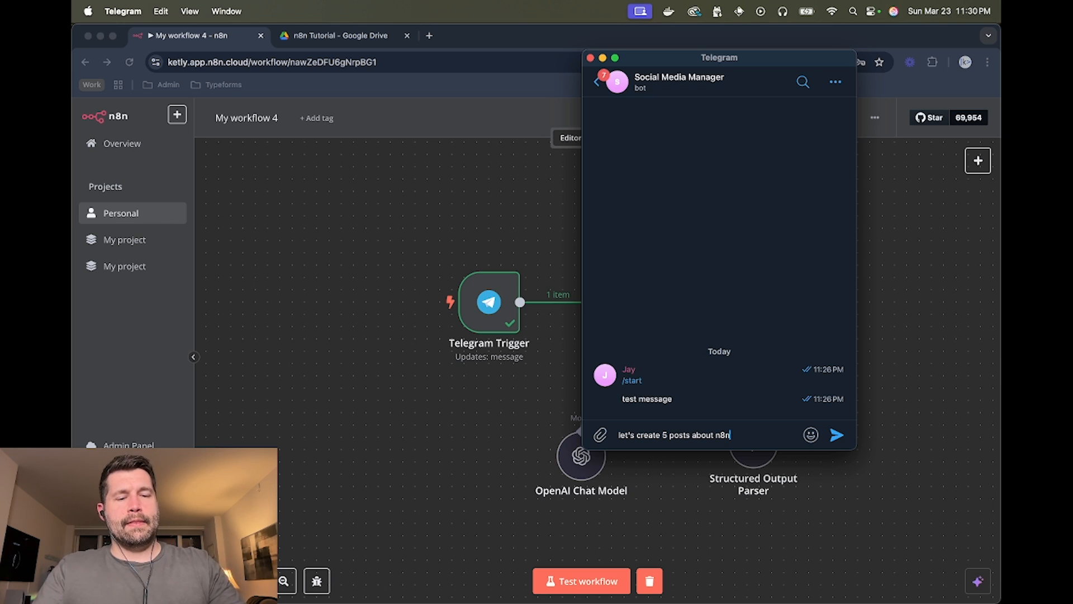
pyautogui.press('Return')
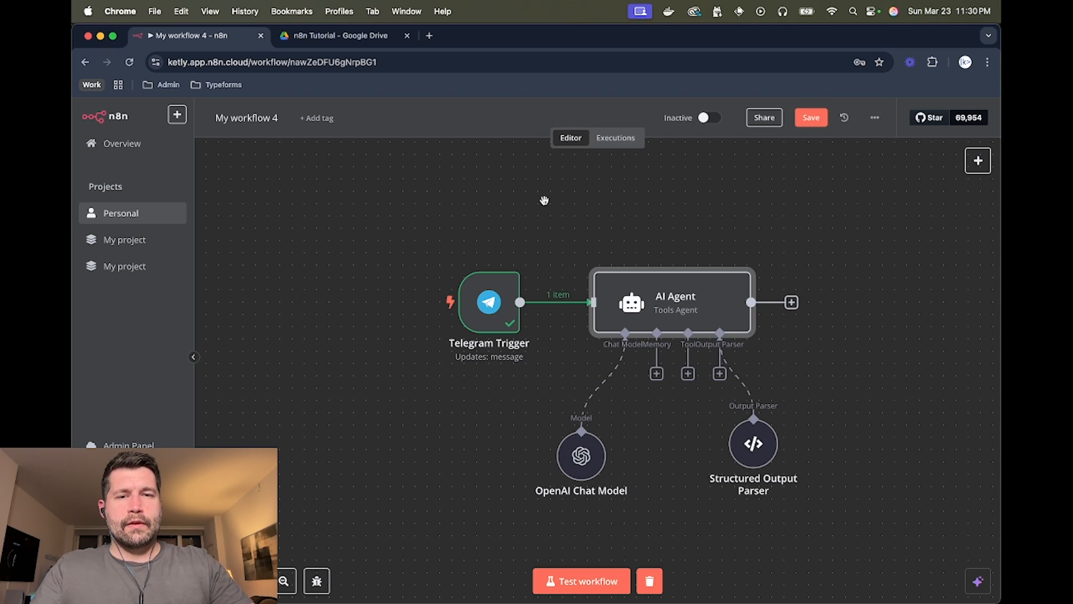
# - Test the Telegram Trigger to fetch the "let's create 5 posts about n8n" message
pyautogui.click(494, 292)
pyautogui.doubleClick(490, 297)
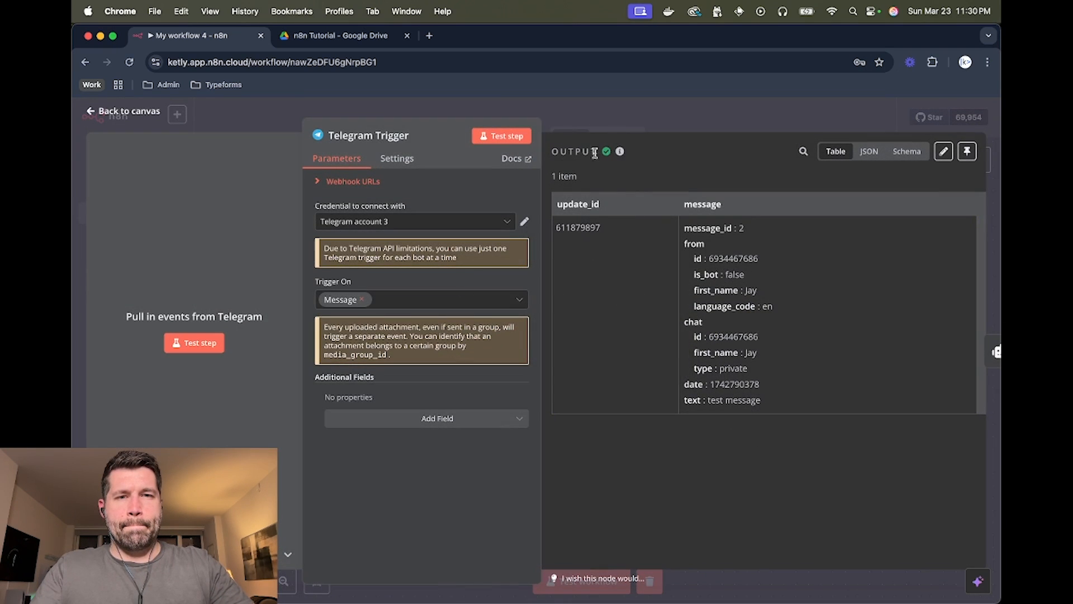
pyautogui.click(525, 130)
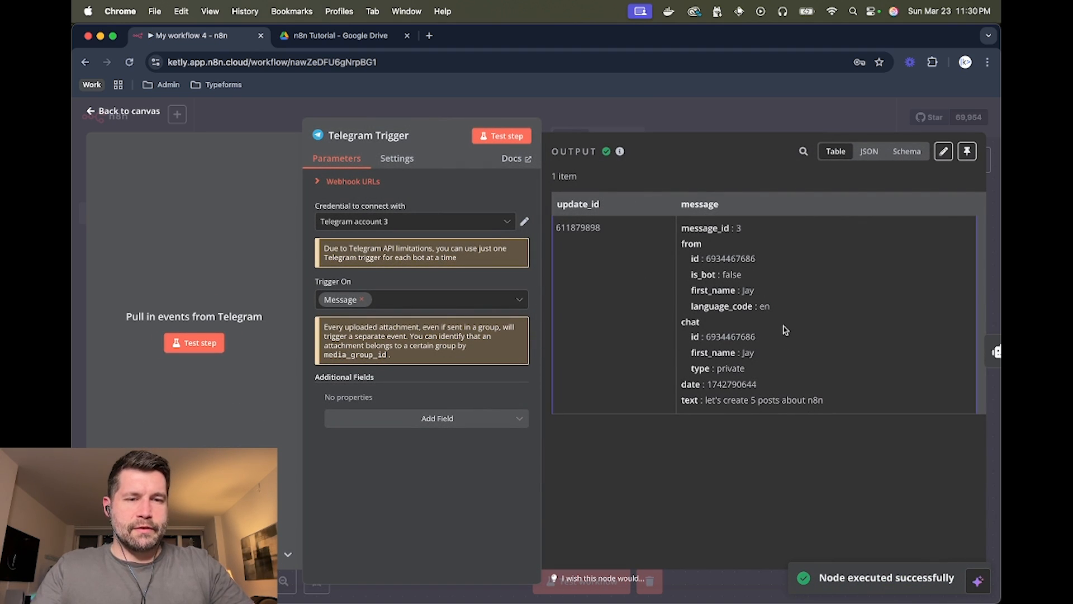
pyautogui.click(702, 108)
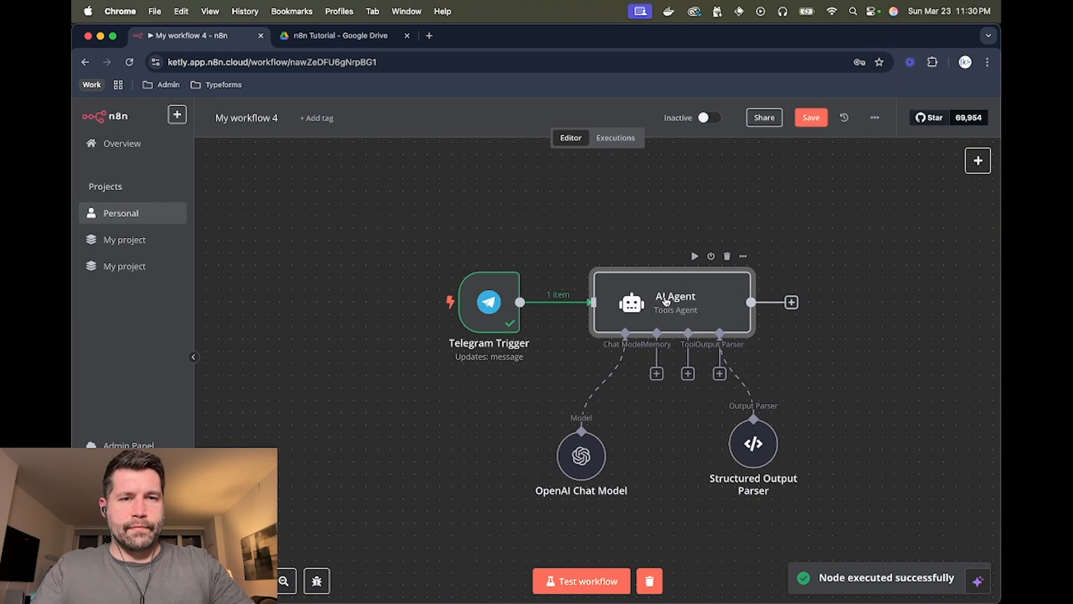
# - Test the AI Agent and review its five generated posts, post1 to post5
pyautogui.doubleClick(615, 294)
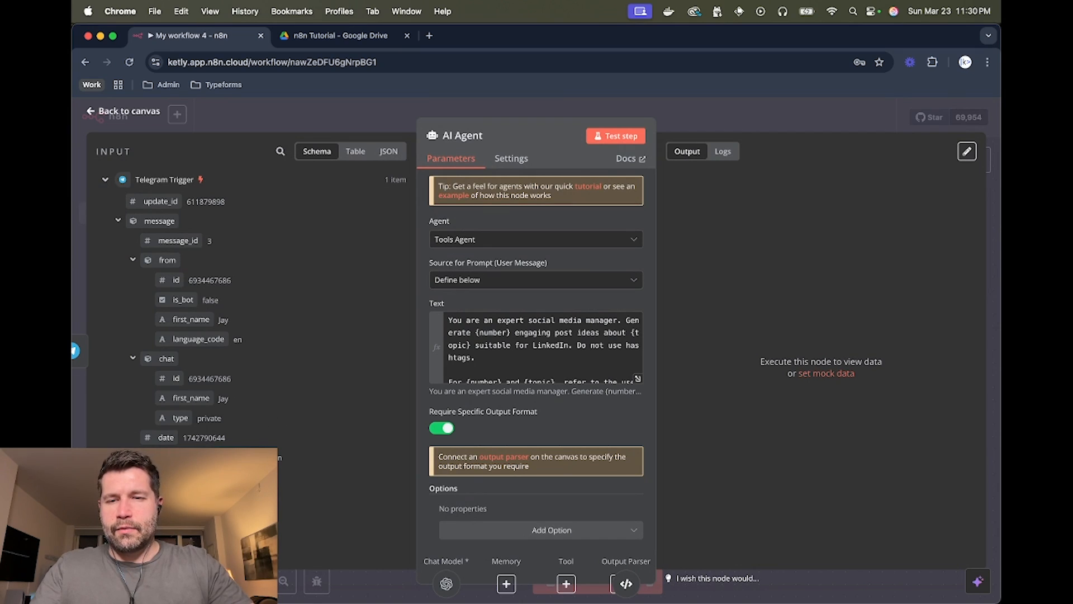
pyautogui.click(612, 140)
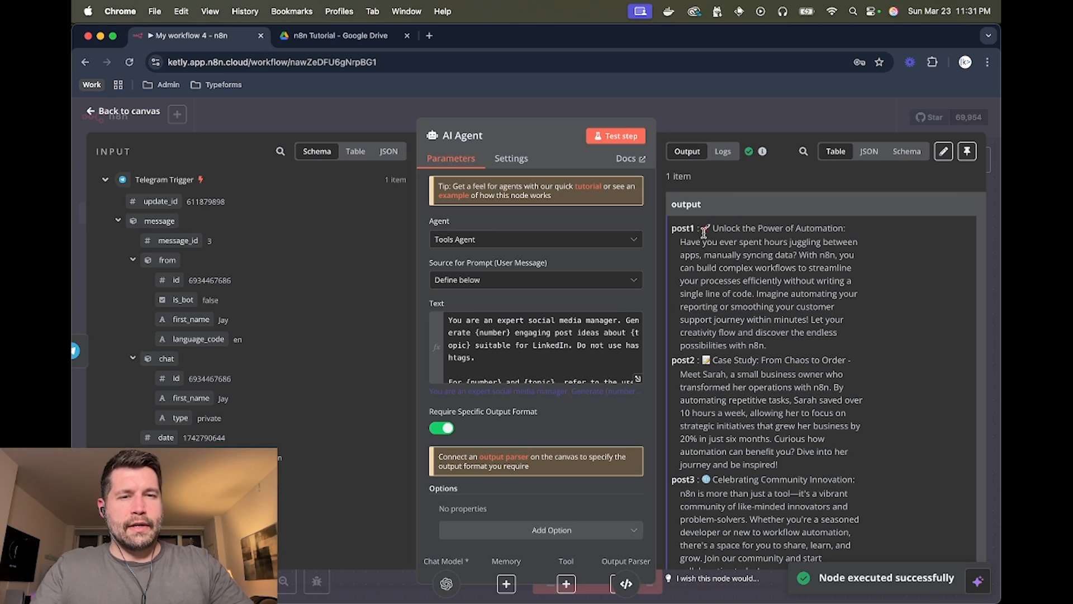
pyautogui.scroll(-5, 721, 229)
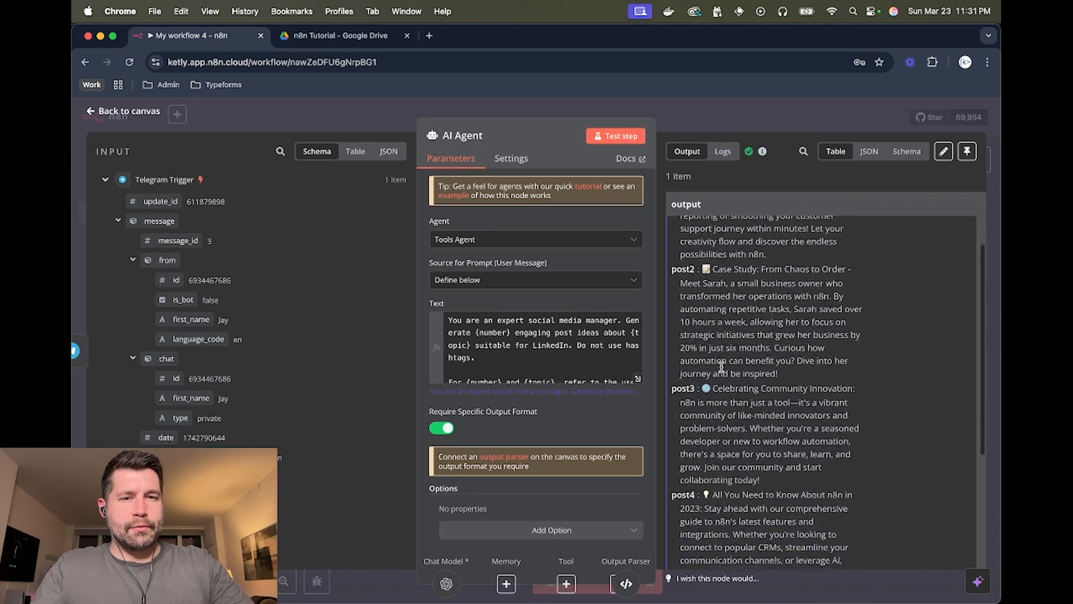
pyautogui.scroll(-2, 721, 367)
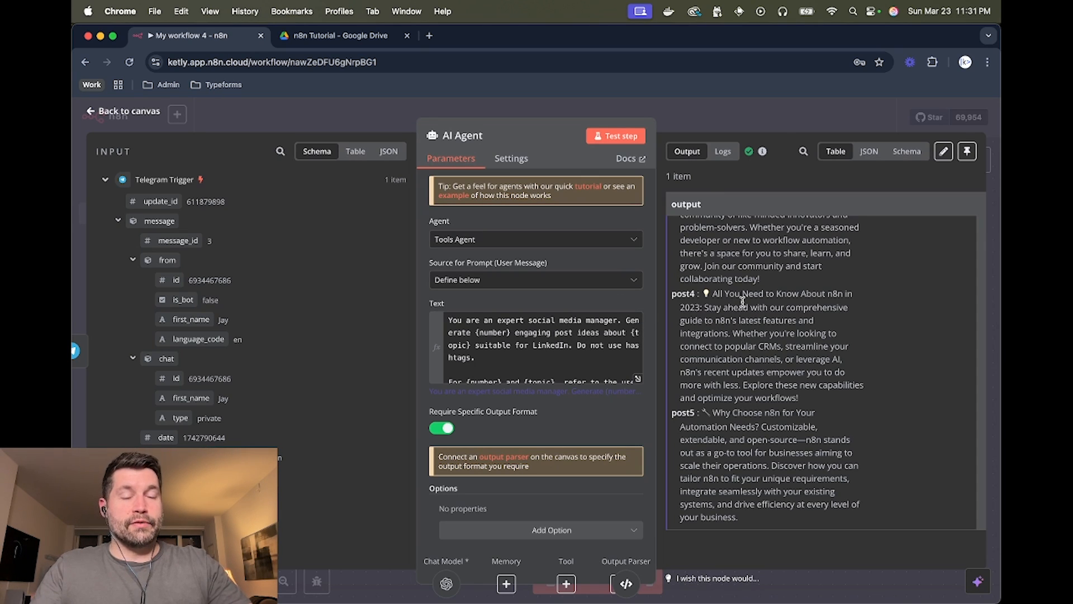
pyautogui.click(765, 124)
pyautogui.hscroll(3, 654, 297)
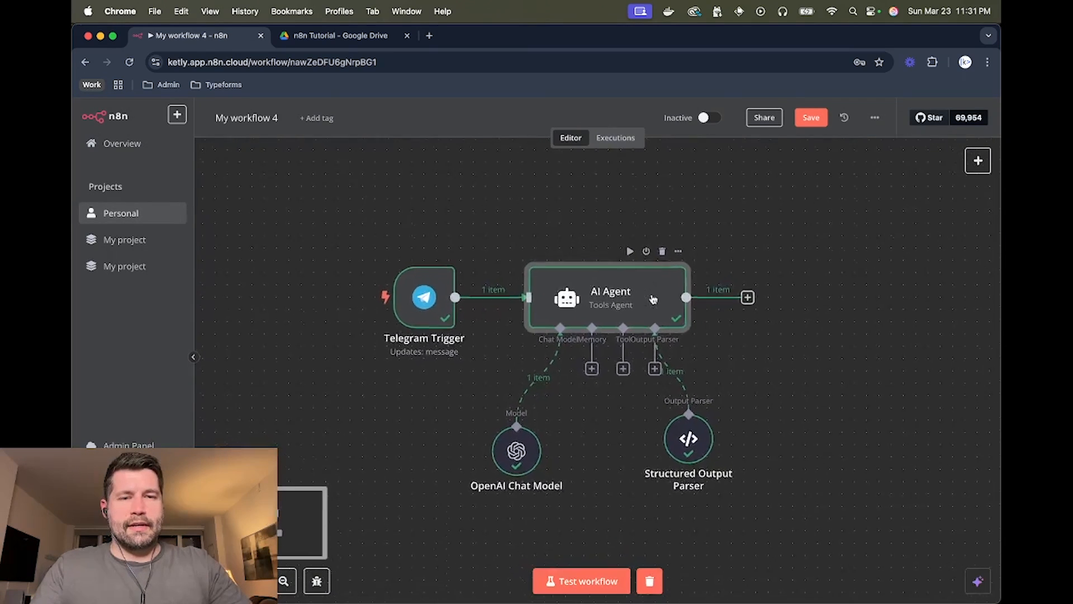
# - Add a Split Out node after the AI Agent splitting the 'output' field
pyautogui.click(743, 293)
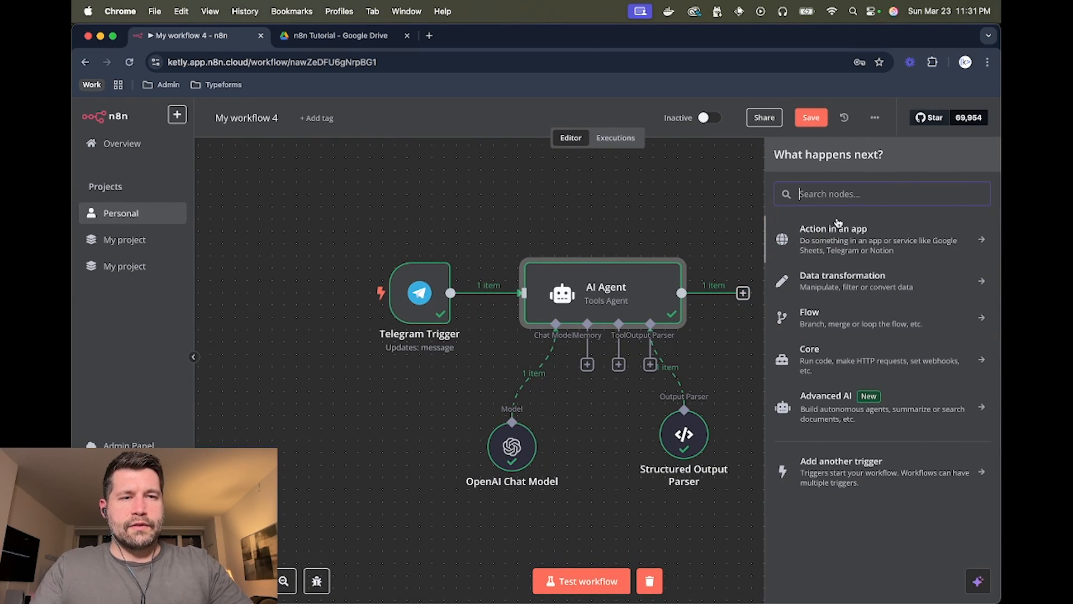
pyautogui.click(820, 286)
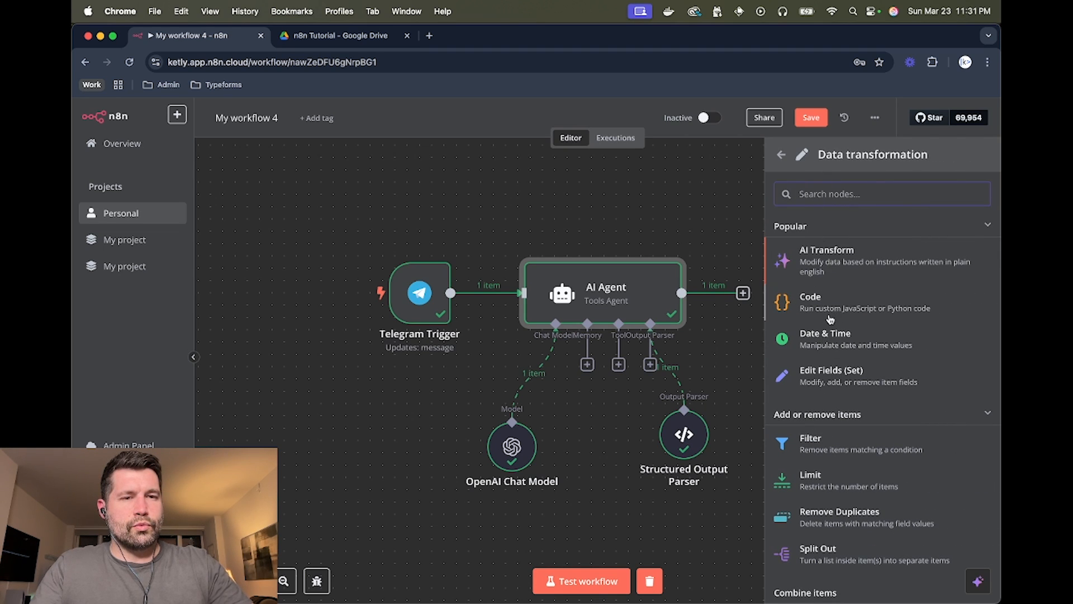
pyautogui.scroll(-3, 826, 363)
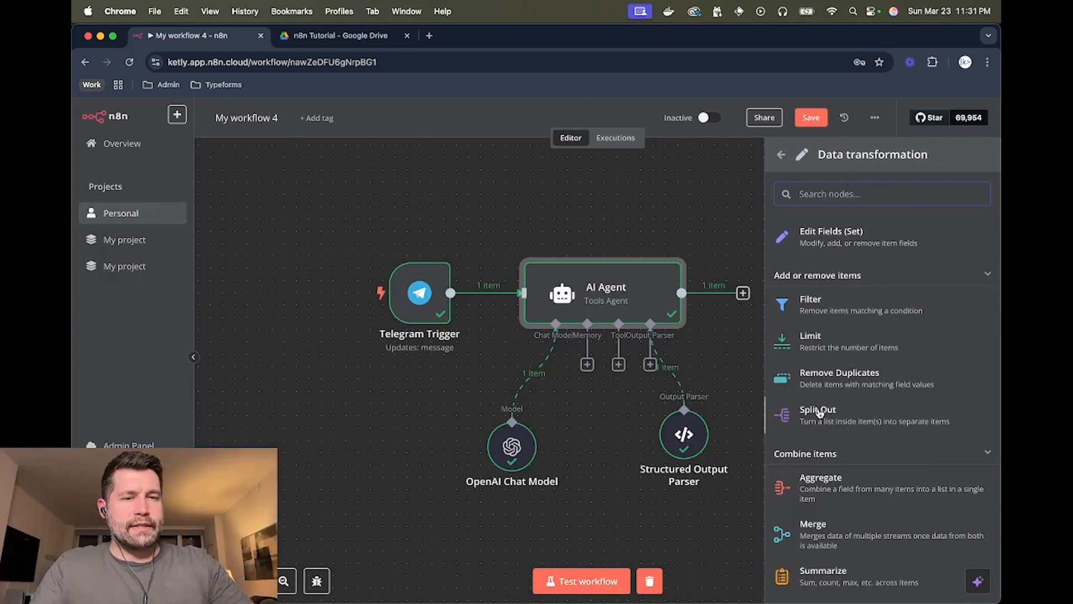
pyautogui.click(819, 413)
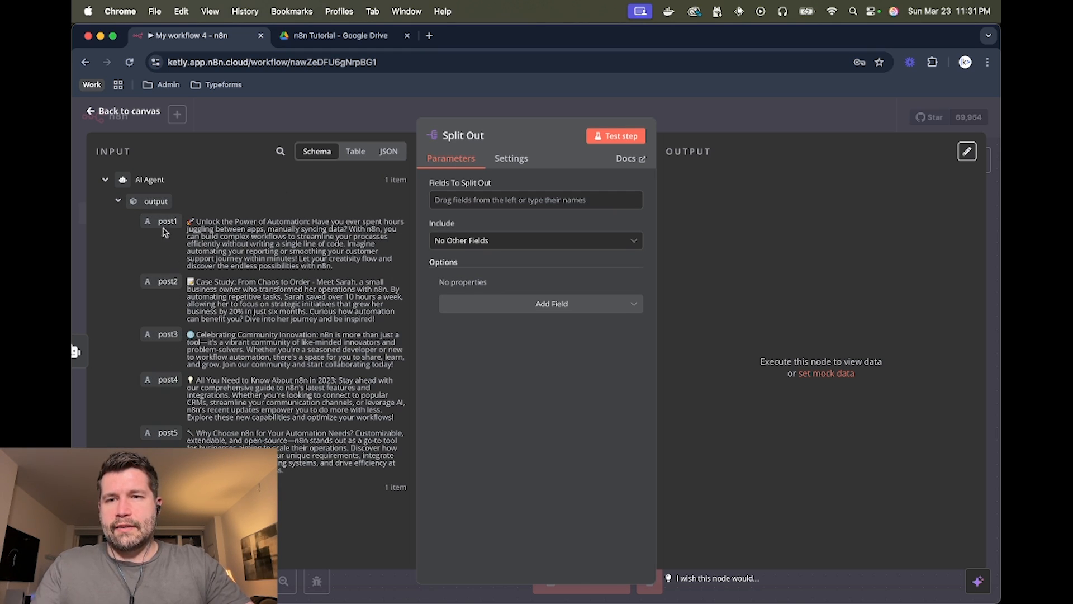
pyautogui.moveTo(155, 201); pyautogui.dragTo(494, 200)
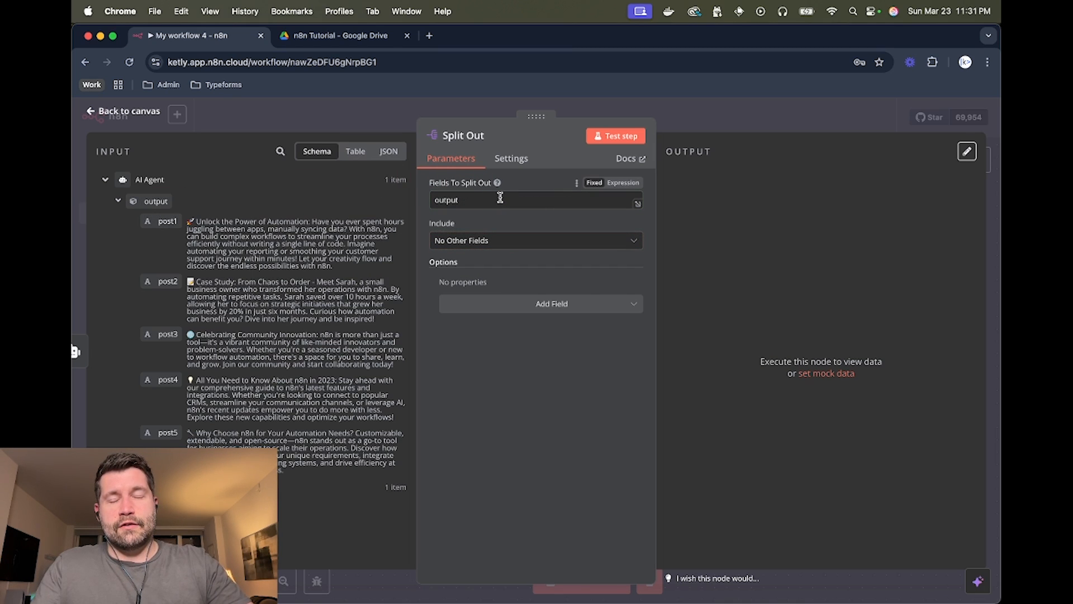
# - Test the Split Out node to confirm it yields 5 separate post items
pyautogui.click(613, 136)
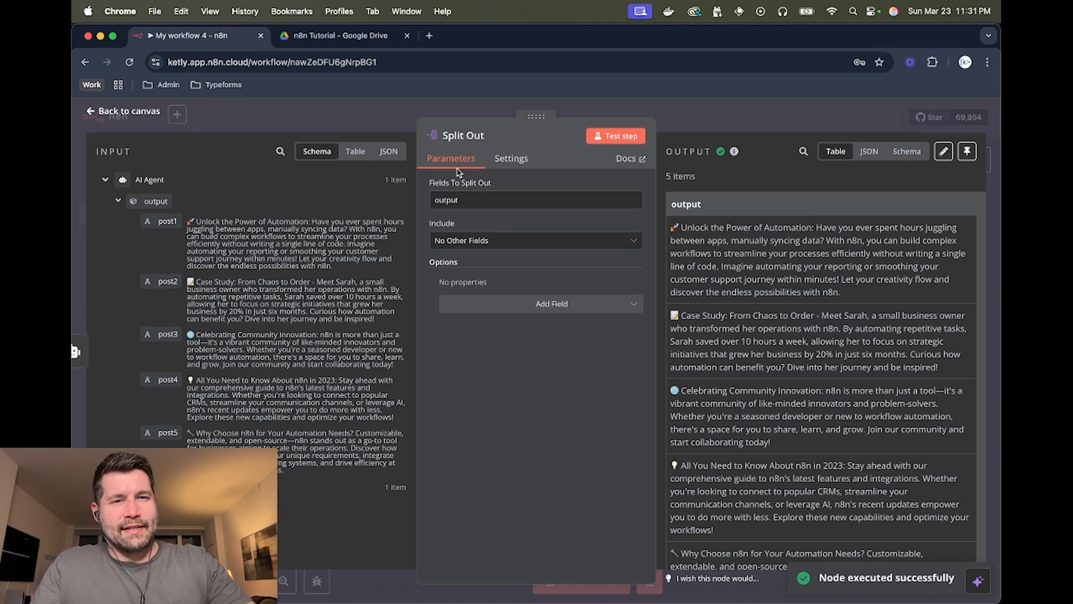
pyautogui.scroll(-2, 774, 248)
pyautogui.scroll(2, 774, 248)
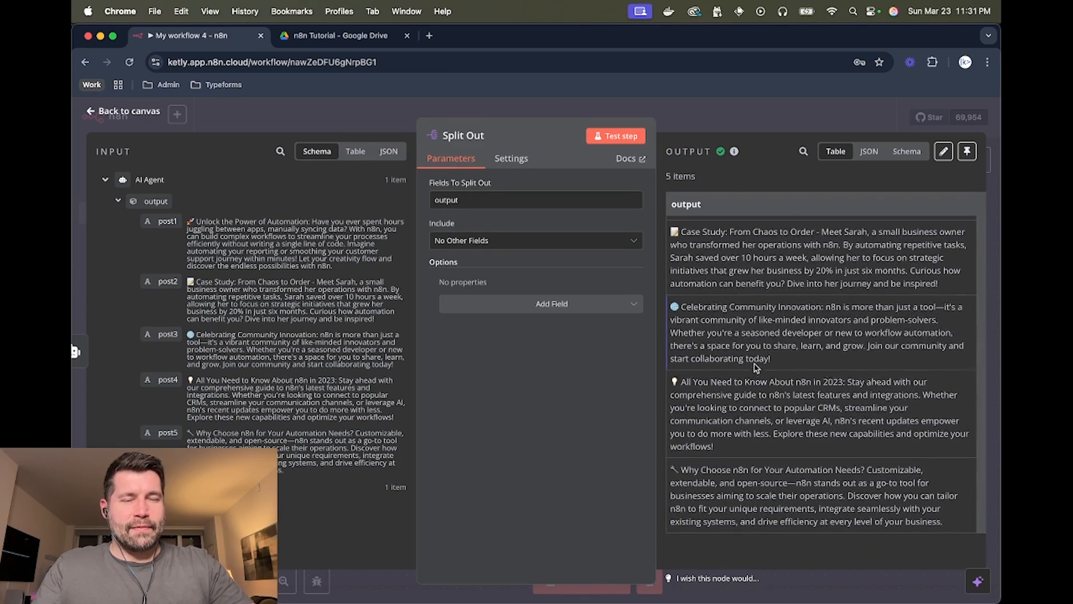
pyautogui.click(770, 119)
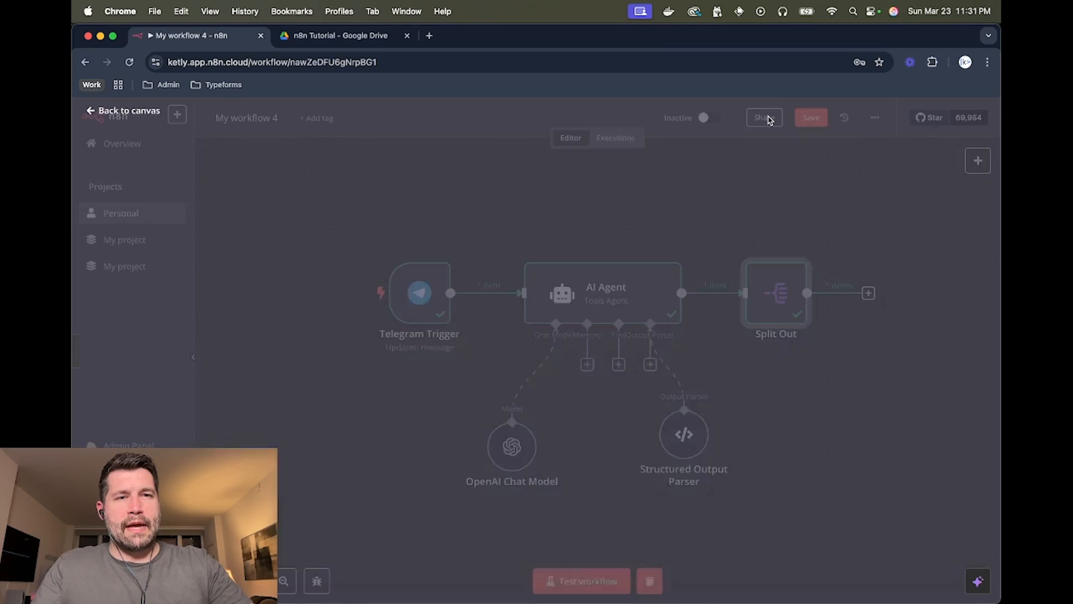
pyautogui.hscroll(5, 657, 208)
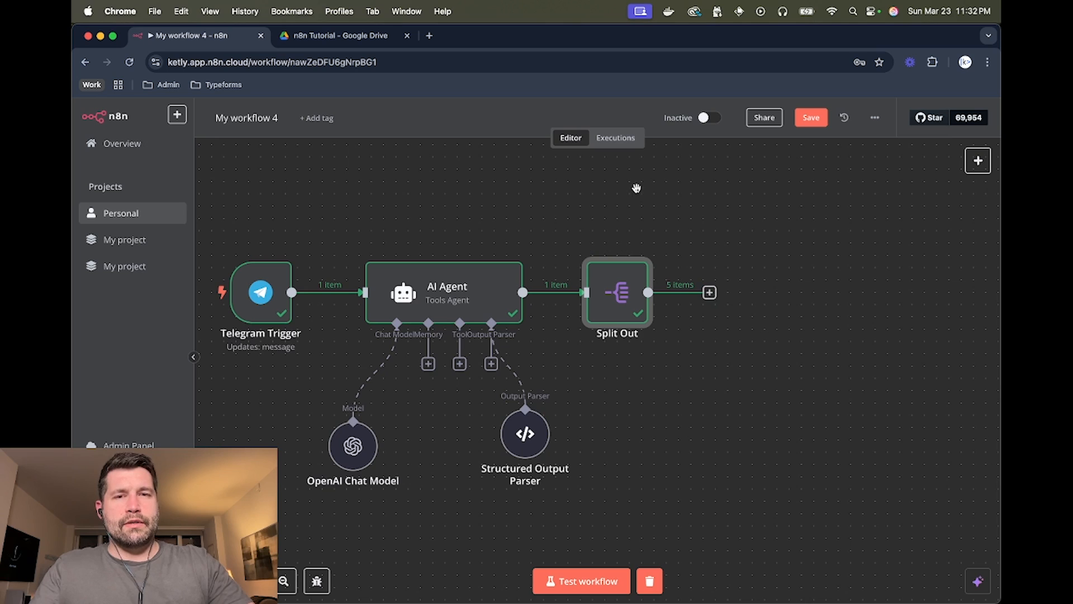
# - Create a new spreadsheet named 'Social Media Content Ideas' in the n8n Tutorial folder
pyautogui.click(374, 37)
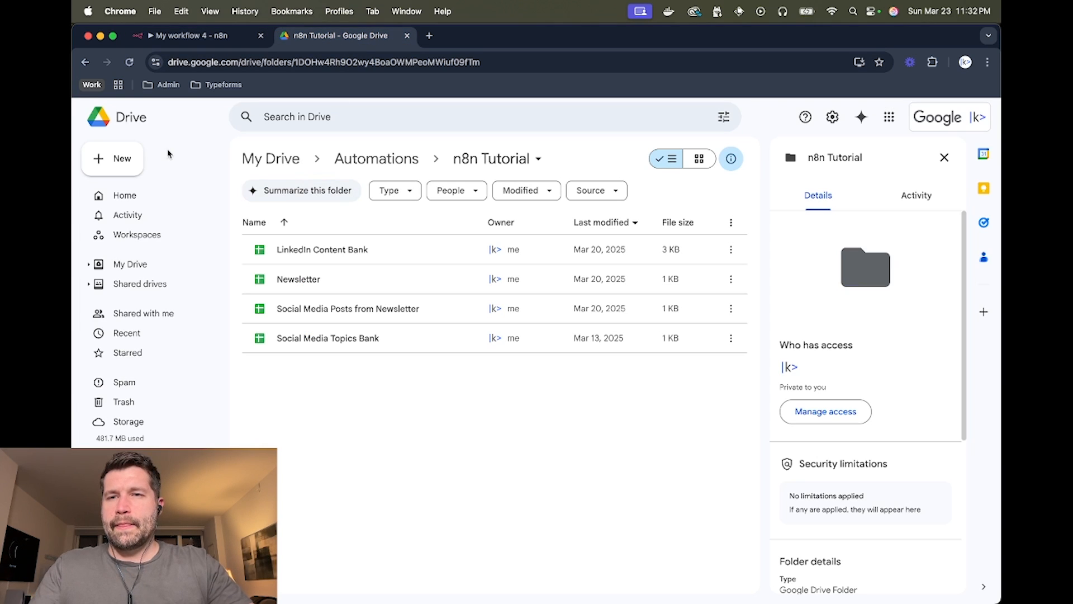
pyautogui.click(120, 168)
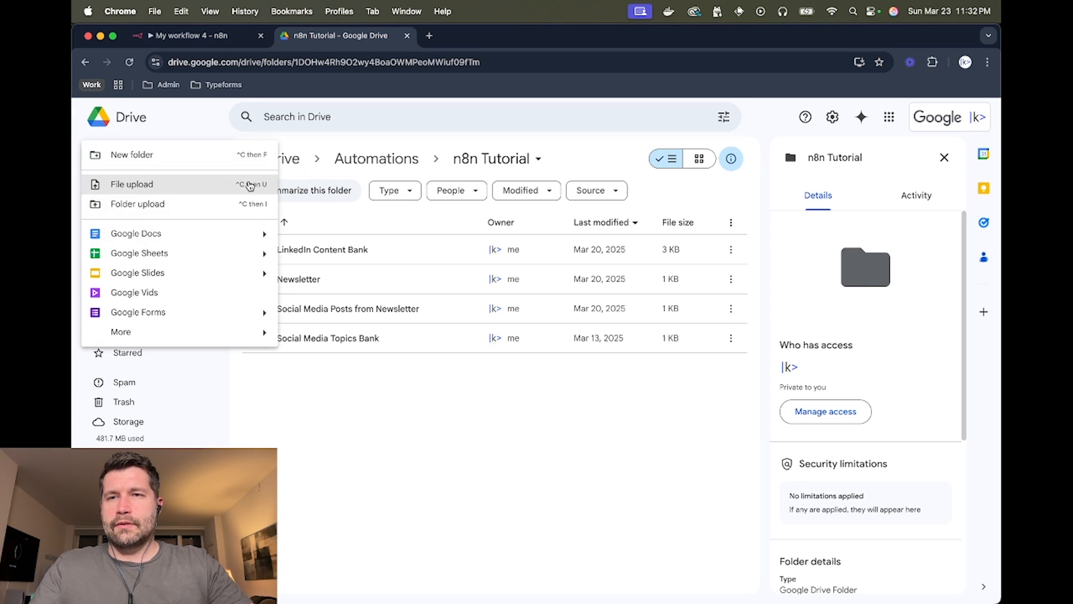
pyautogui.click(170, 254)
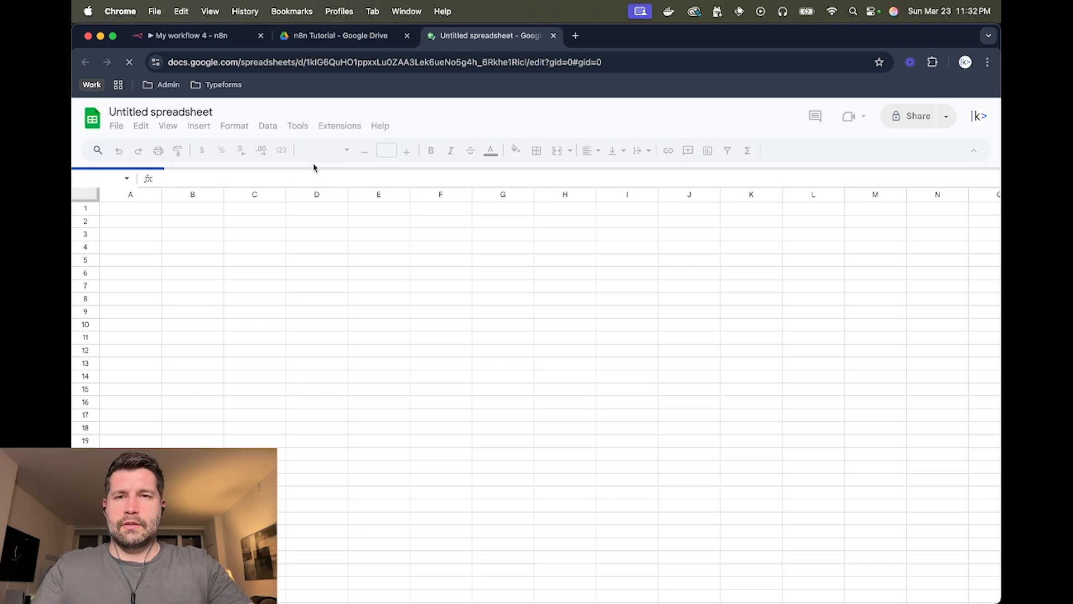
pyautogui.click(162, 112)
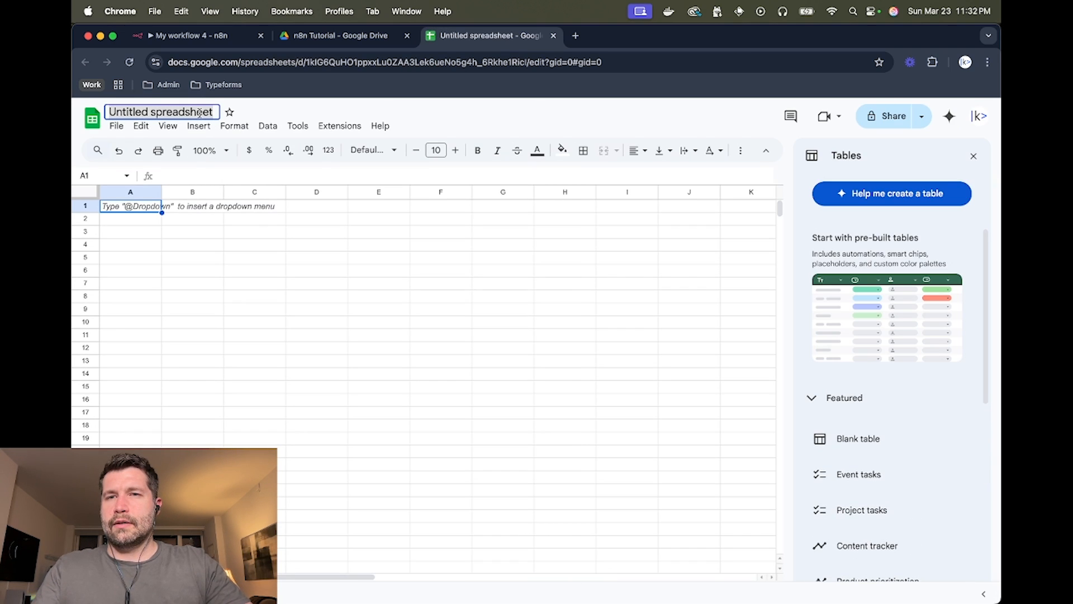
pyautogui.write('SOcial')
pyautogui.press('BackSpace')
pyautogui.press('BackSpace')
pyautogui.press('BackSpace')
pyautogui.press('BackSpace')
pyautogui.press('BackSpace')
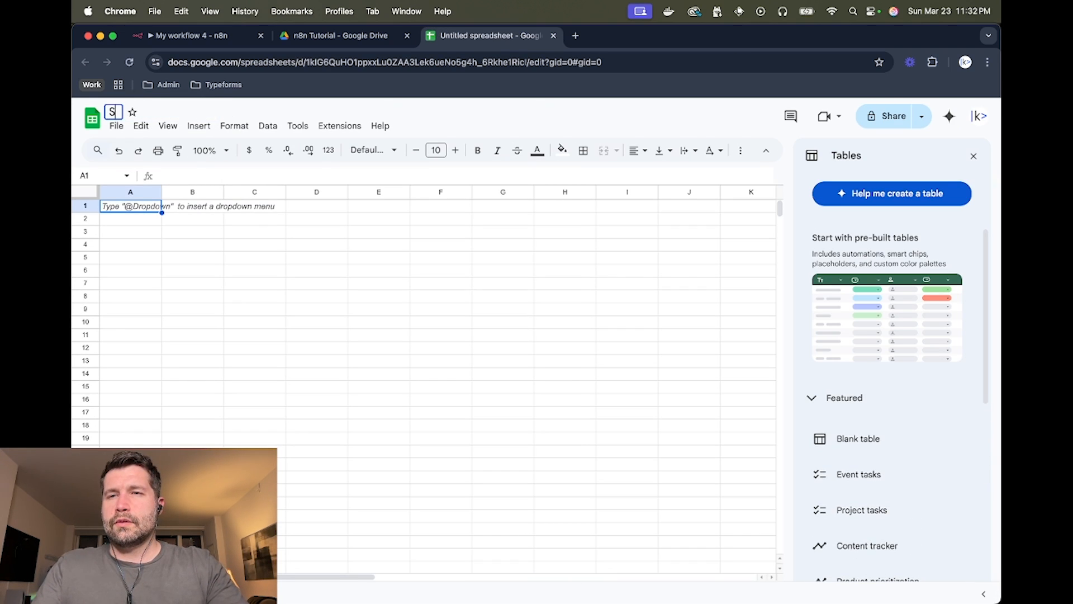
pyautogui.write('ocial Medi')
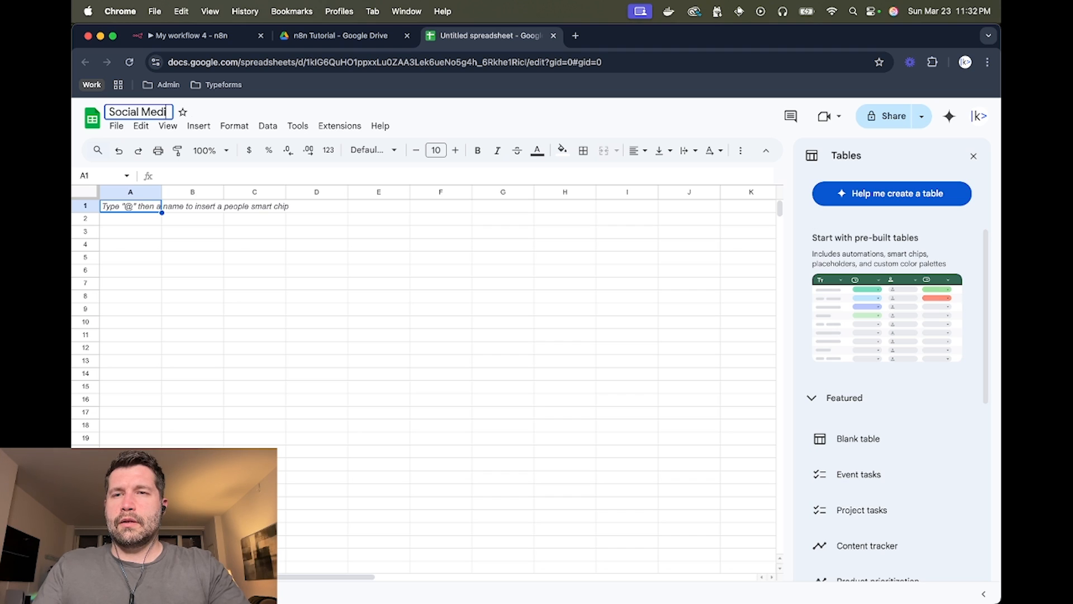
pyautogui.write('a Conten')
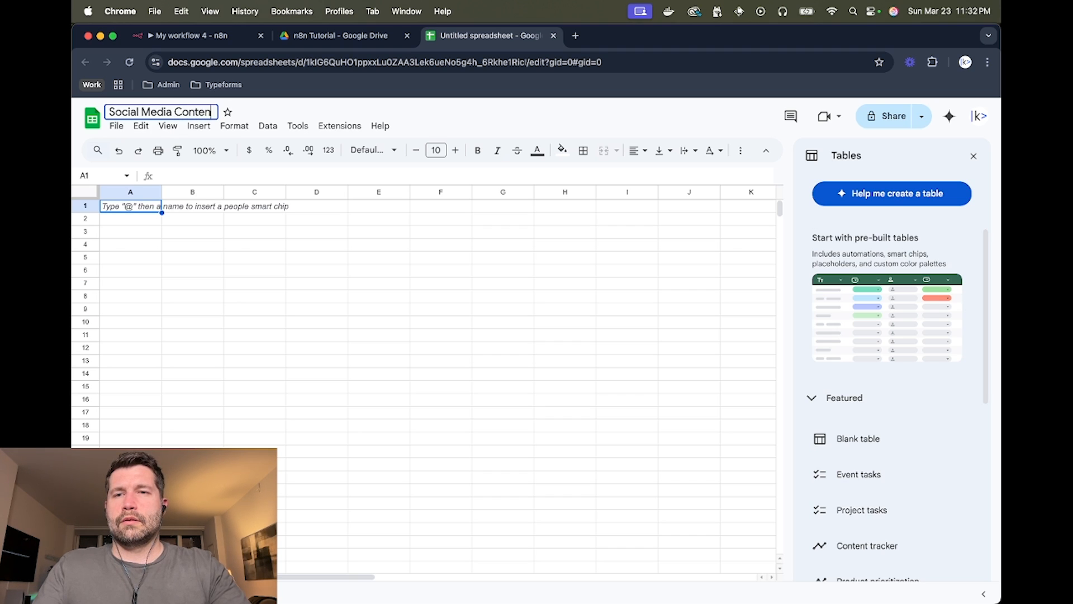
pyautogui.write('t Ideas')
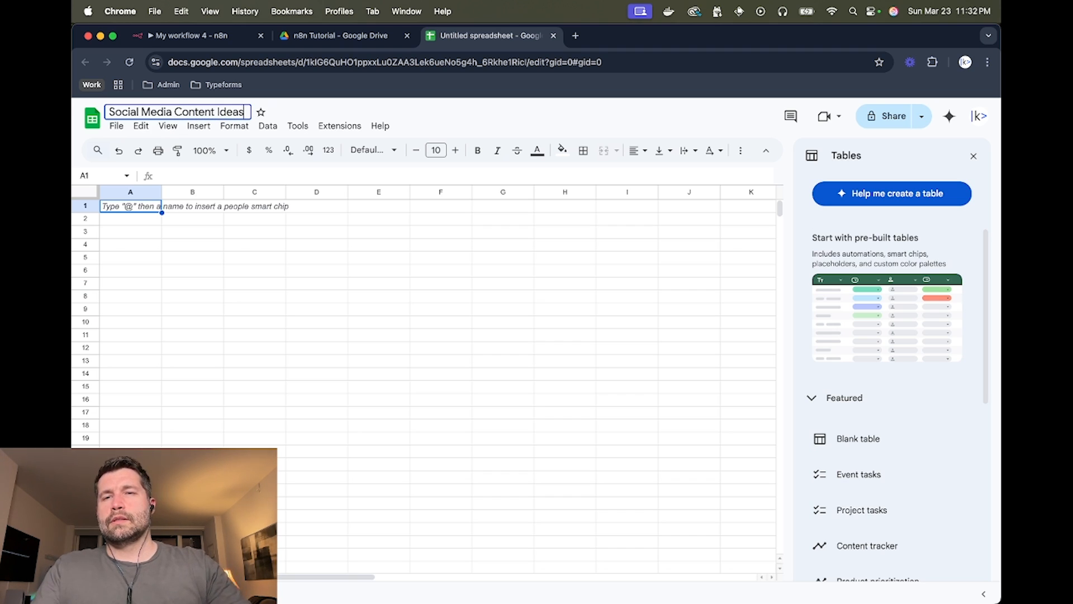
pyautogui.click(164, 259)
# - Enter headers Content, Platform, Created Date and Status in cells A1 to D1
pyautogui.click(147, 212)
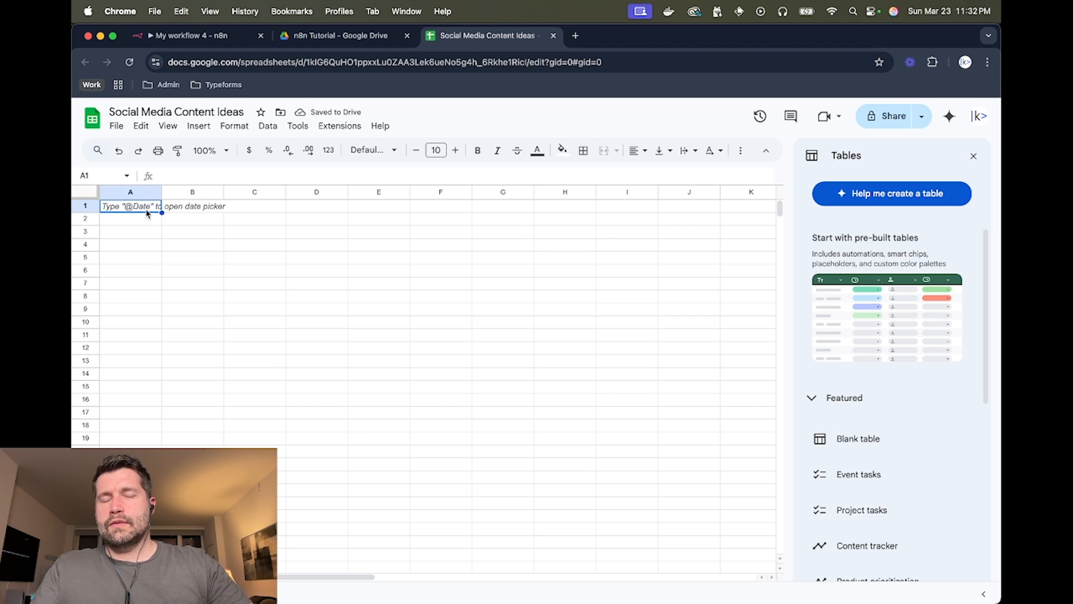
pyautogui.write('Cont')
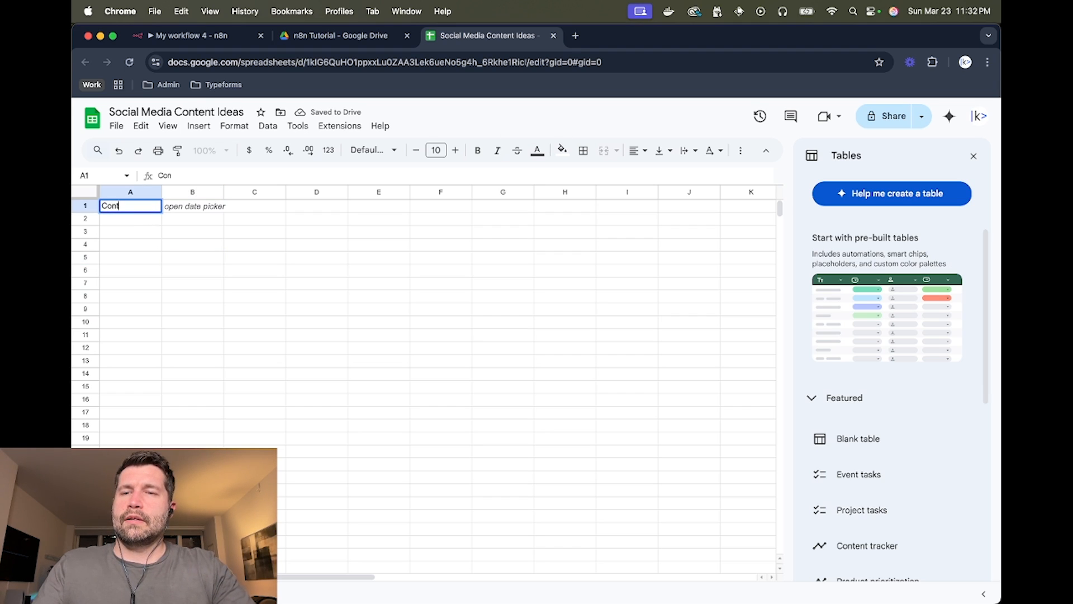
pyautogui.write('ent')
pyautogui.press('Tab')
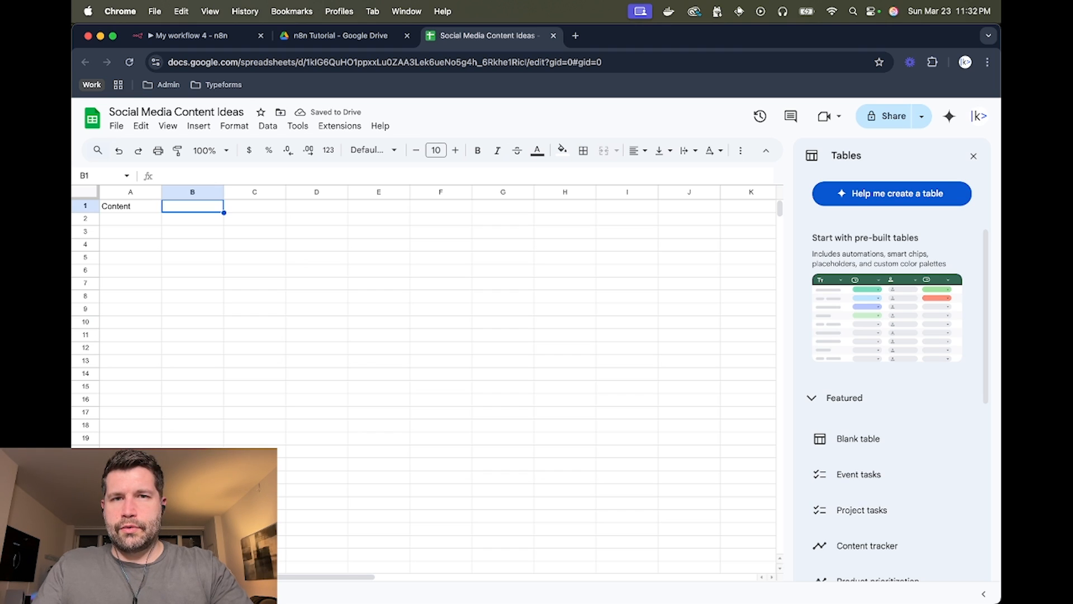
pyautogui.write('P')
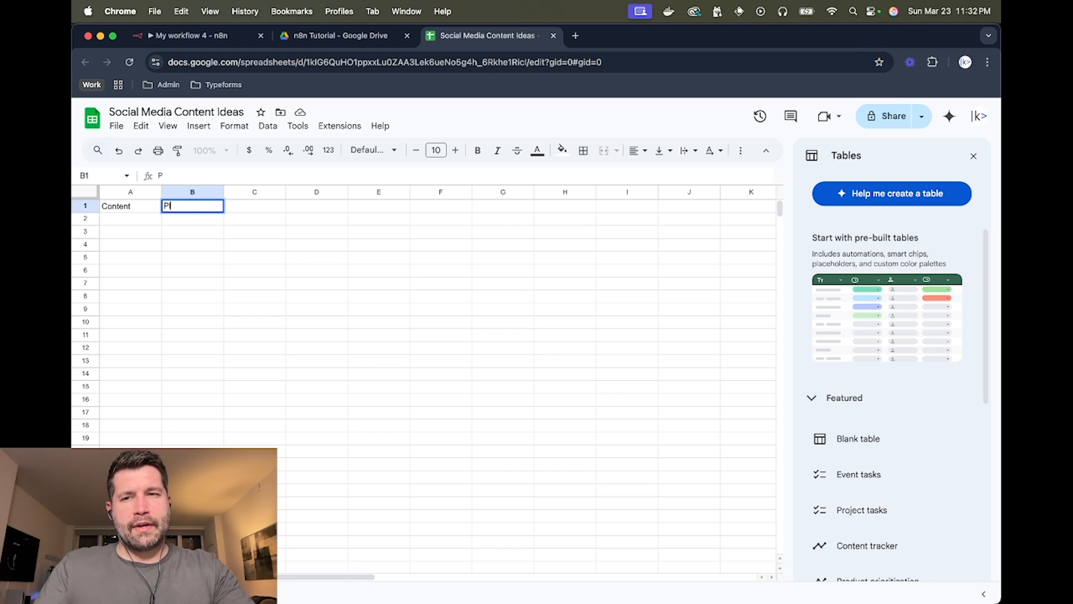
pyautogui.write('plalatform')
pyautogui.press('Tab')
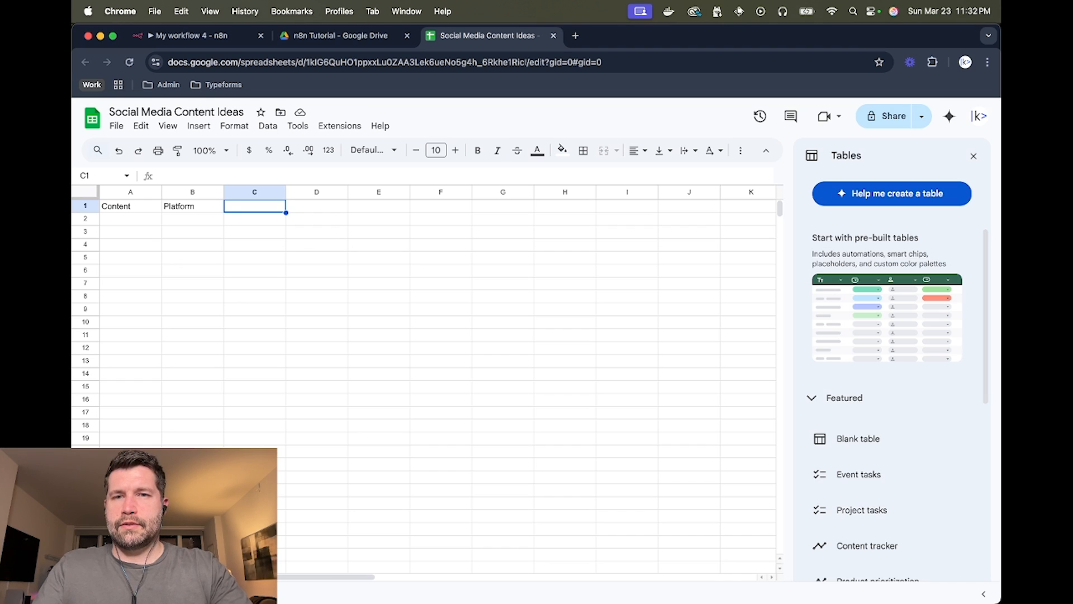
pyautogui.write('Created Date')
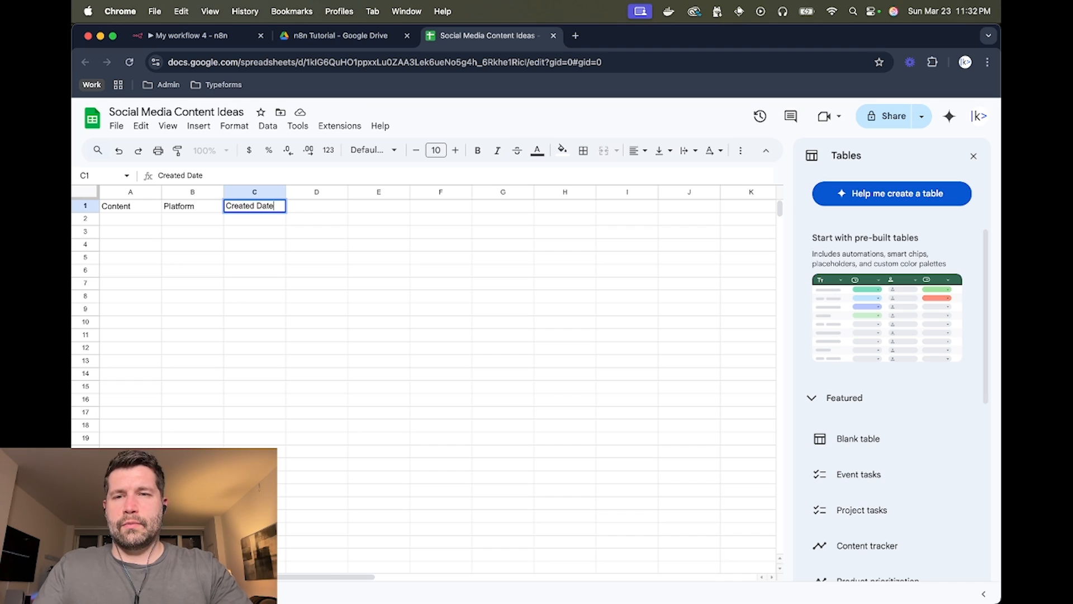
pyautogui.press('Tab')
pyautogui.write('Status')
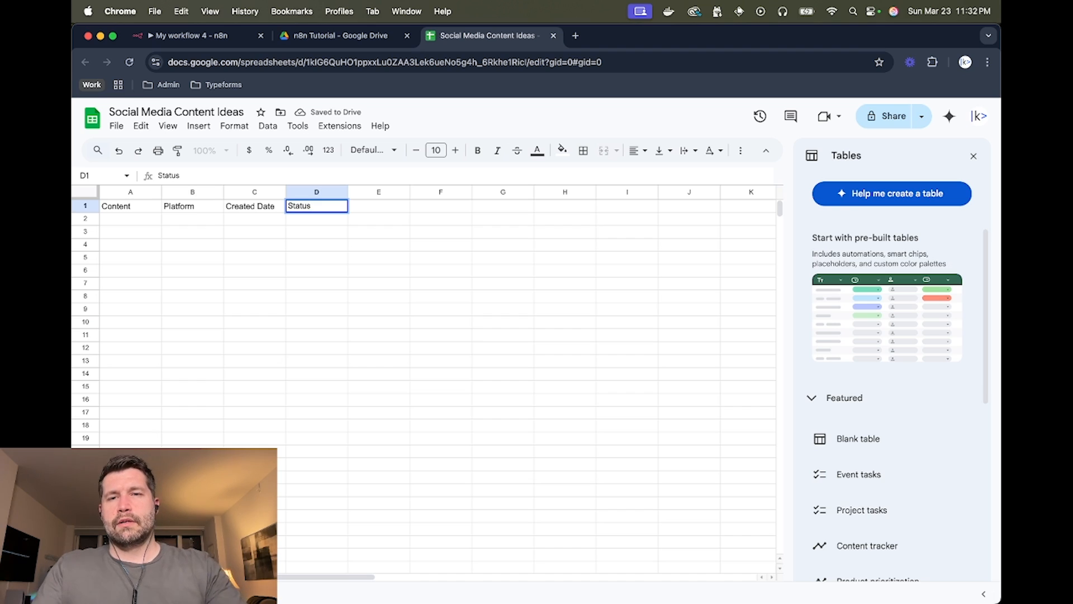
pyautogui.press('Return')
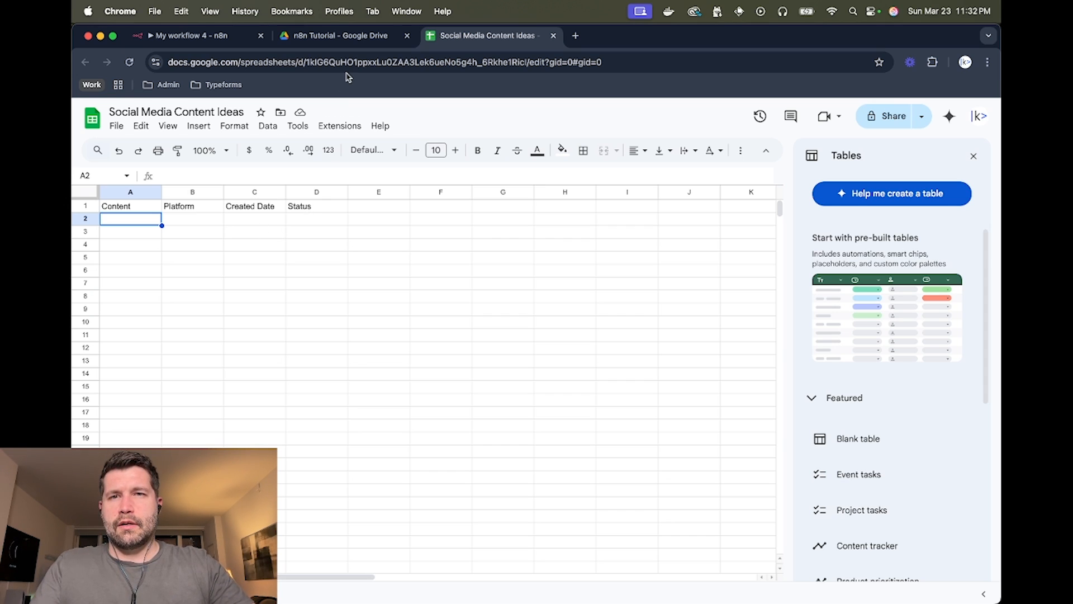
# - Add a Google Sheets 'Append row in sheet' node after Split Out
pyautogui.click(218, 38)
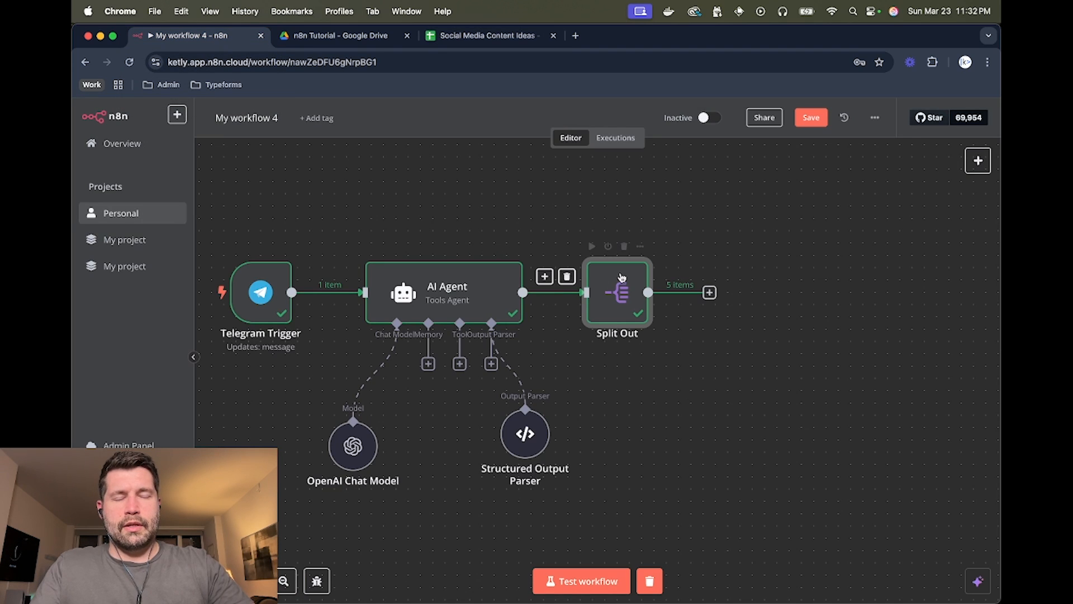
pyautogui.click(709, 292)
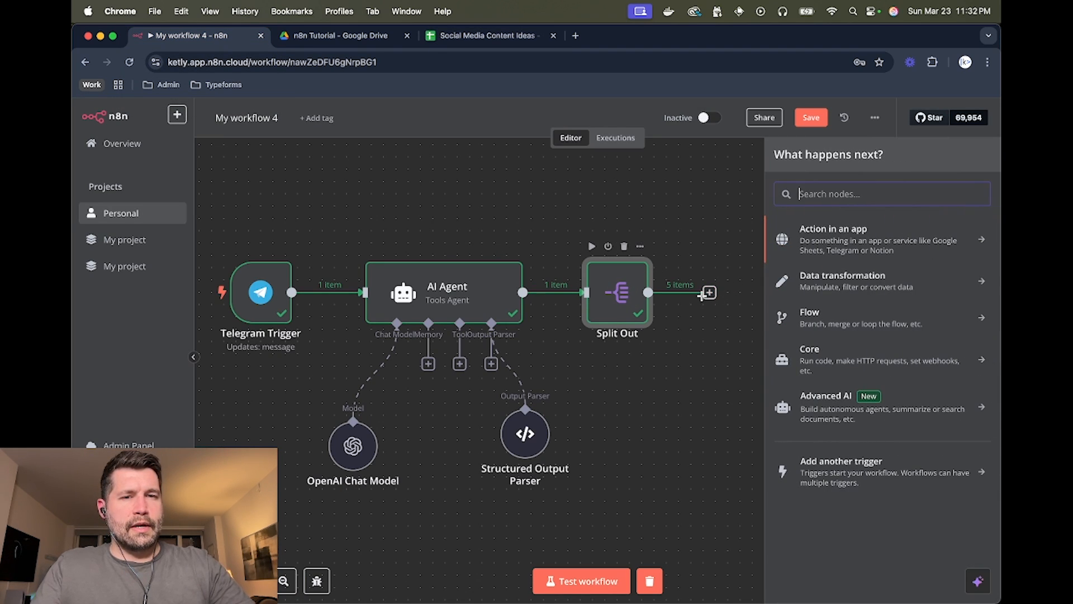
pyautogui.write('goo')
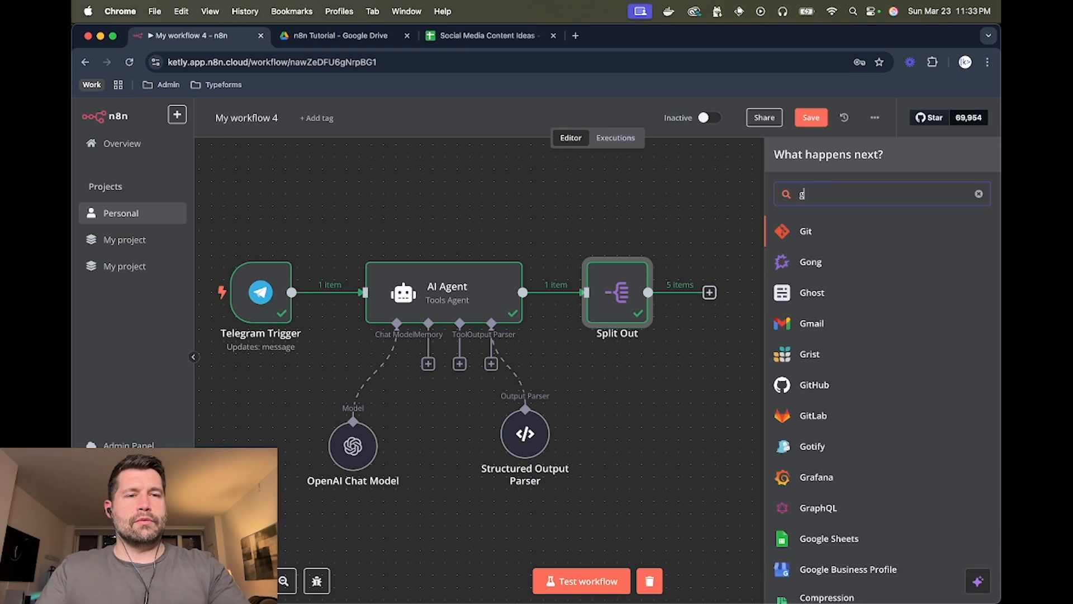
pyautogui.press('BackSpace')
pyautogui.press('BackSpace')
pyautogui.press('BackSpace')
pyautogui.write('sh')
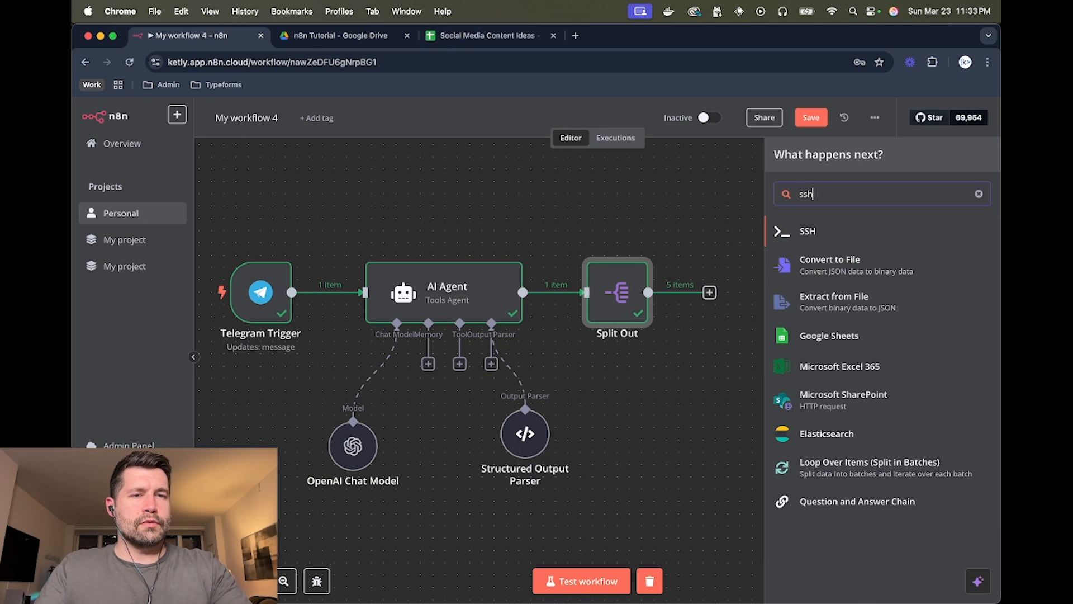
pyautogui.write('ee')
pyautogui.click(819, 230)
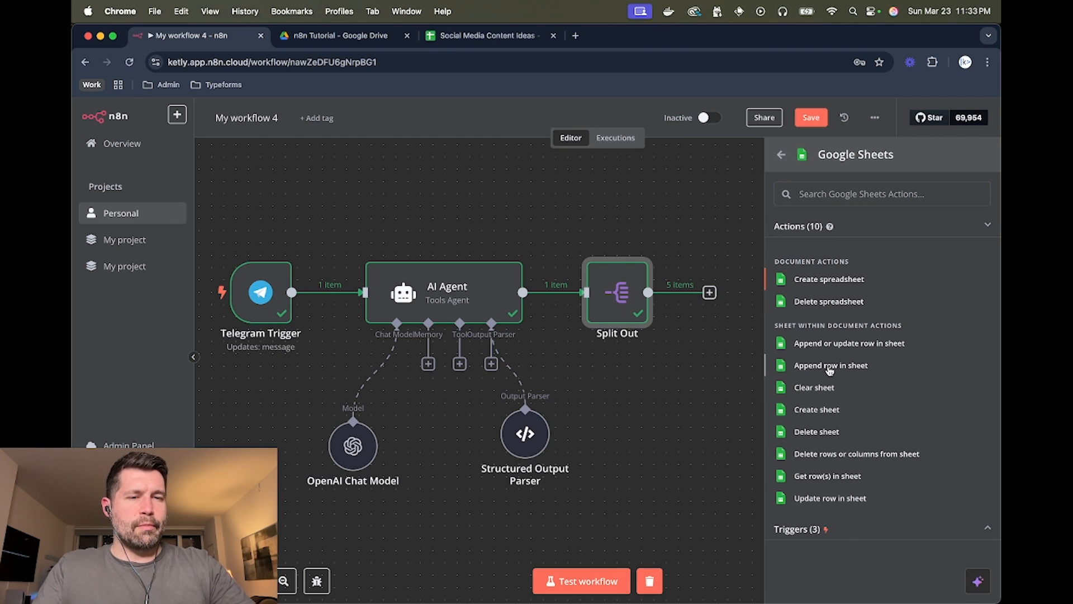
pyautogui.click(830, 366)
# - Target Sheet1 of the 'Social Media Content Ideas' document and review the column fields
pyautogui.click(527, 324)
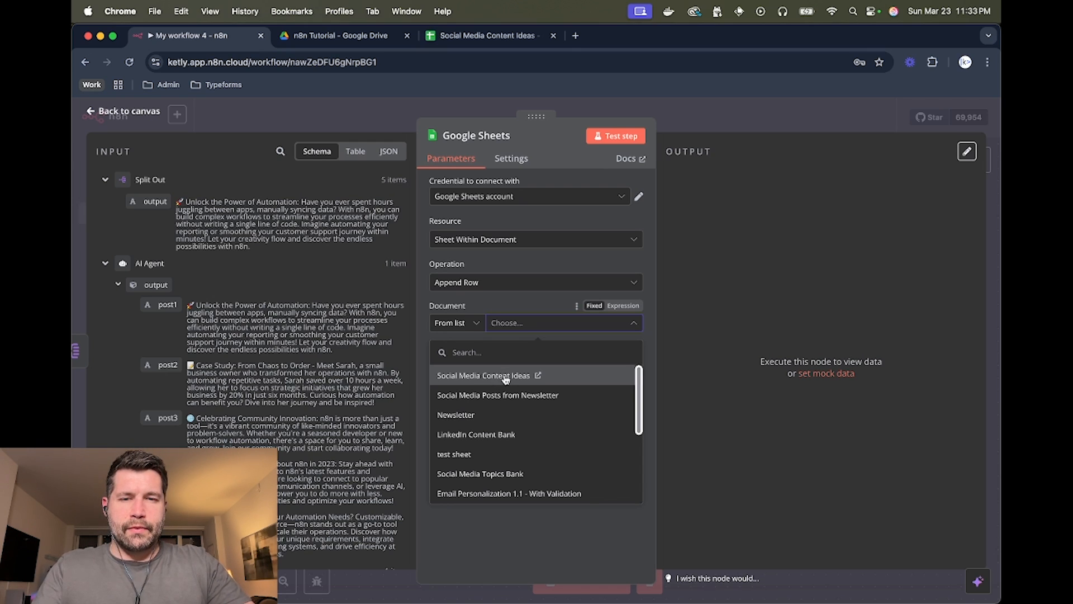
pyautogui.click(503, 379)
pyautogui.click(514, 368)
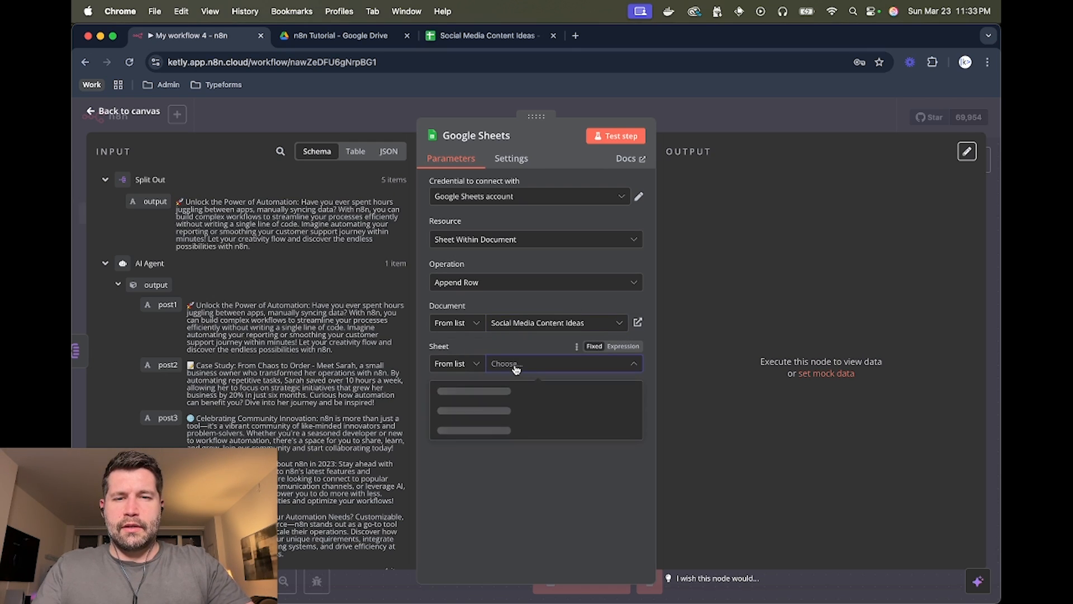
pyautogui.click(501, 391)
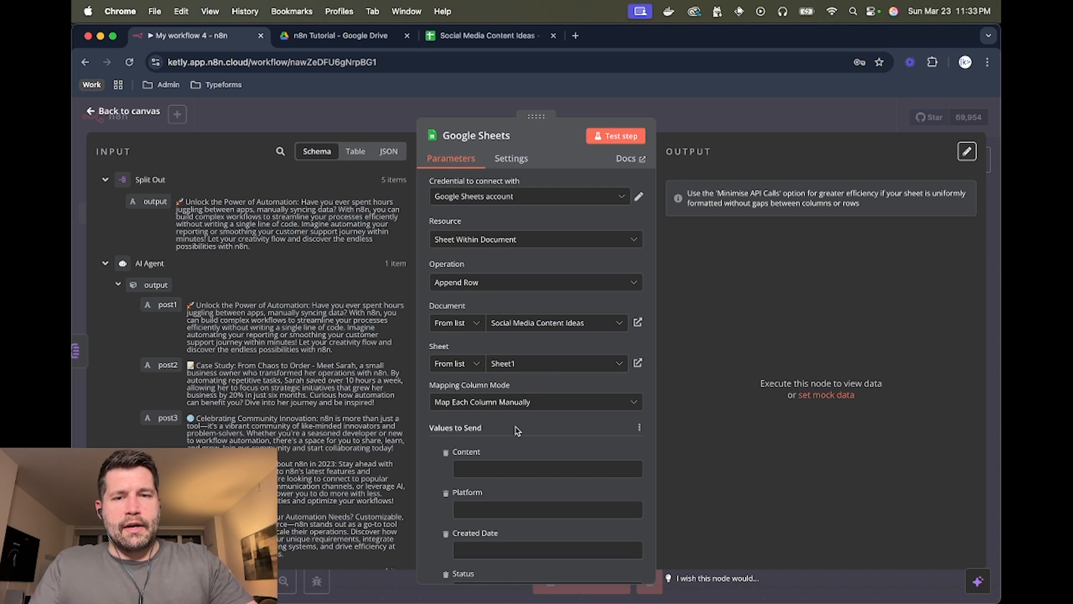
pyautogui.scroll(-3, 515, 425)
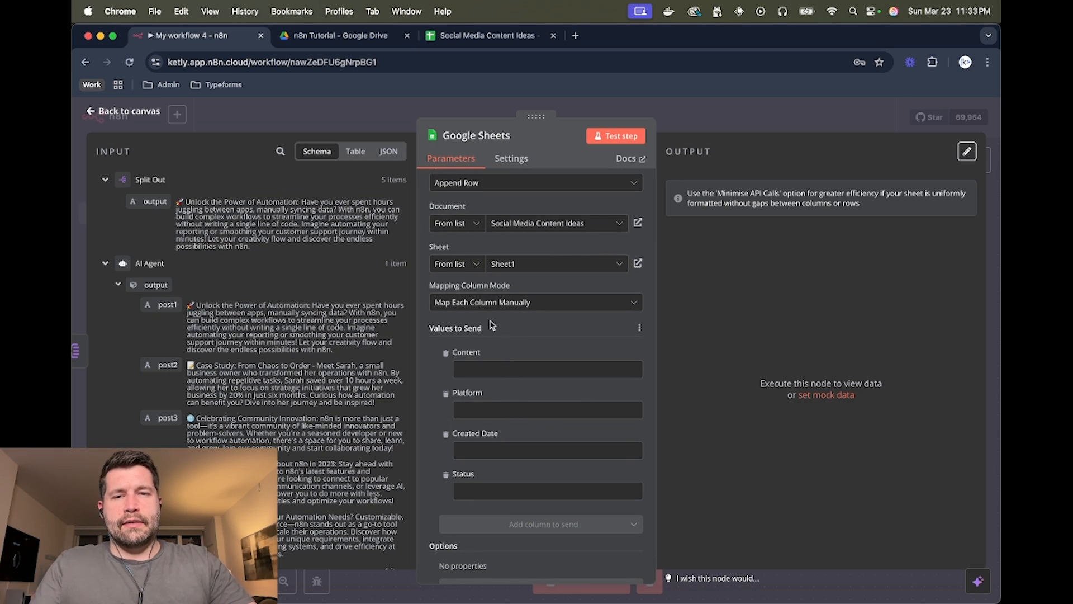
pyautogui.scroll(-1, 492, 325)
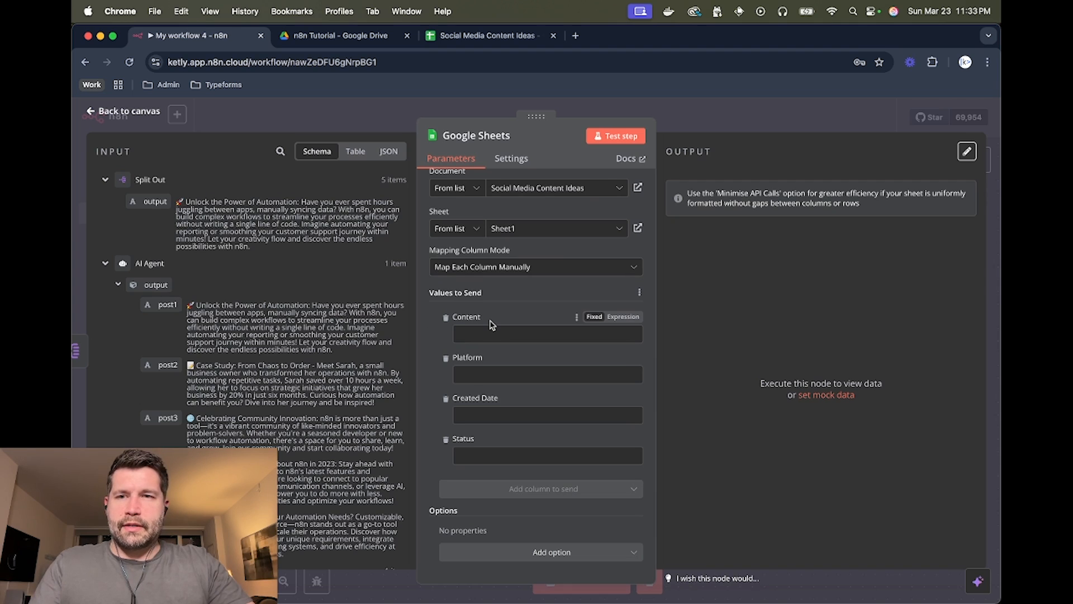
pyautogui.scroll(-2, 280, 256)
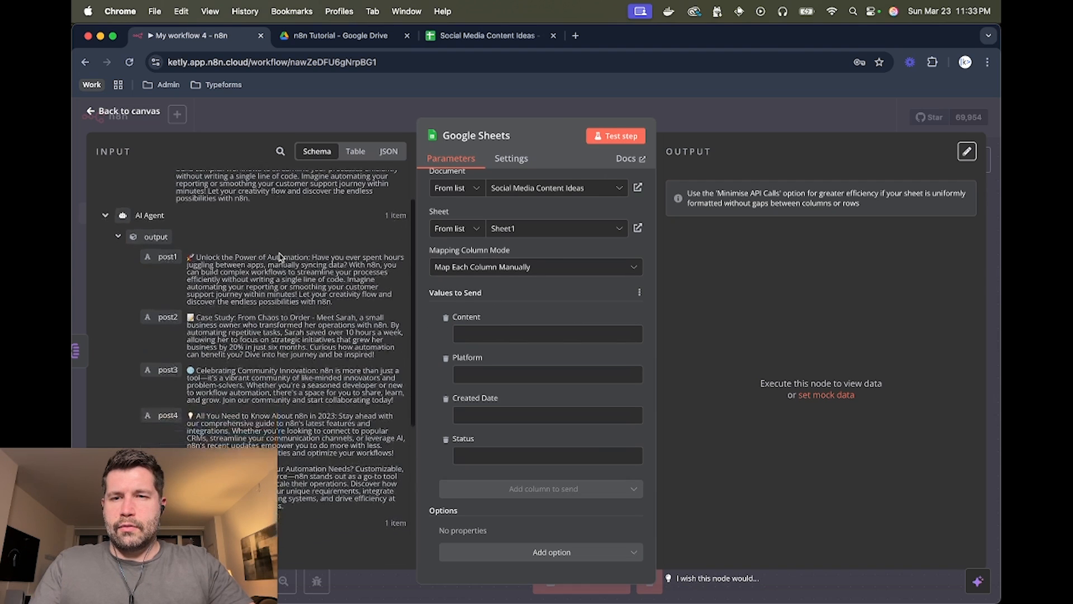
pyautogui.scroll(2, 280, 256)
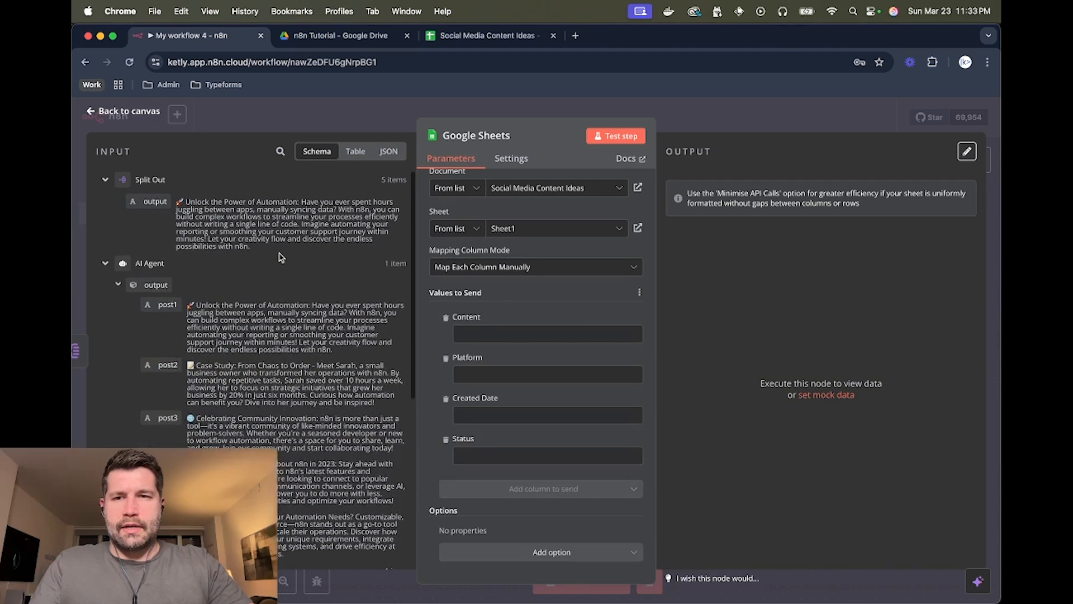
pyautogui.scroll(-2, 248, 261)
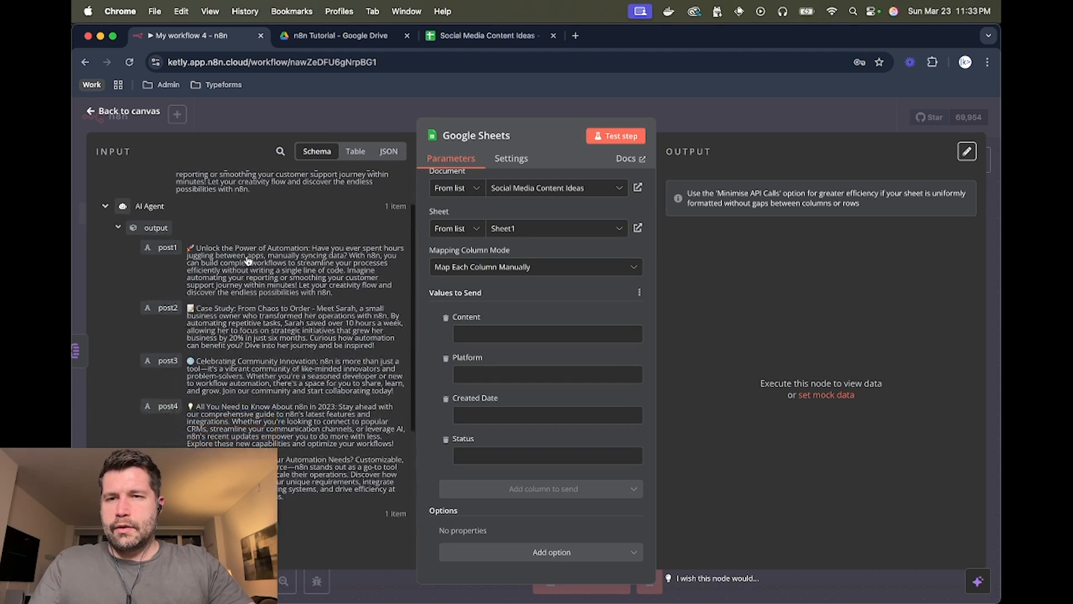
pyautogui.scroll(2, 223, 262)
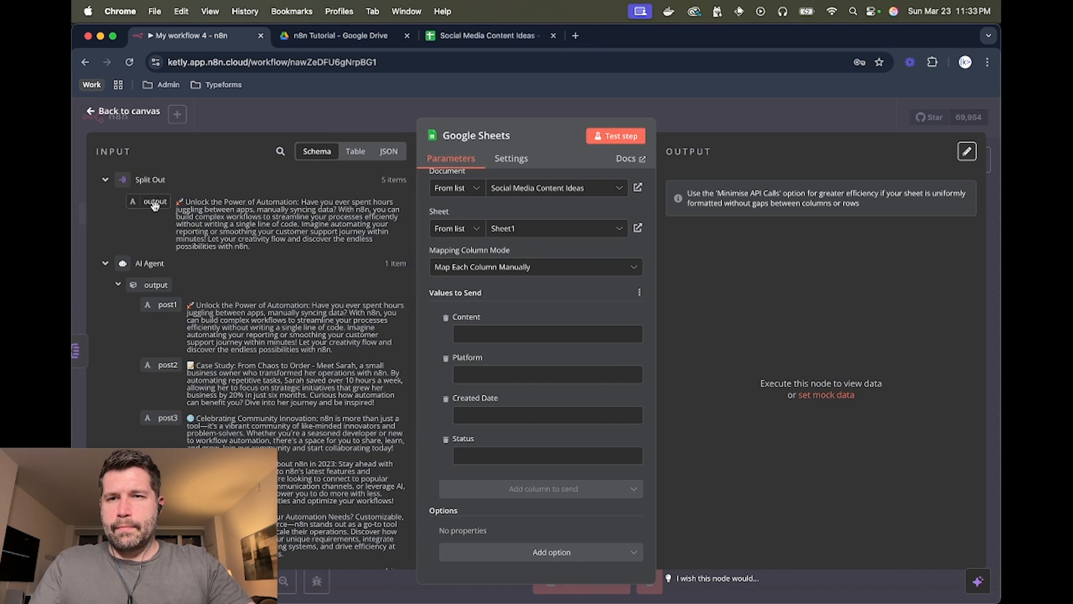
# - Map Content to the Split Out output and set Platform to LinkedIn
pyautogui.moveTo(165, 206); pyautogui.dragTo(473, 334)
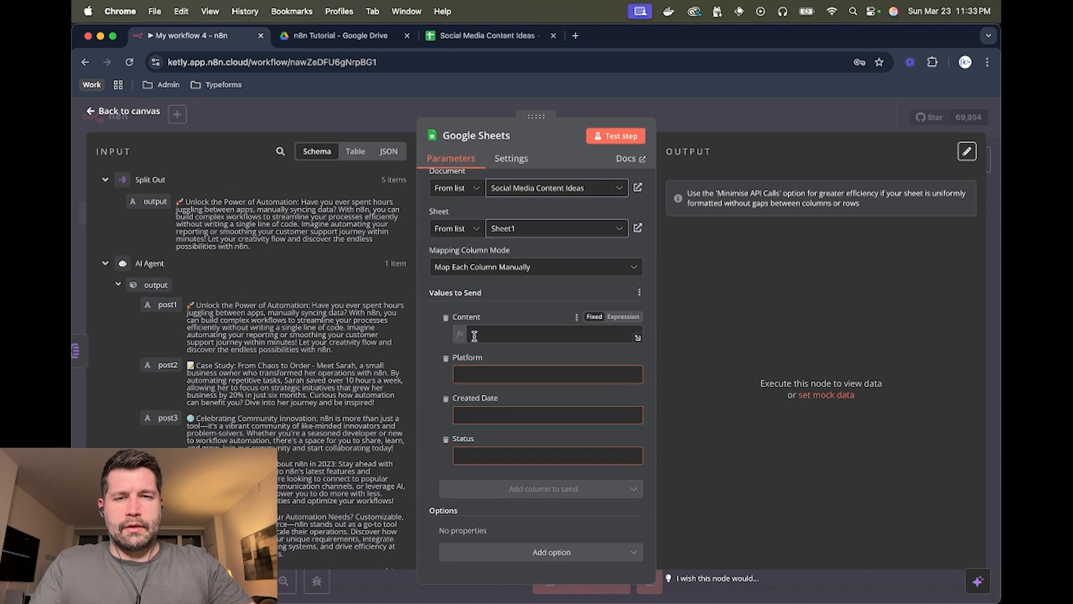
pyautogui.click(428, 332)
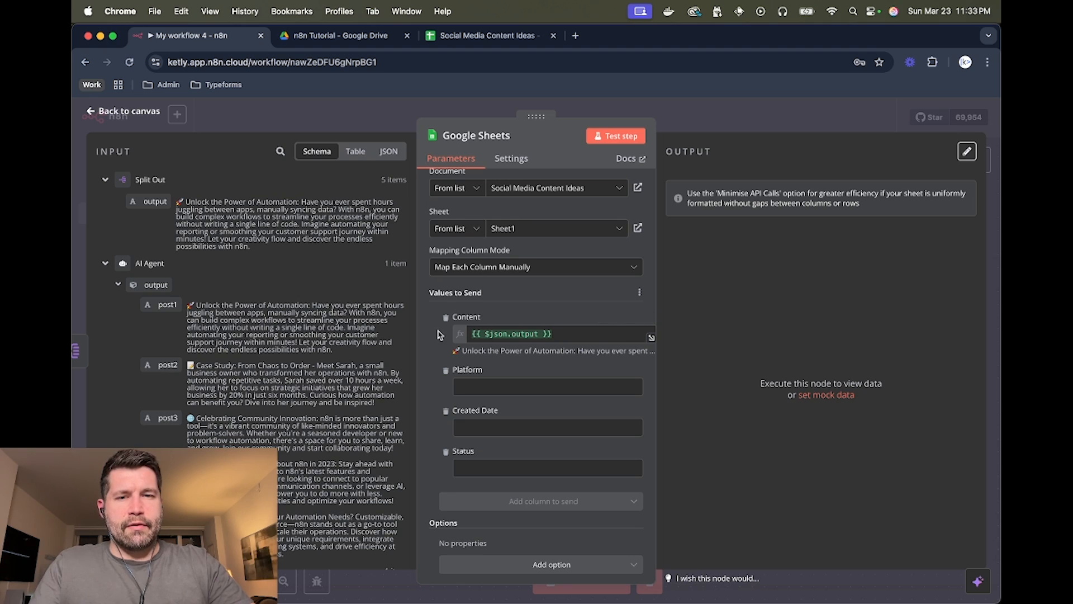
pyautogui.scroll(-1, 439, 334)
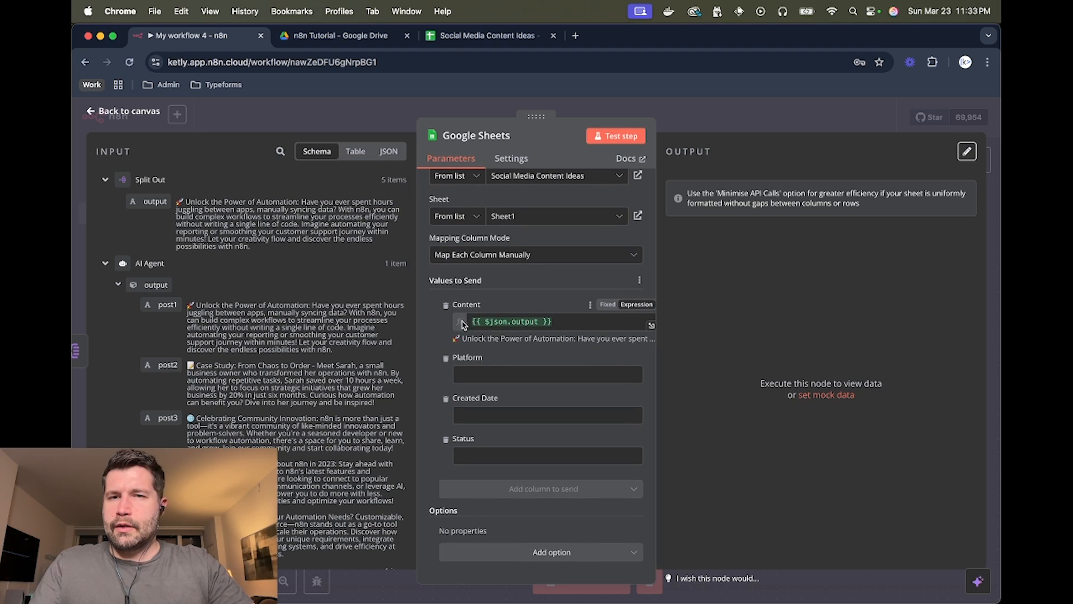
pyautogui.scroll(-5, 298, 307)
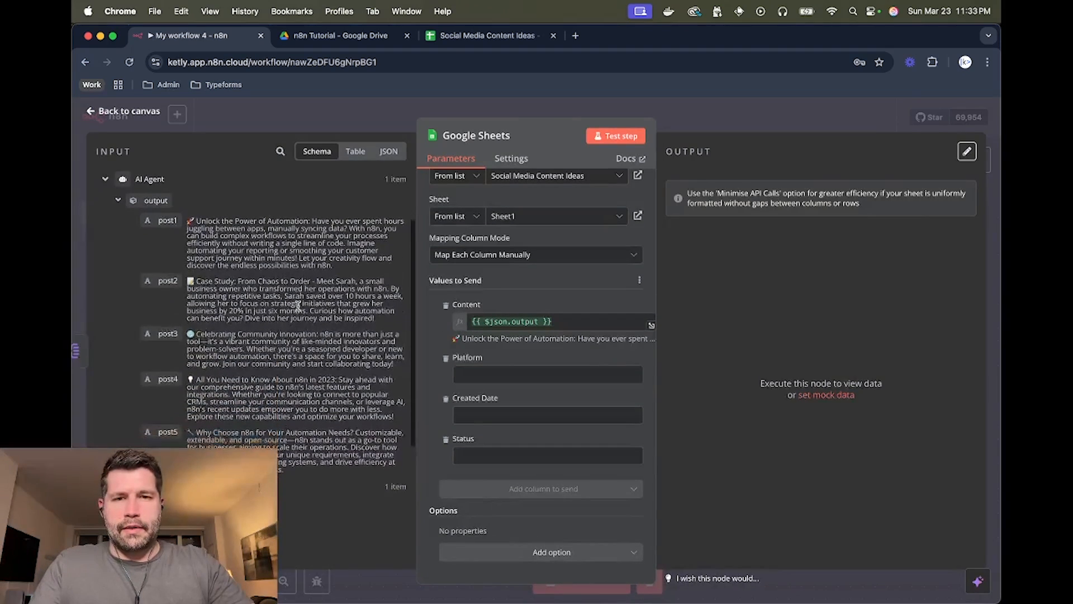
pyautogui.scroll(-3, 296, 313)
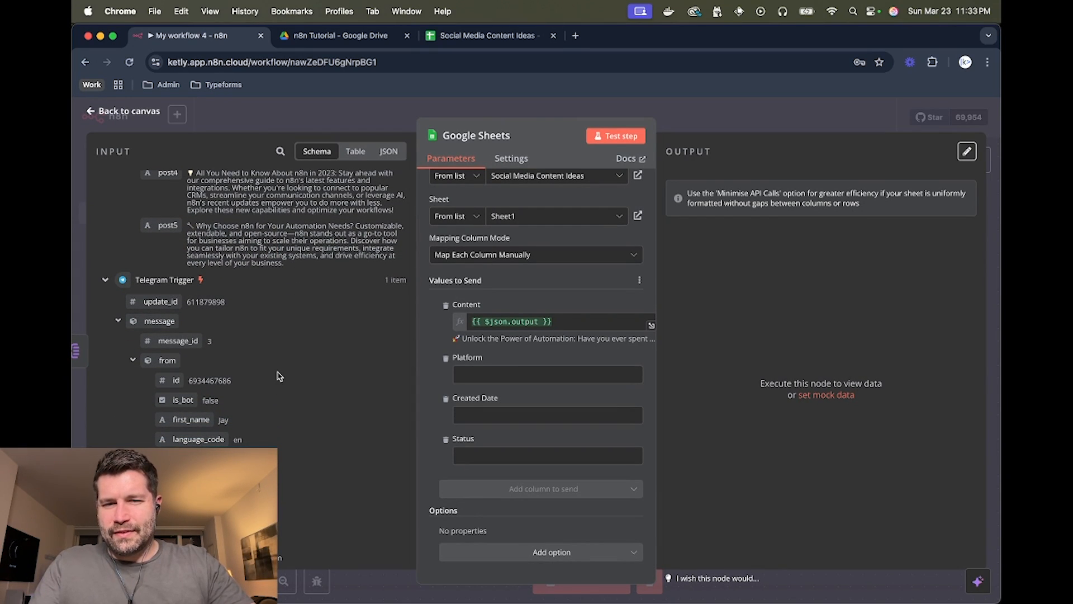
pyautogui.click(485, 374)
pyautogui.write('Lin')
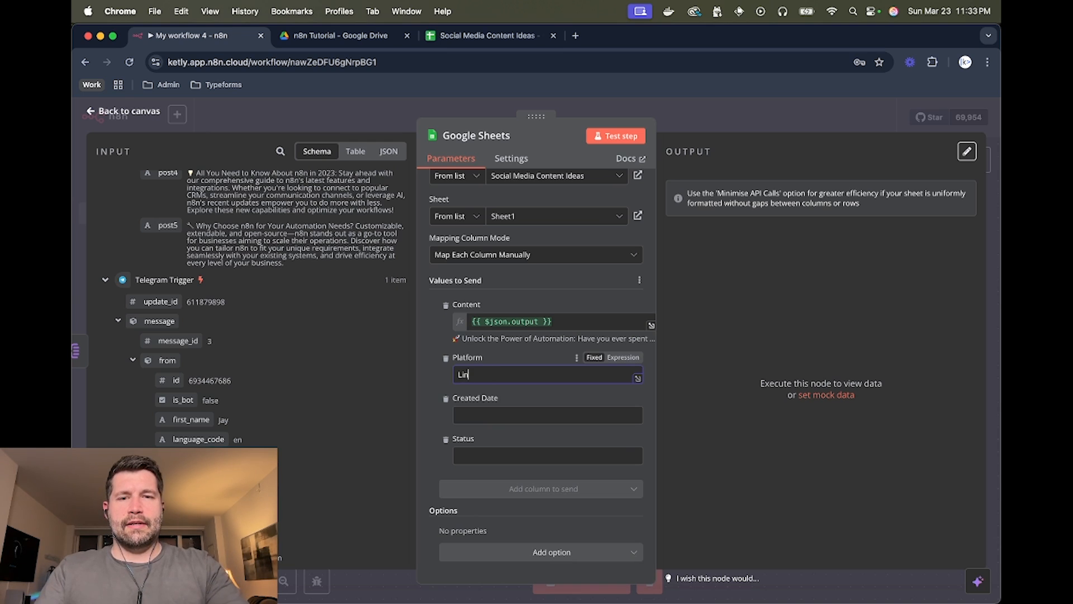
pyautogui.write('ked')
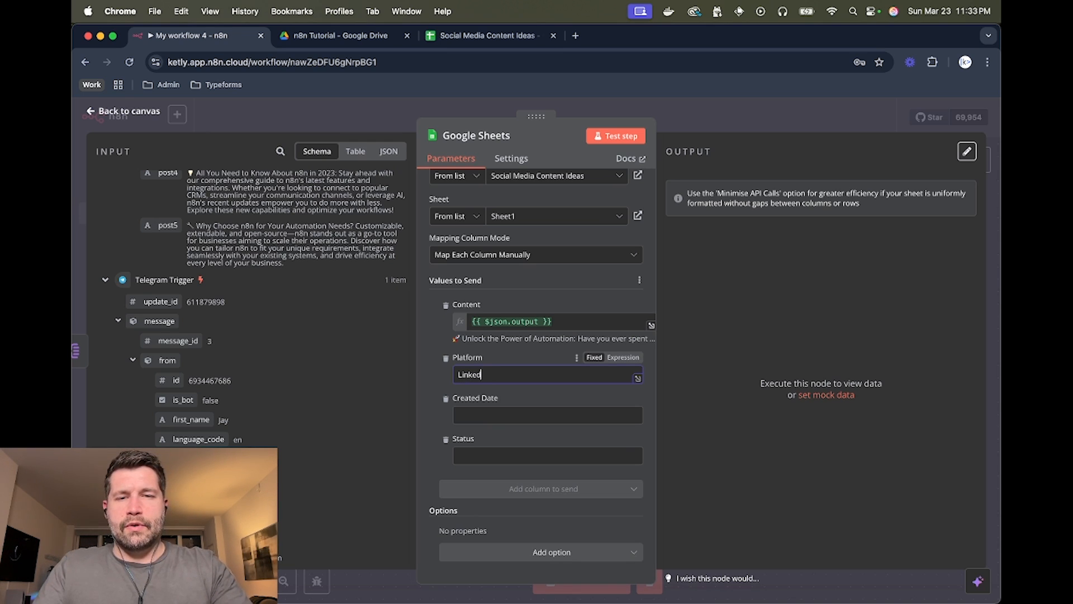
pyautogui.write('In')
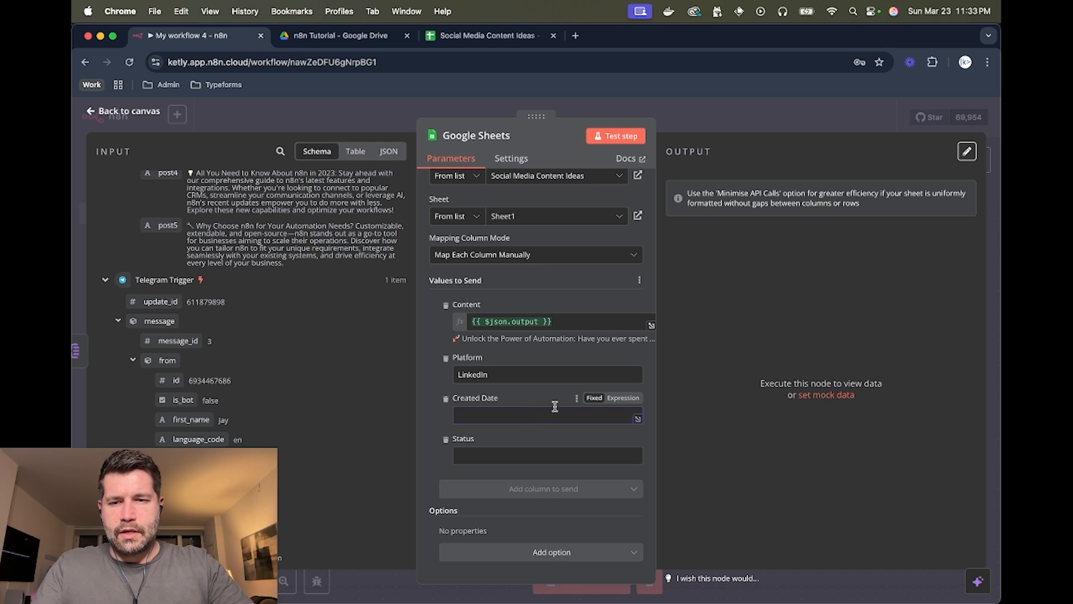
# - Set Created Date to {{ DateTime.now() }} and start typing Ready for Review into Status
pyautogui.click(622, 399)
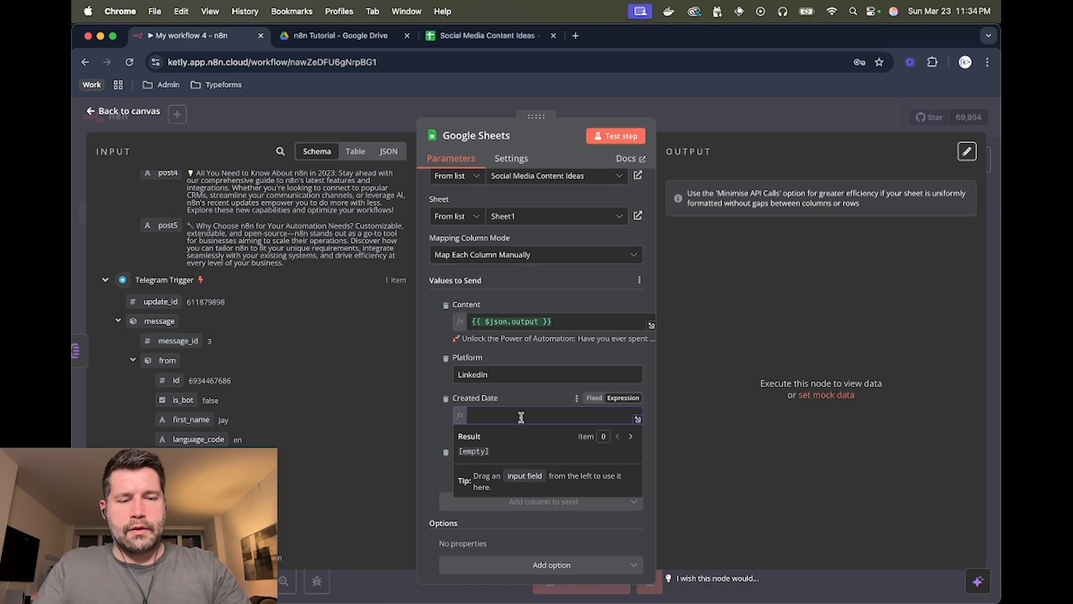
pyautogui.write('{{')
pyautogui.write('D')
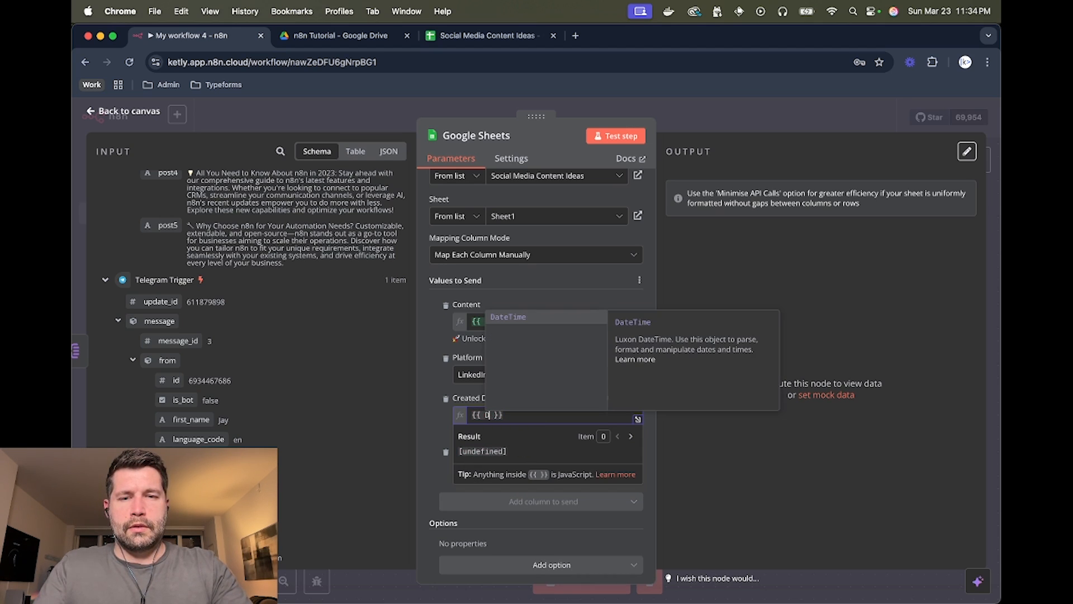
pyautogui.write('at')
pyautogui.press('Return')
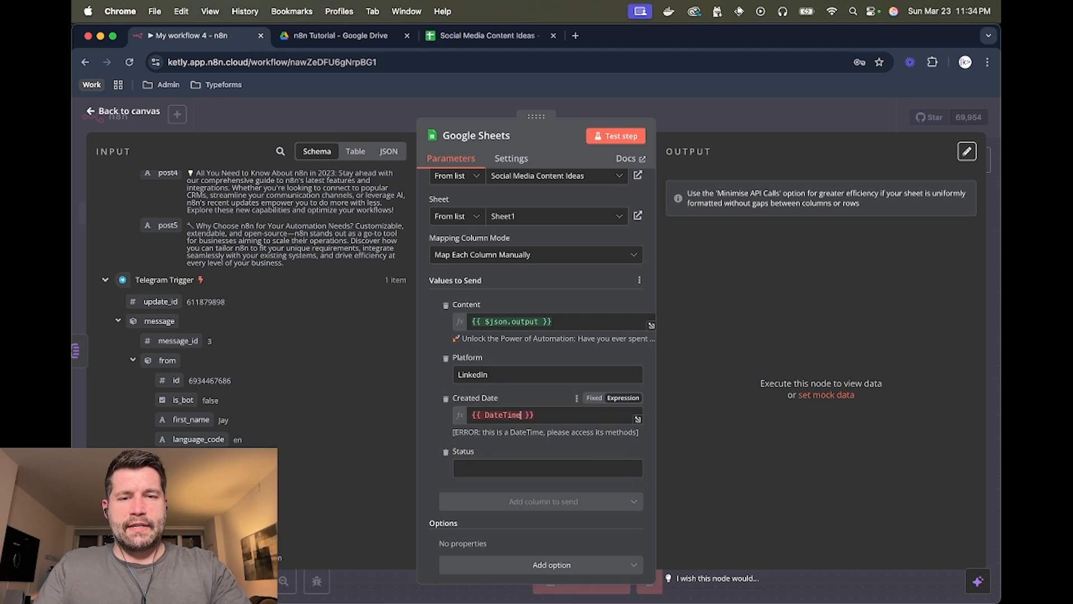
pyautogui.write('.no')
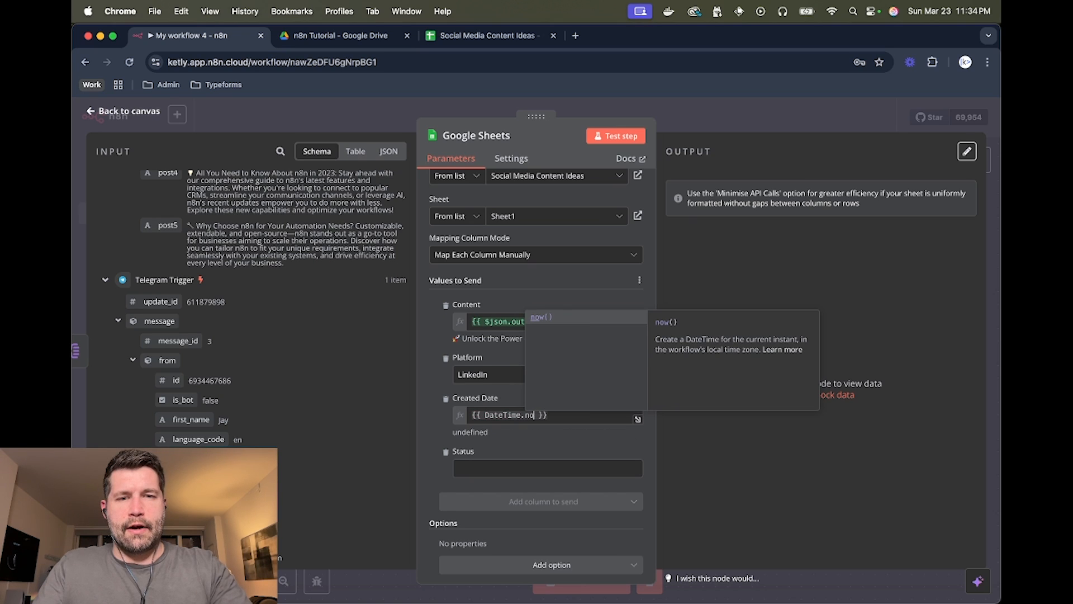
pyautogui.press('Return')
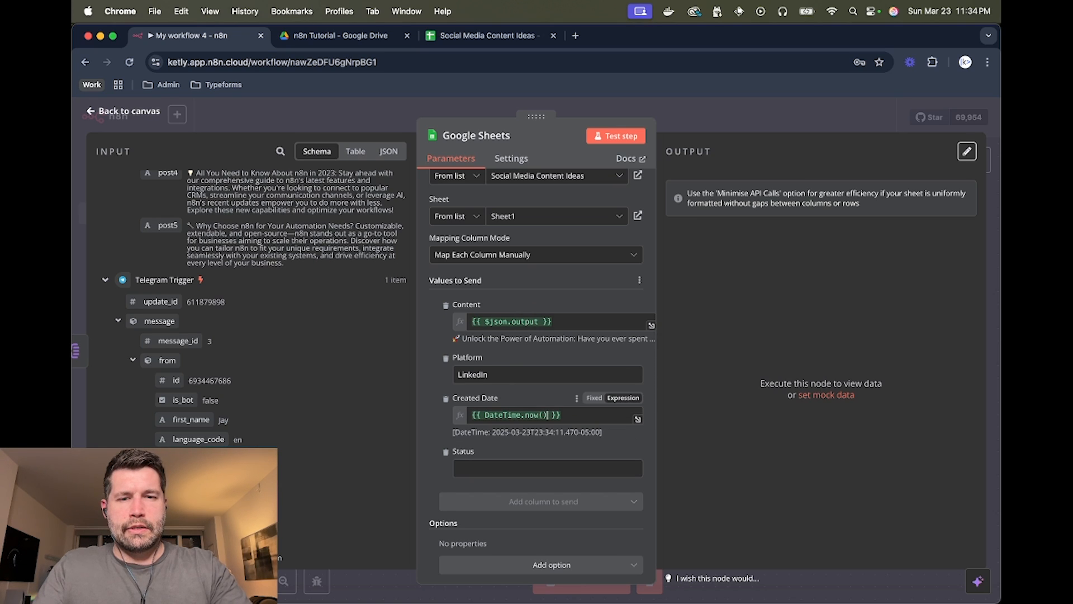
pyautogui.press('Return')
pyautogui.press('BackSpace')
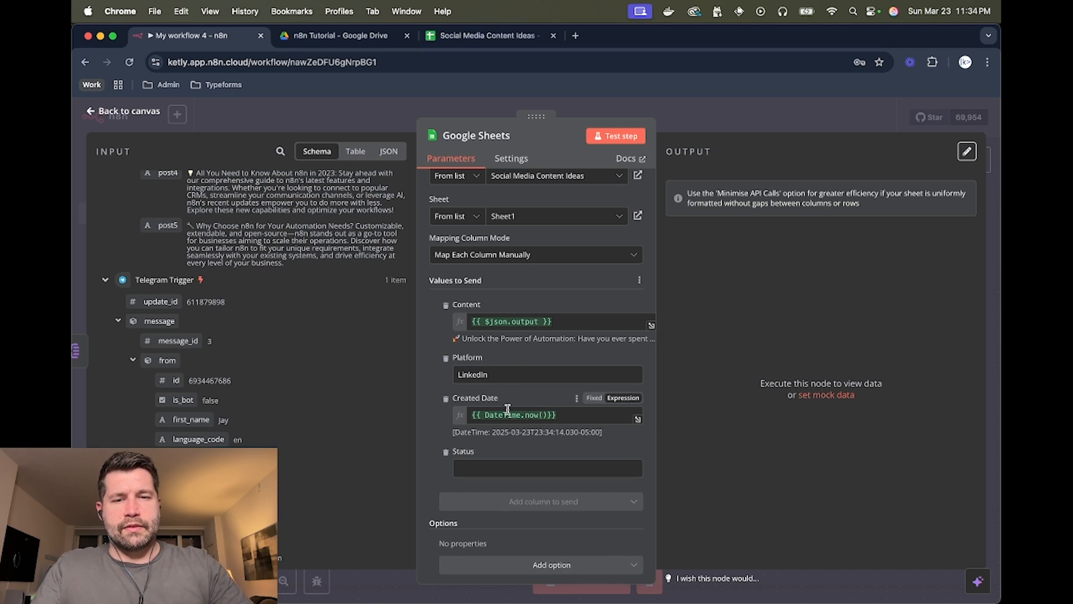
pyautogui.scroll(-1, 529, 399)
pyautogui.click(497, 457)
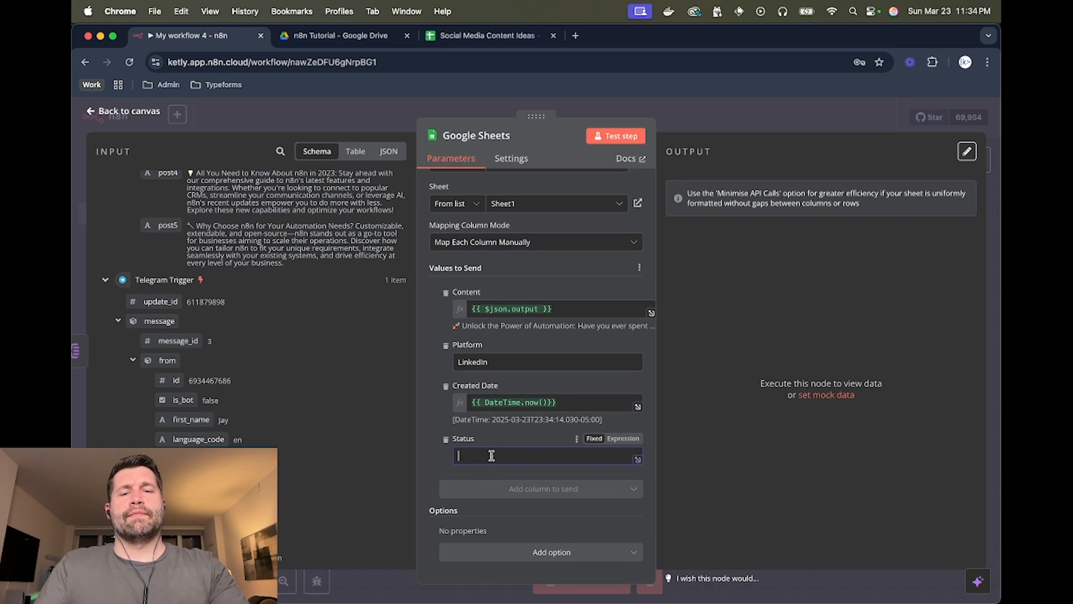
pyautogui.write('Rea')
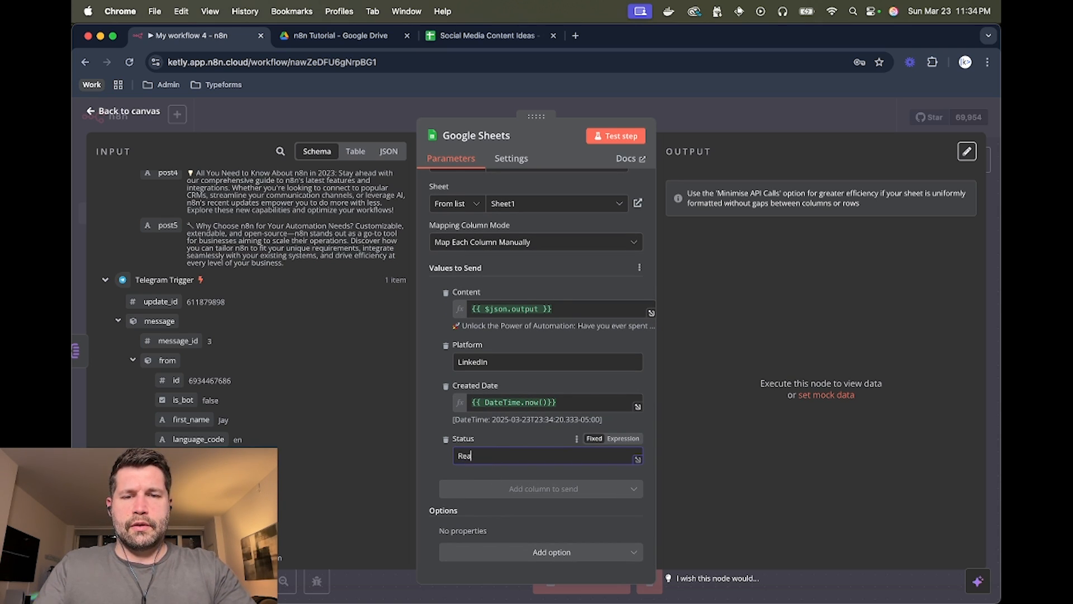
pyautogui.write('dy for Revi3w')
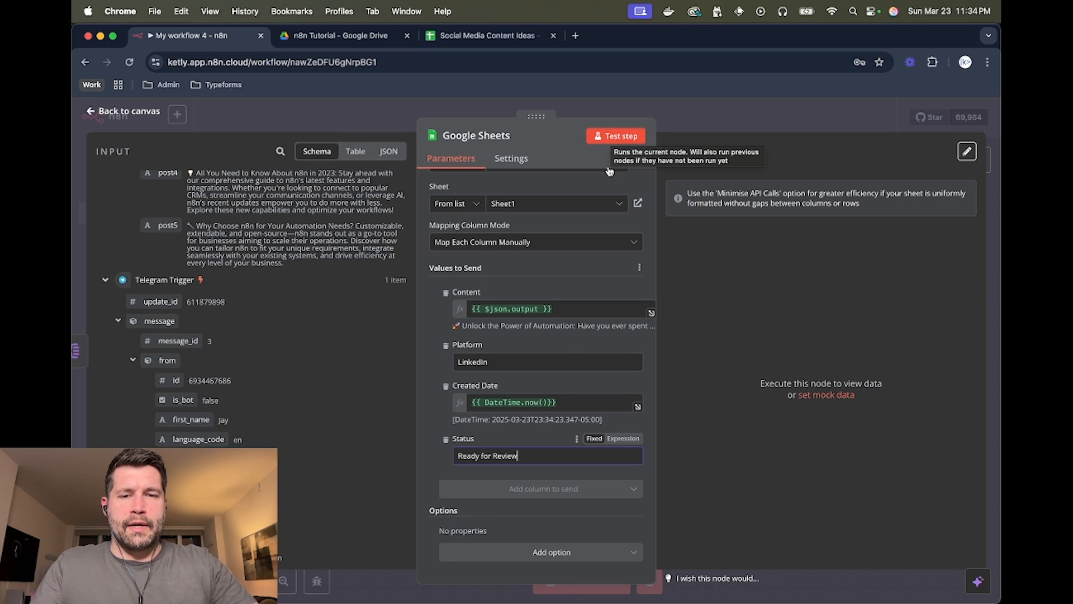
# - Test the Google Sheets node and check the five appended LinkedIn rows in the output
pyautogui.click(610, 137)
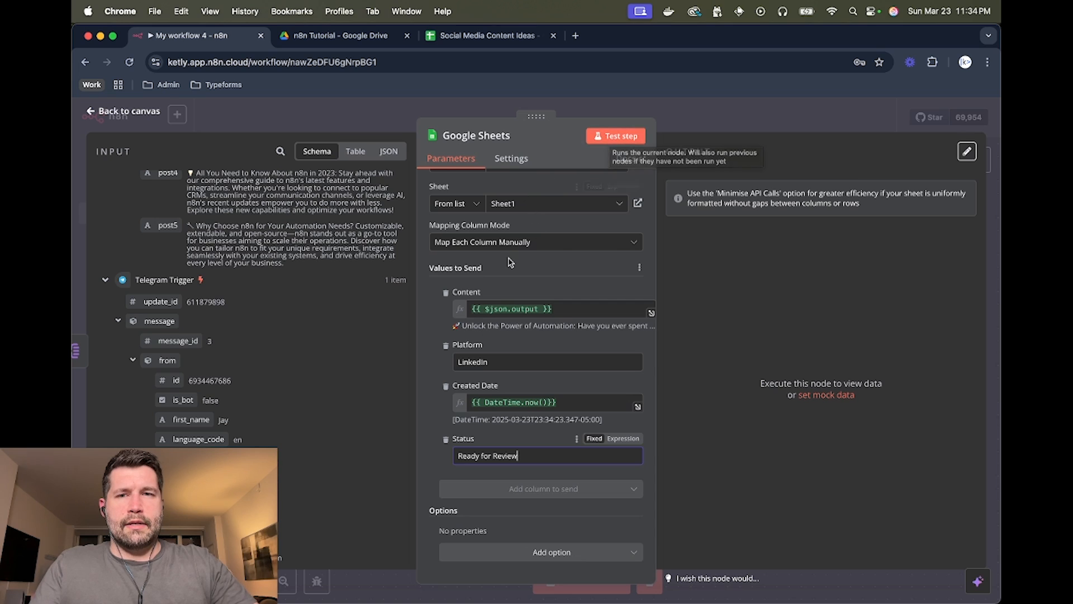
pyautogui.click(609, 138)
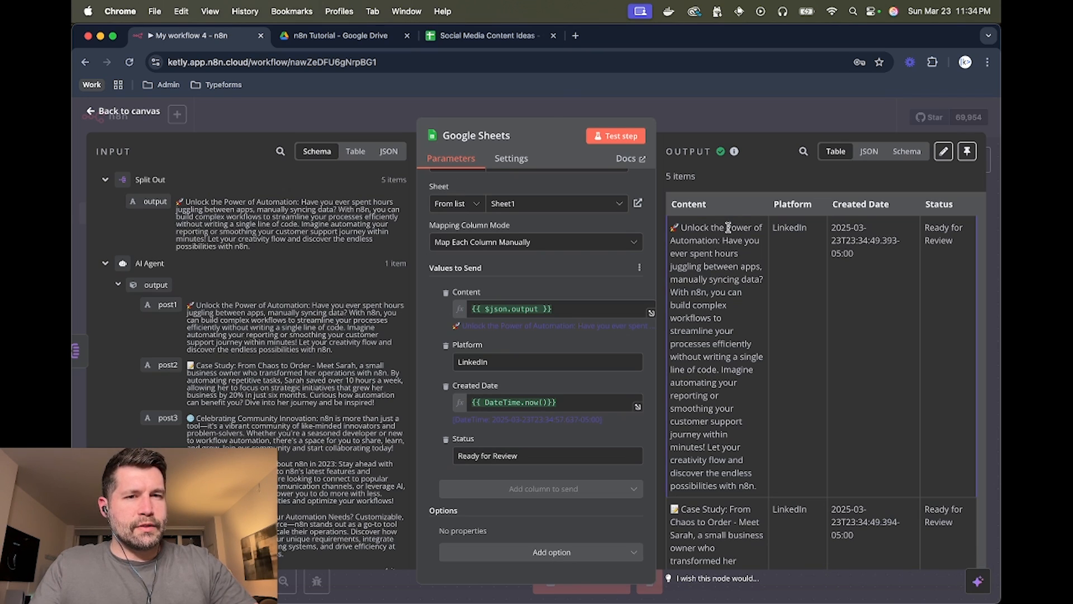
pyautogui.scroll(-6, 729, 235)
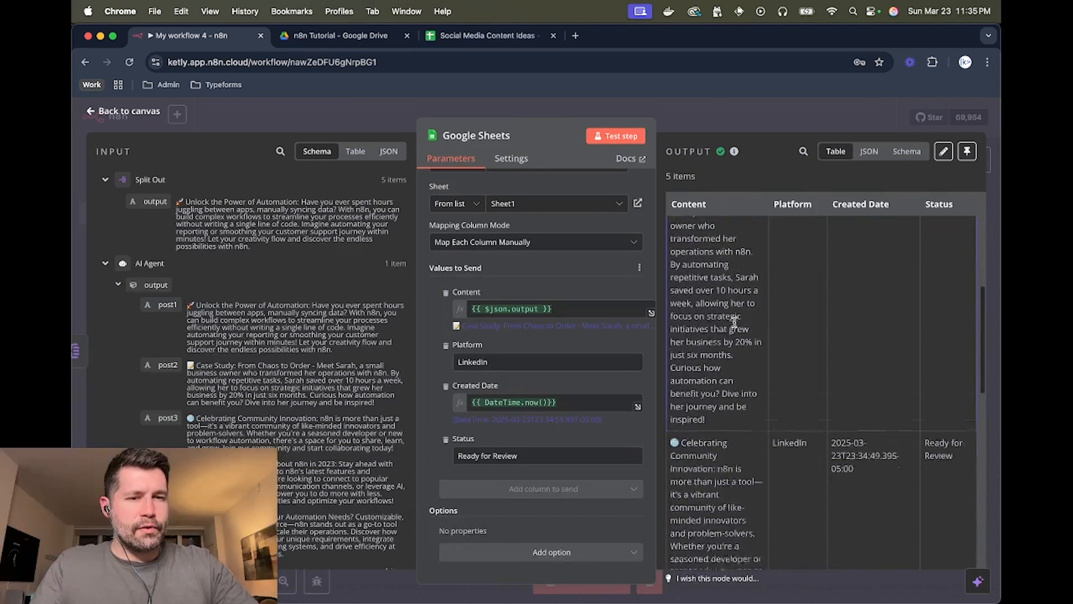
pyautogui.scroll(-10, 734, 322)
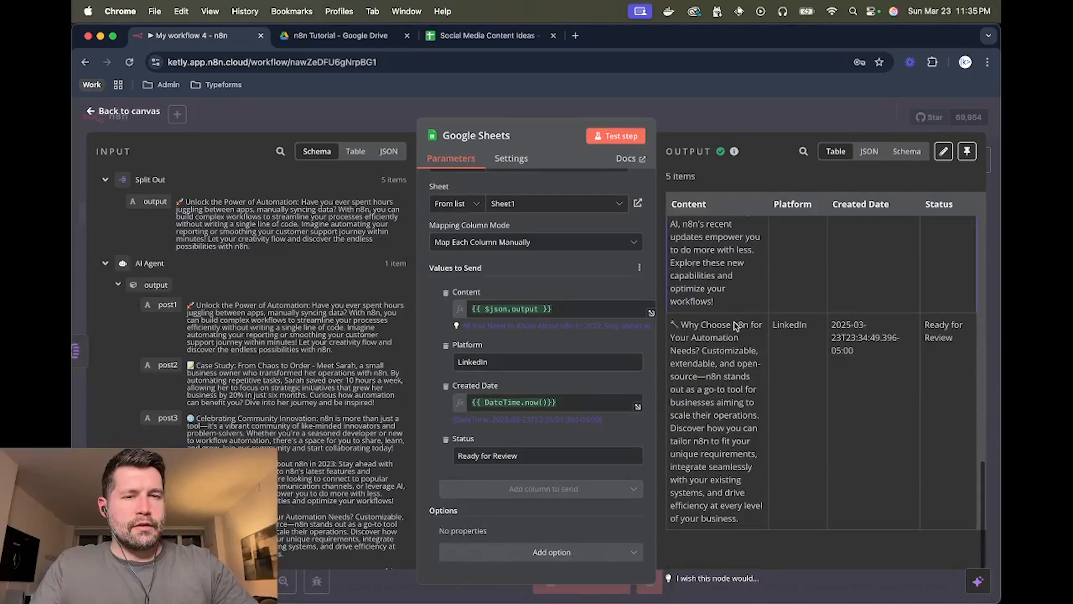
# - In the Social Media Content Ideas sheet, resize columns A and D and auto-fit column C for full timestamps
pyautogui.click(474, 35)
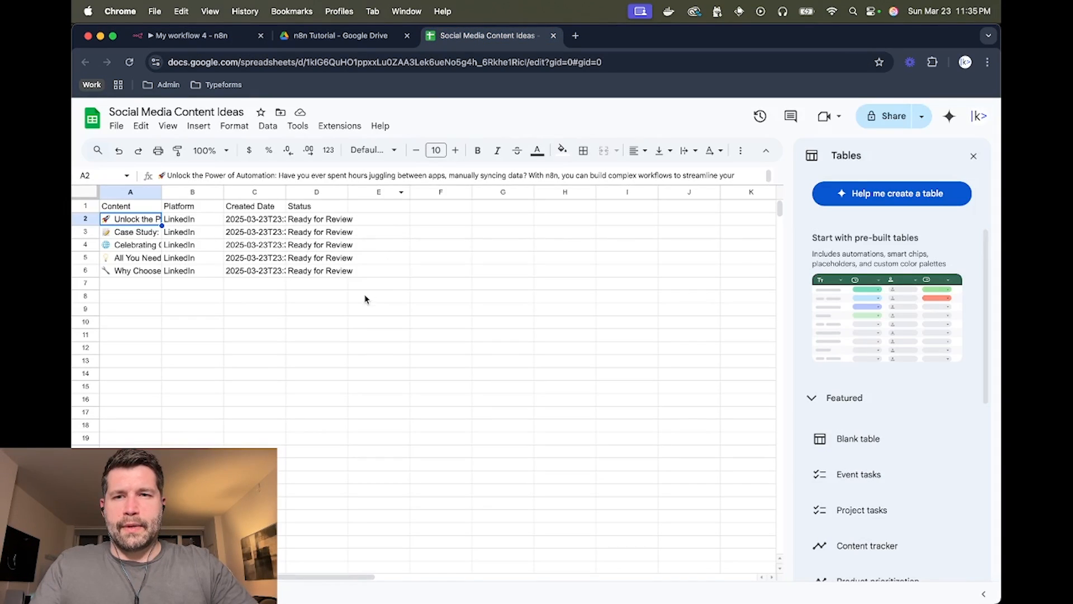
pyautogui.doubleClick(162, 192)
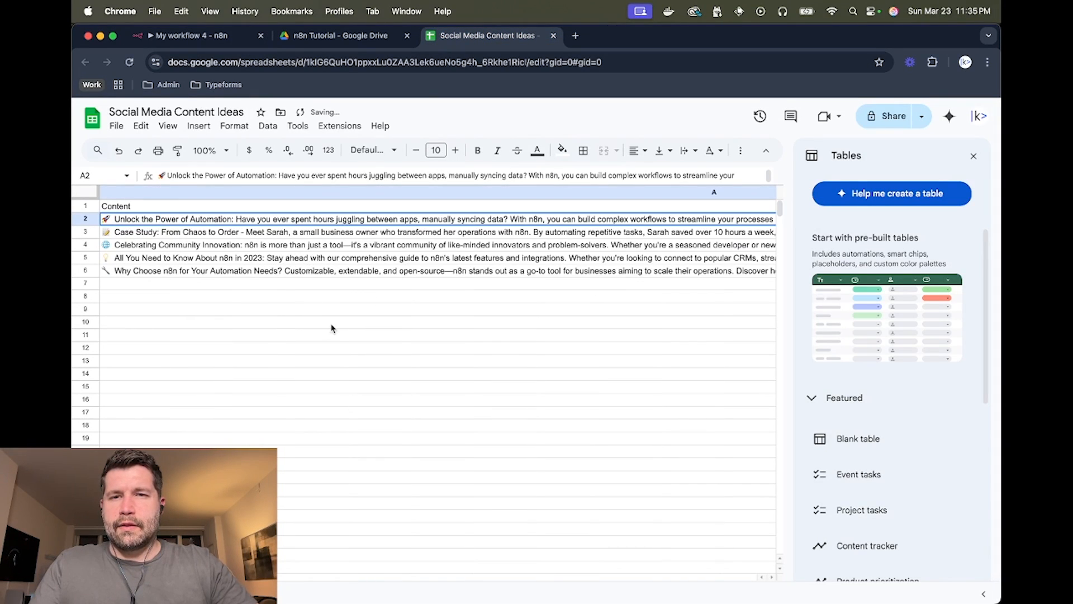
pyautogui.hscroll(15, 324, 246)
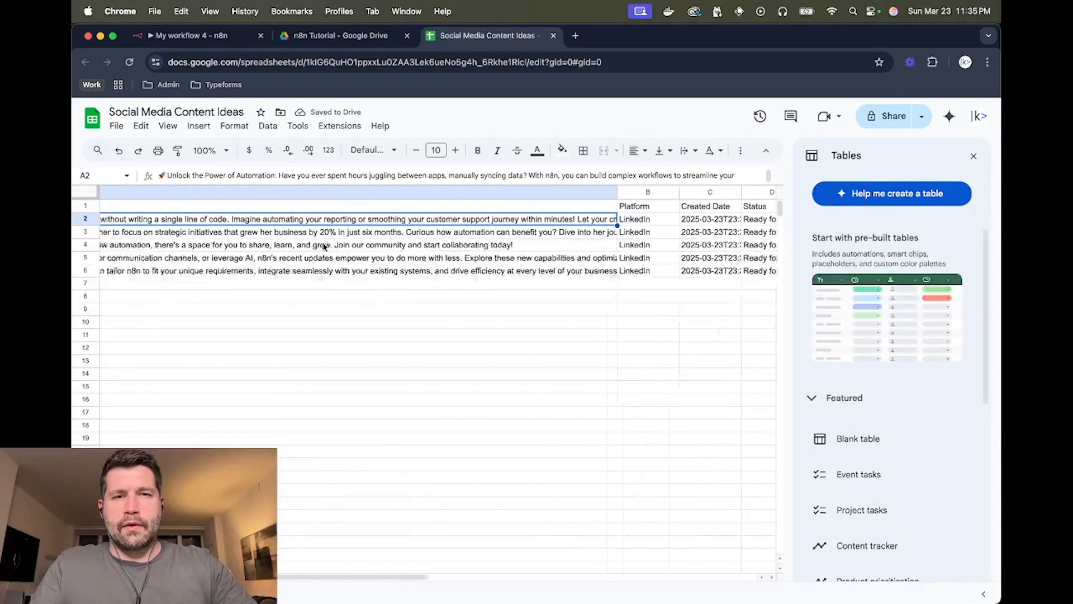
pyautogui.moveTo(525, 191); pyautogui.dragTo(187, 193)
pyautogui.hscroll(-6, 227, 240)
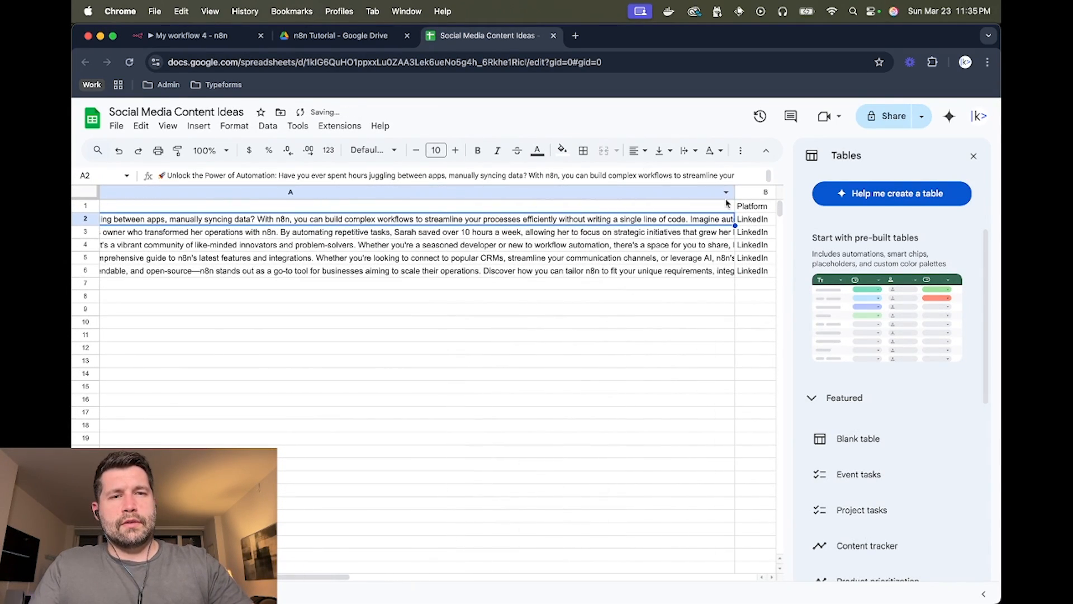
pyautogui.moveTo(735, 191); pyautogui.dragTo(383, 192)
pyautogui.scroll(-1, 314, 282)
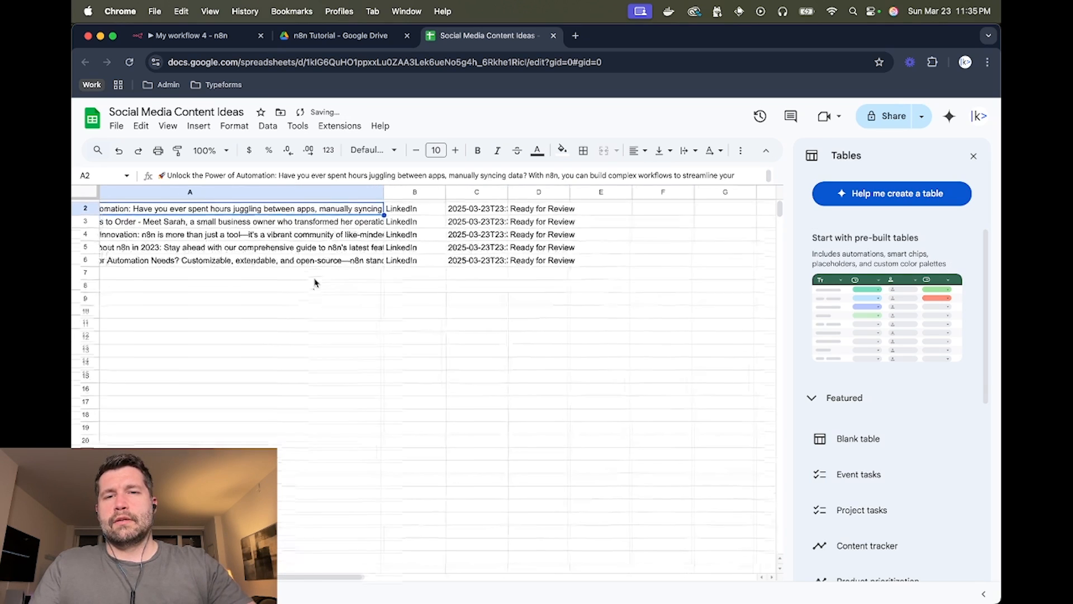
pyautogui.scroll(1, 314, 282)
pyautogui.hscroll(-2, 314, 282)
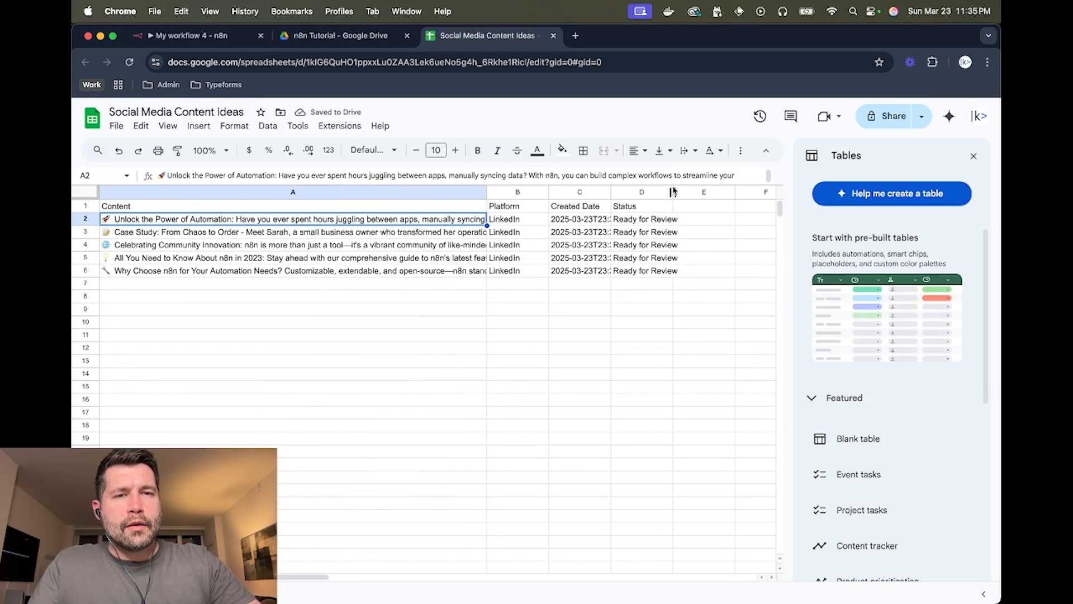
pyautogui.moveTo(673, 192); pyautogui.dragTo(681, 192)
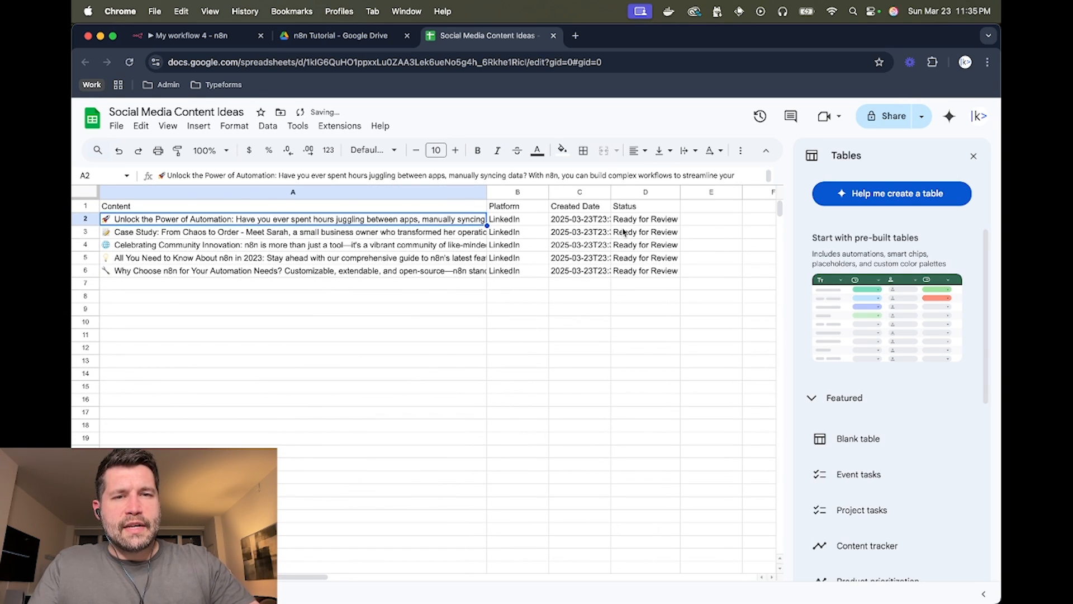
pyautogui.doubleClick(611, 191)
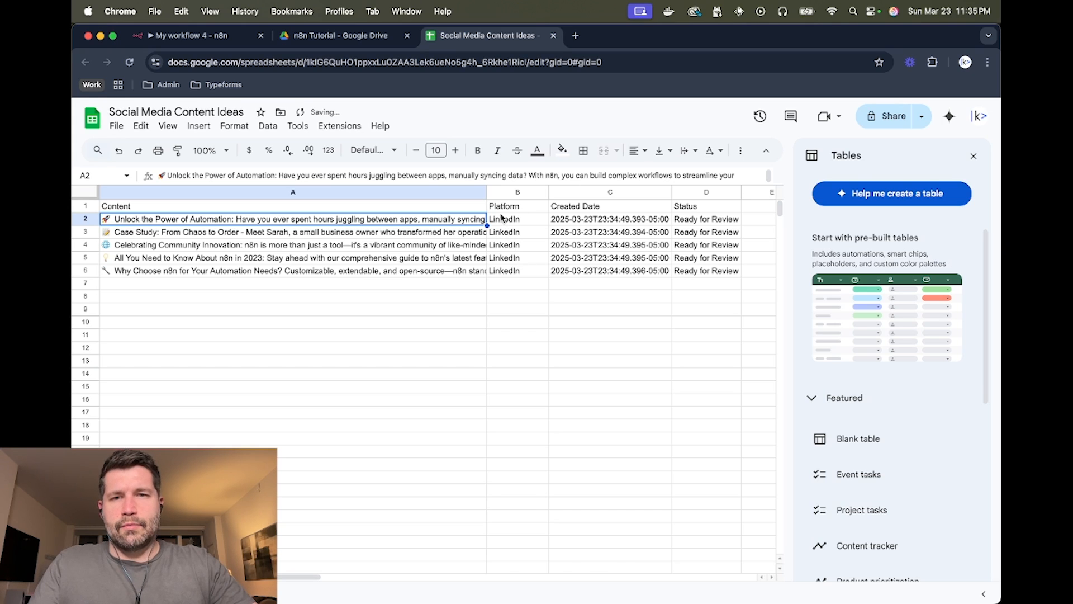
# - Make header row 1 bold with a grey fill
pyautogui.click(92, 206)
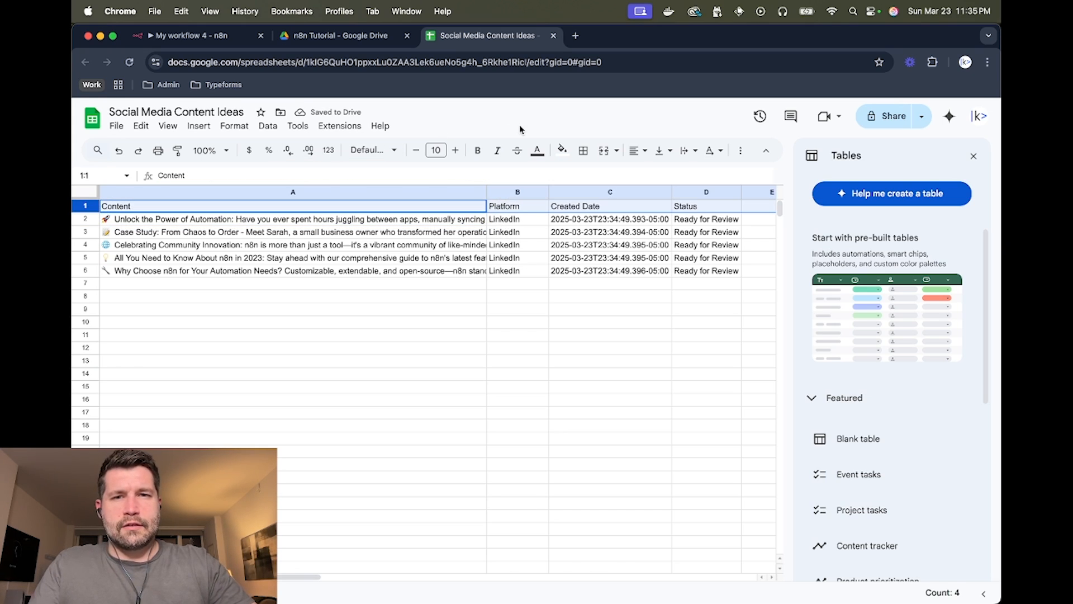
pyautogui.click(478, 150)
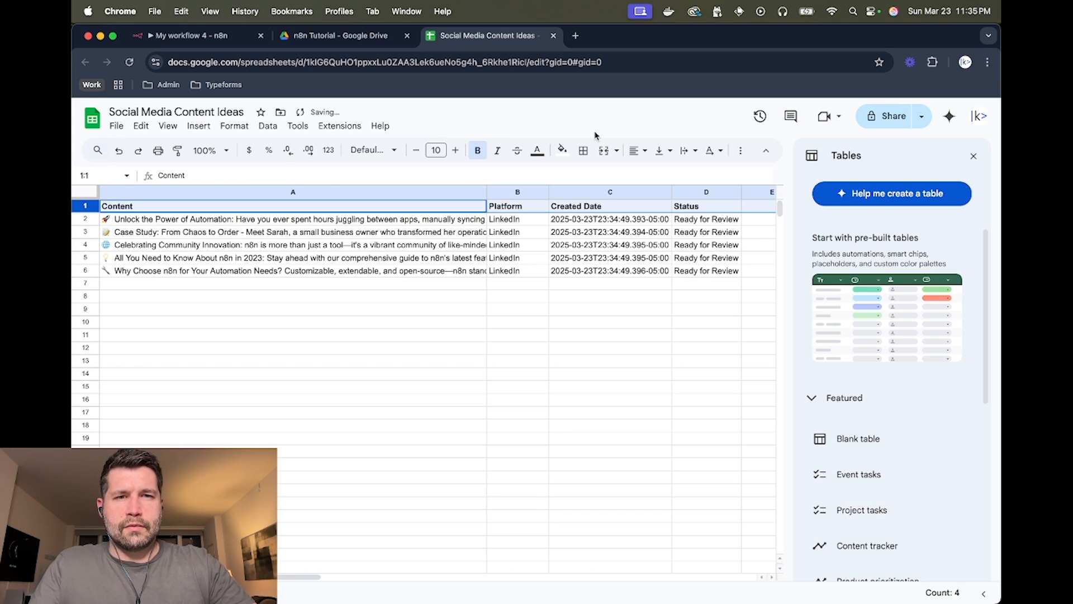
pyautogui.click(562, 151)
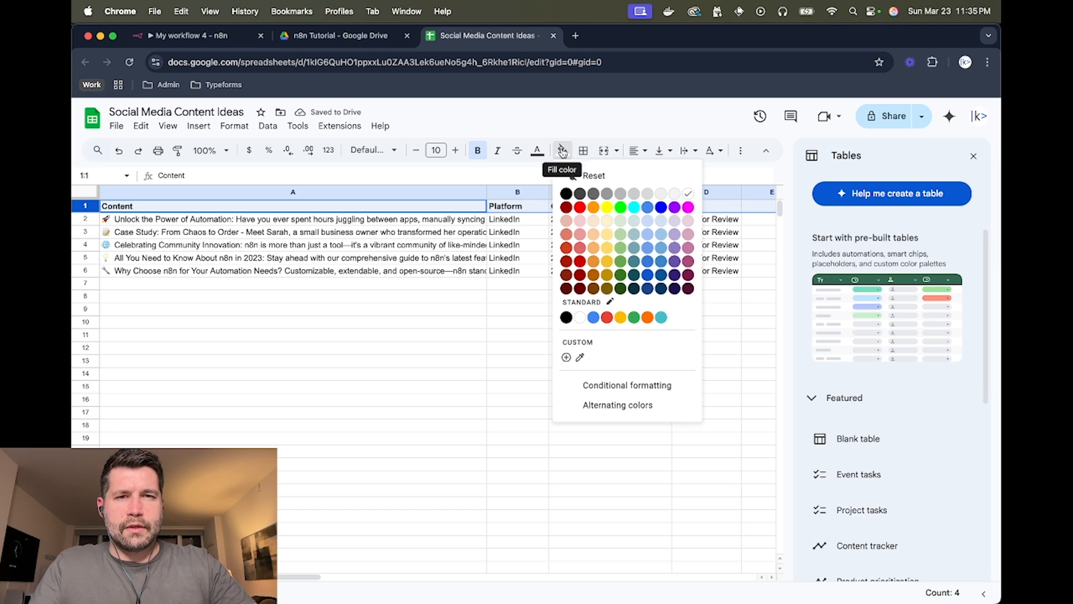
pyautogui.click(635, 195)
pyautogui.click(407, 342)
pyautogui.click(222, 42)
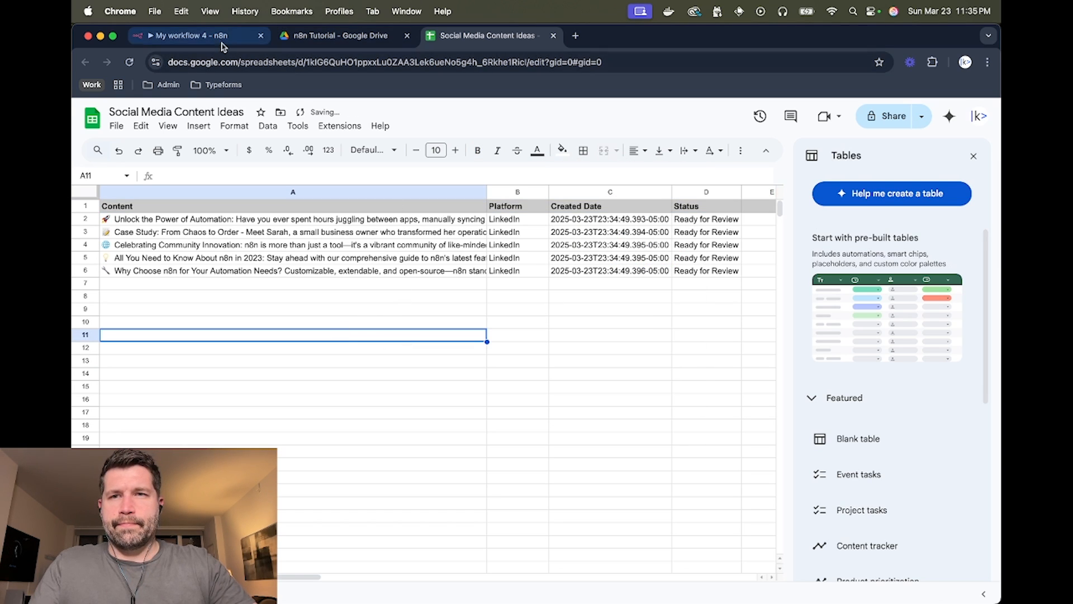
# - Close the Google Sheets node and begin adding a node after it, then cancel the search
pyautogui.click(704, 117)
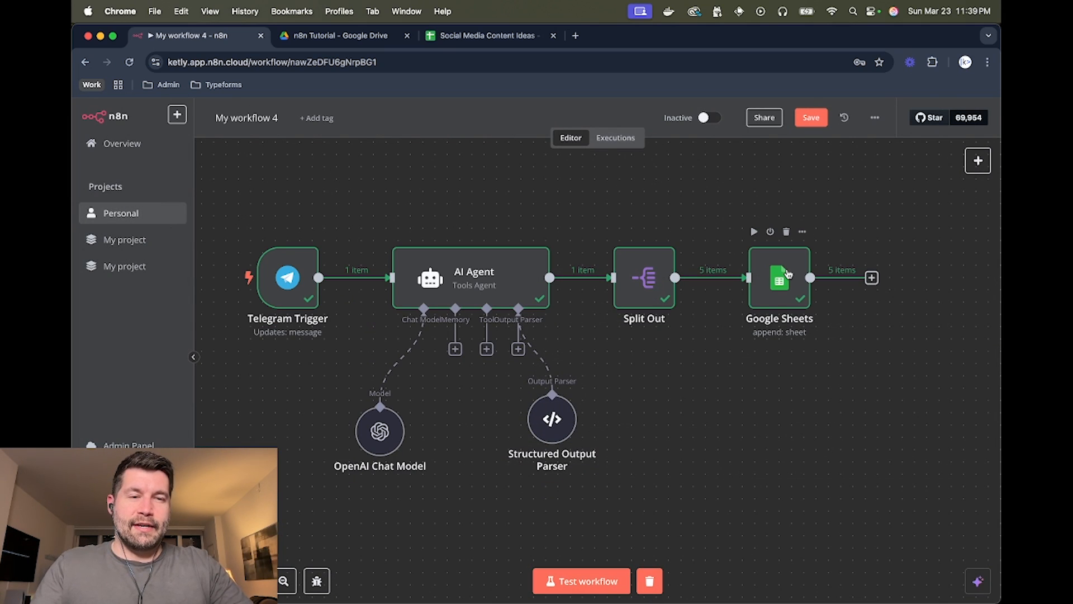
pyautogui.moveTo(865, 305); pyautogui.dragTo(834, 306)
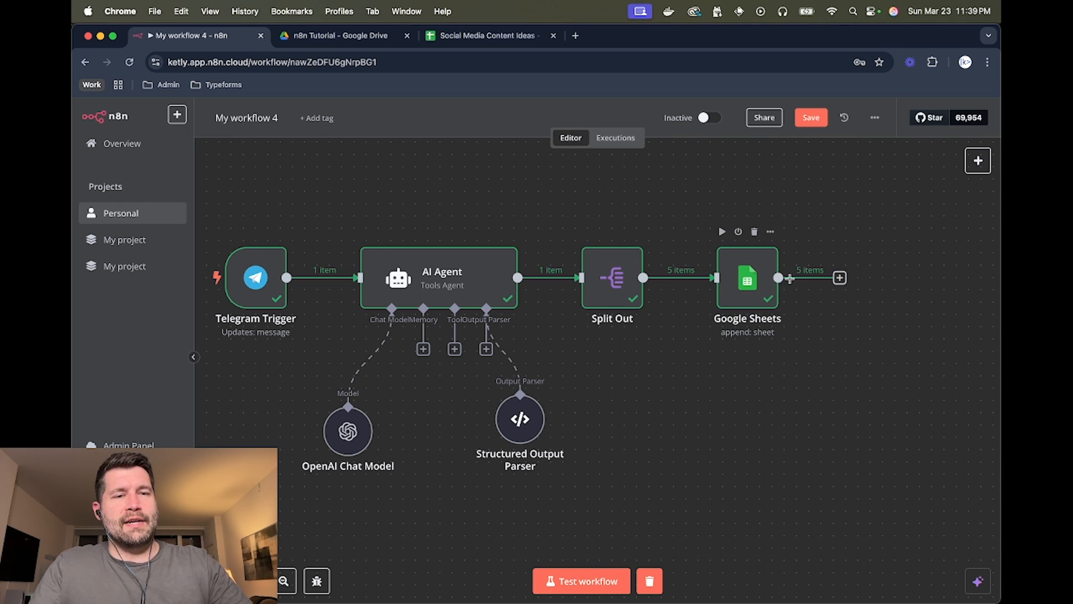
pyautogui.click(839, 278)
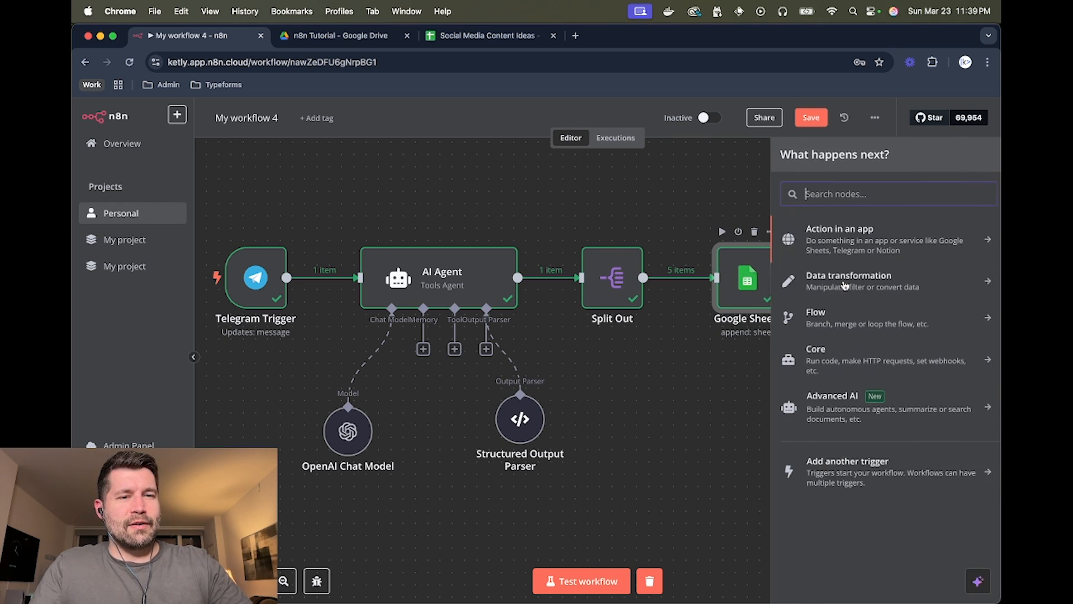
pyautogui.write('tele')
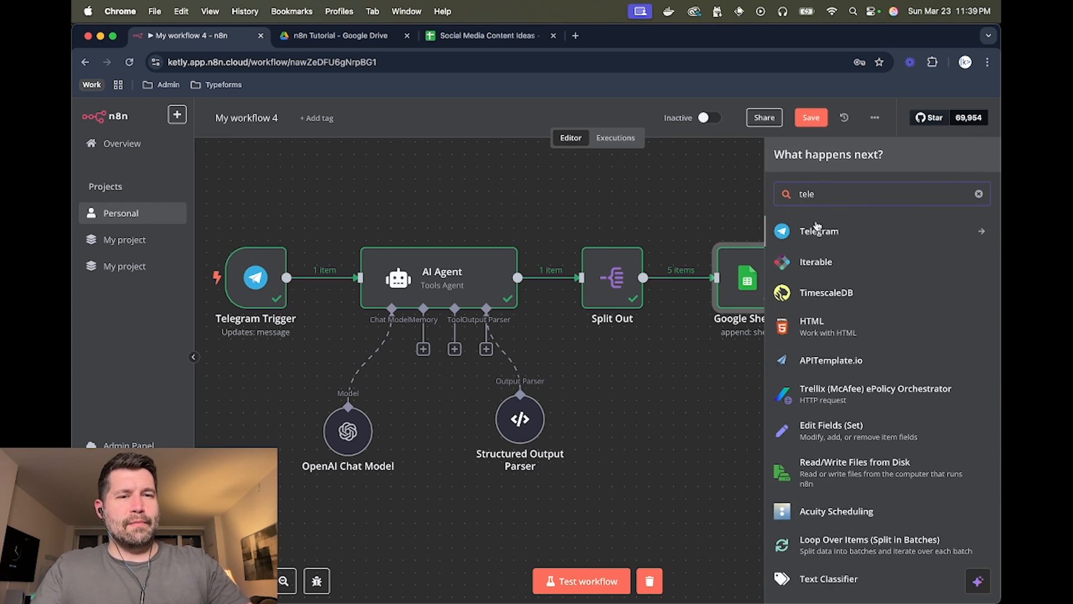
pyautogui.click(732, 167)
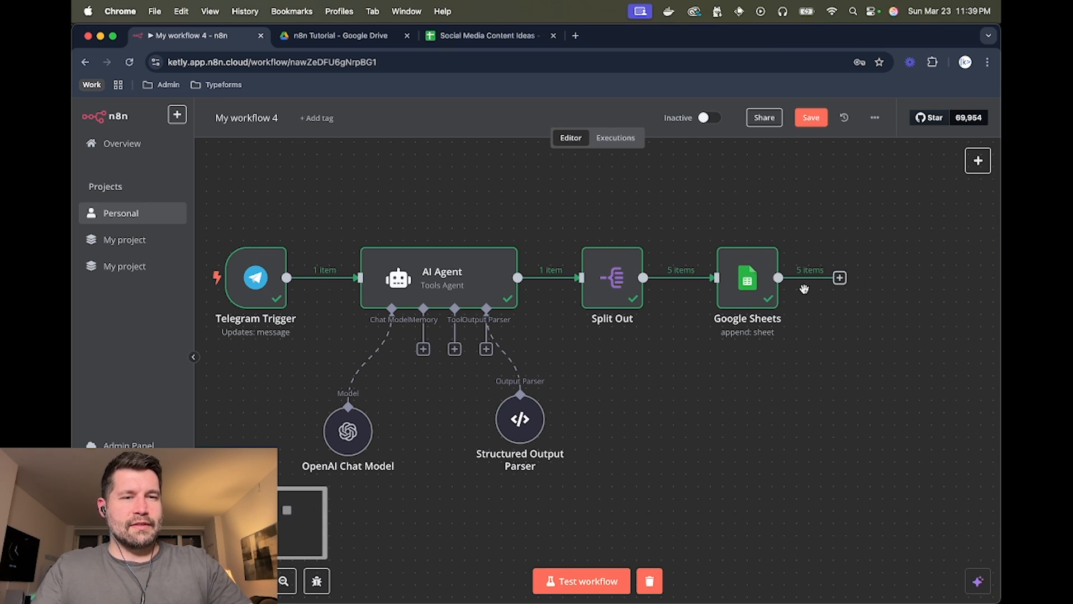
# - Add a Limit node keeping the first 1 item after Google Sheets and test it
pyautogui.click(840, 278)
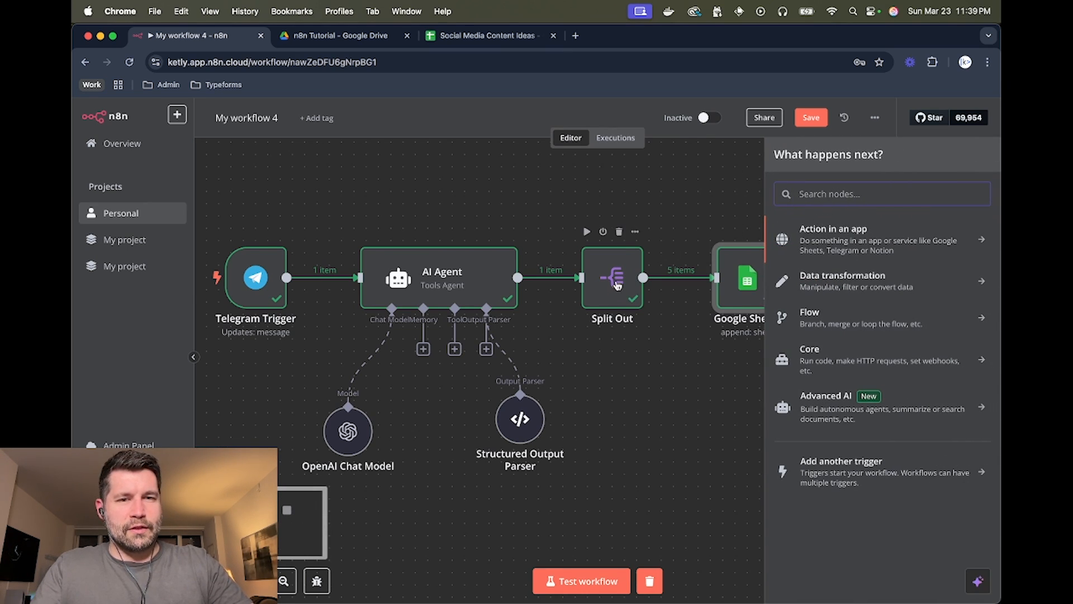
pyautogui.click(810, 317)
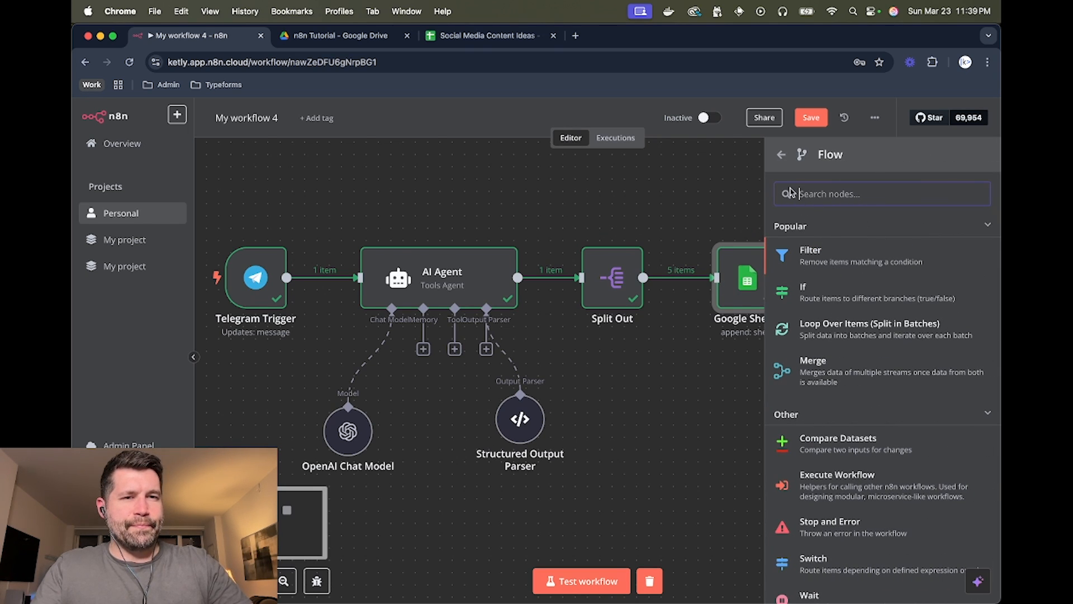
pyautogui.click(781, 159)
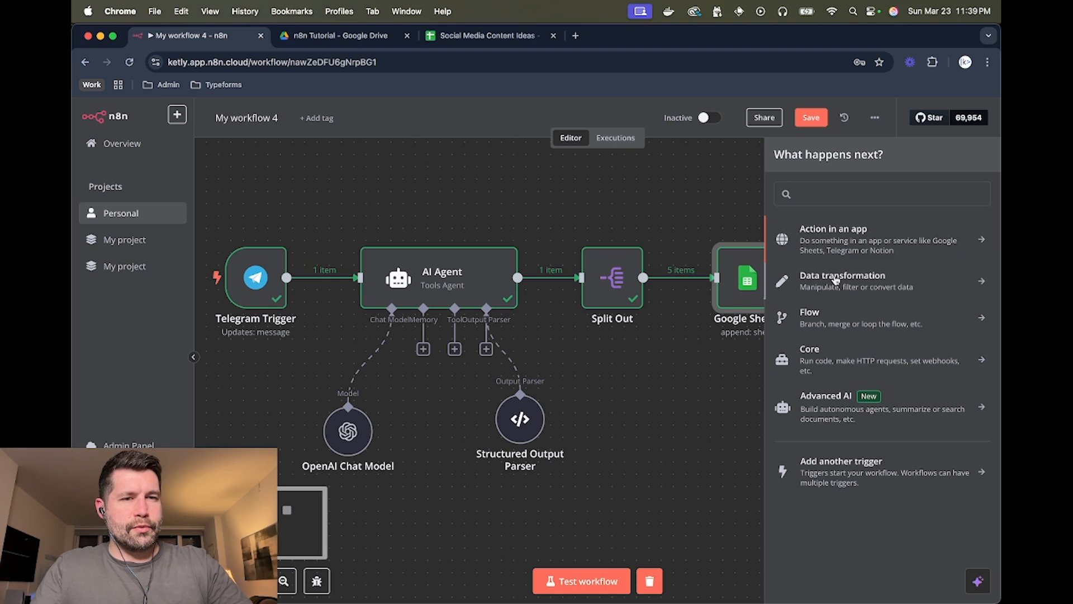
pyautogui.click(836, 280)
pyautogui.click(825, 484)
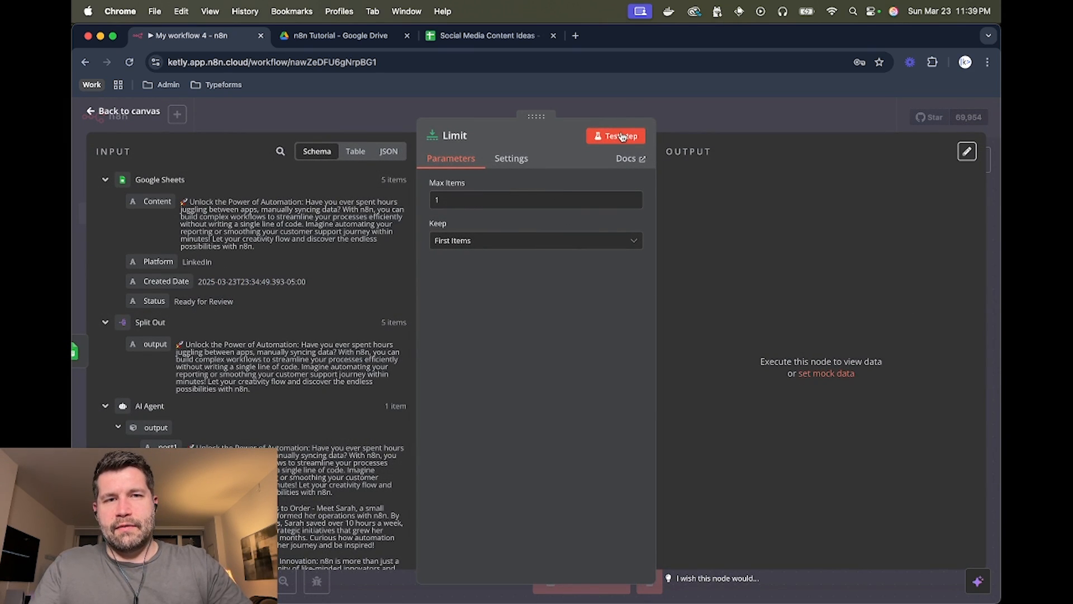
pyautogui.click(620, 135)
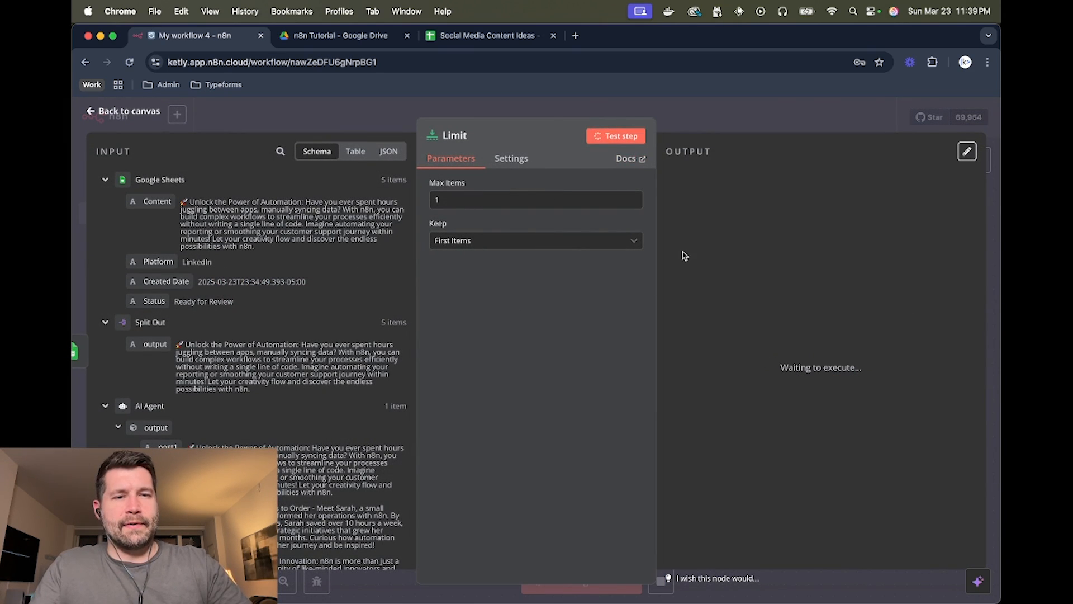
pyautogui.click(697, 117)
pyautogui.hscroll(3, 730, 199)
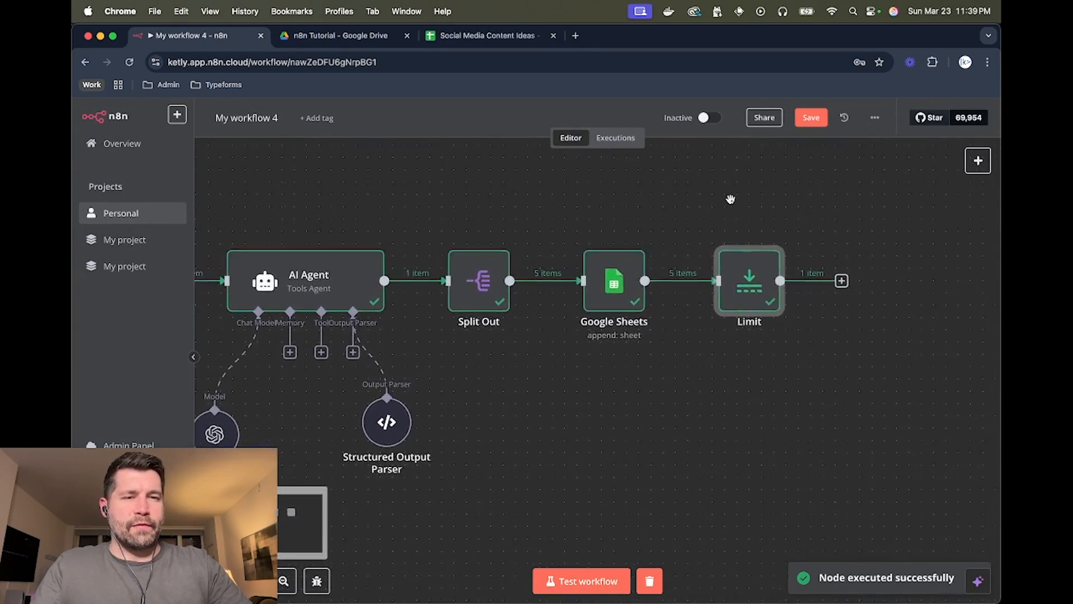
# - Add a Telegram 'Send a text message' node after the Limit node
pyautogui.hscroll(3, 730, 199)
pyautogui.click(742, 285)
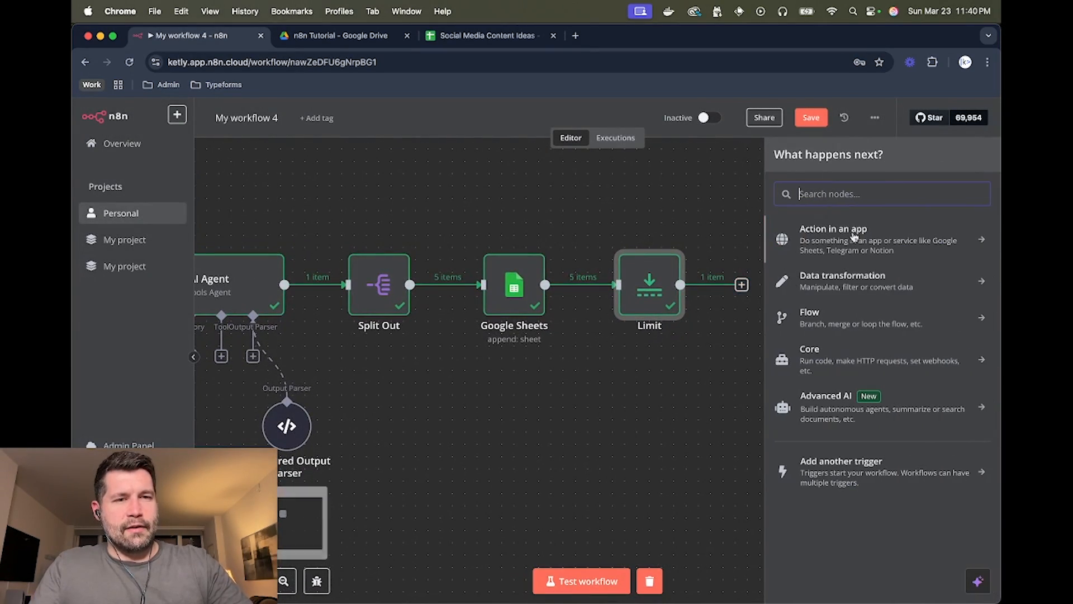
pyautogui.click(847, 237)
pyautogui.write('tele')
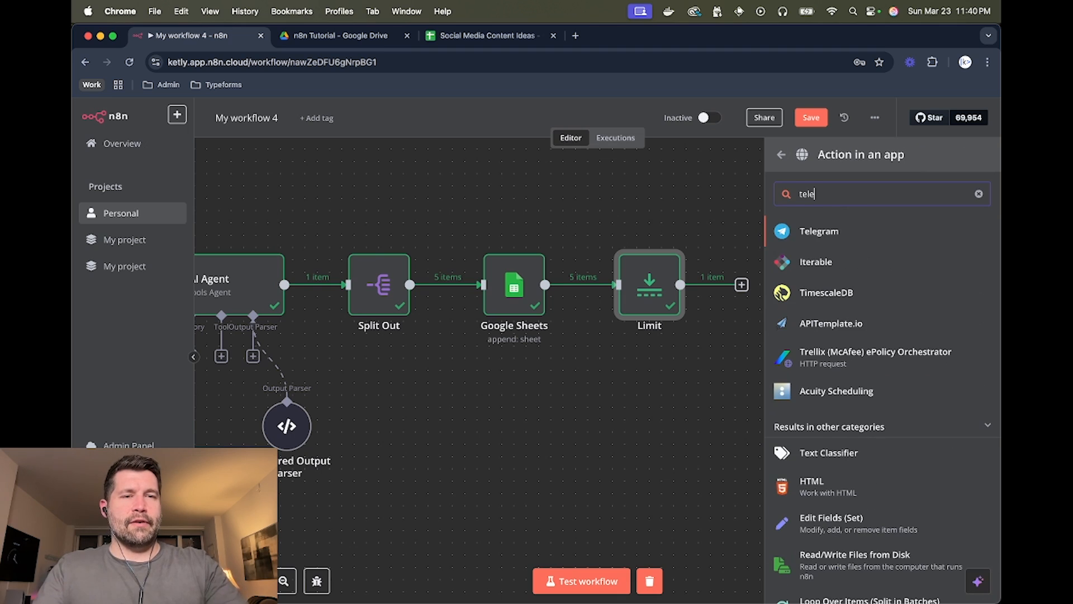
pyautogui.click(832, 235)
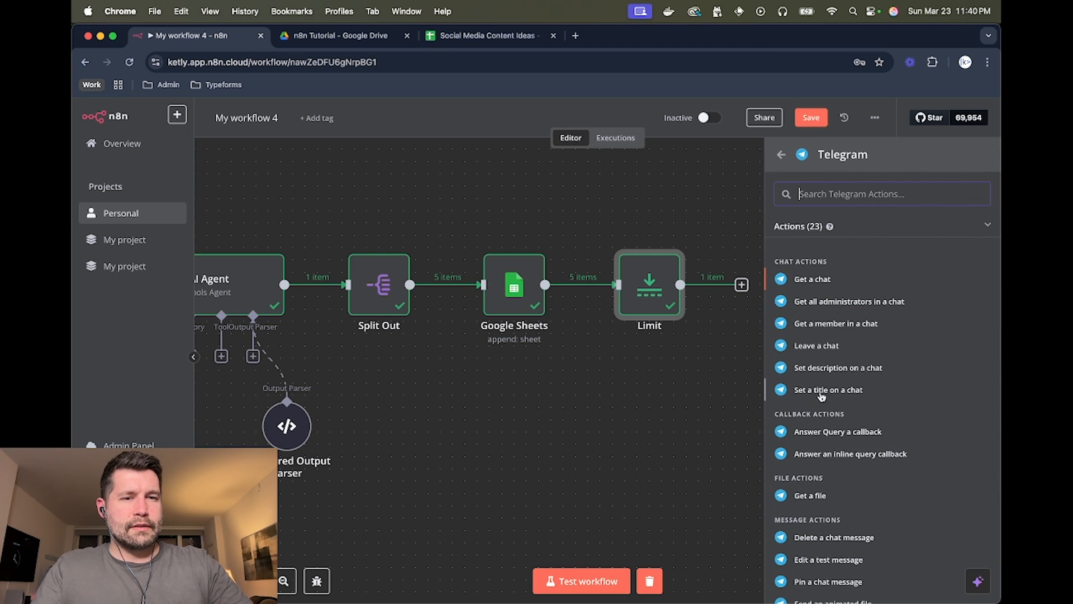
pyautogui.scroll(-5, 810, 486)
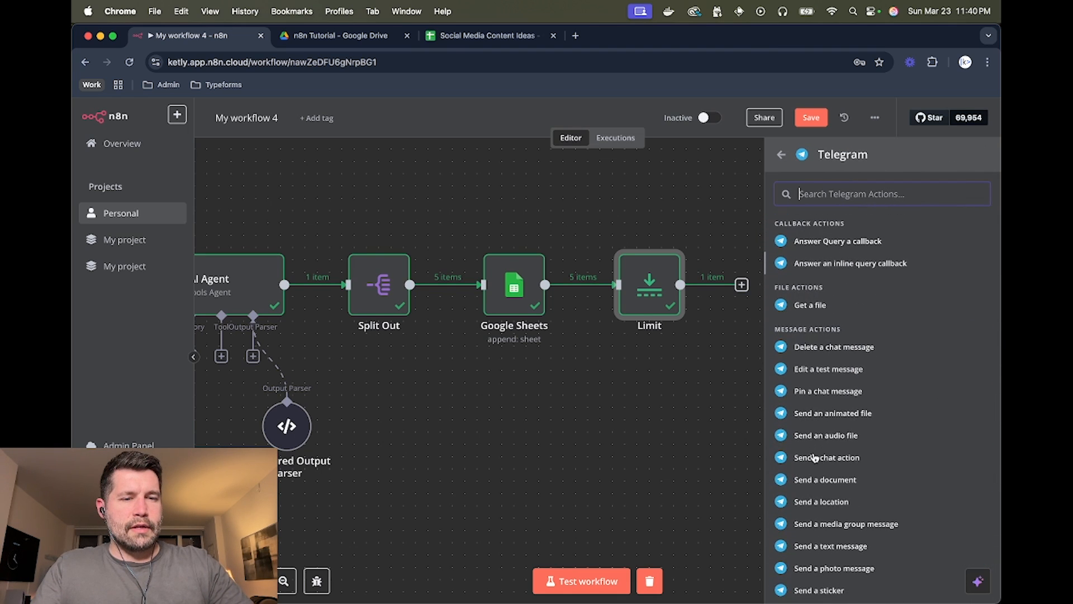
pyautogui.scroll(-3, 814, 457)
pyautogui.click(839, 456)
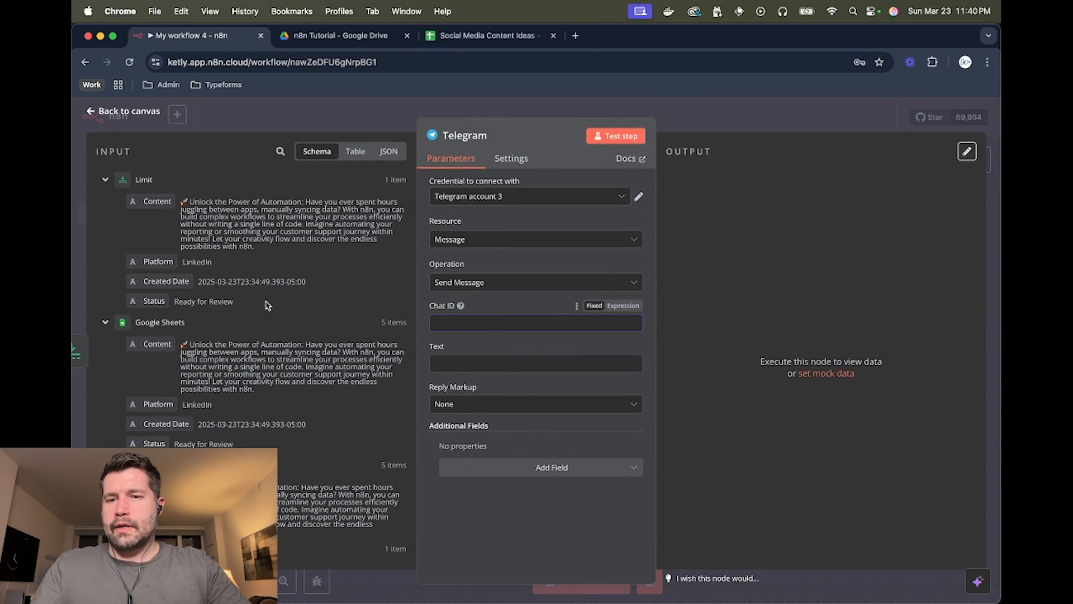
# - Map the trigger's chat id to Chat ID, set text 'Successfully created 5 more ideas', and test
pyautogui.scroll(-10, 218, 291)
pyautogui.scroll(-2, 218, 291)
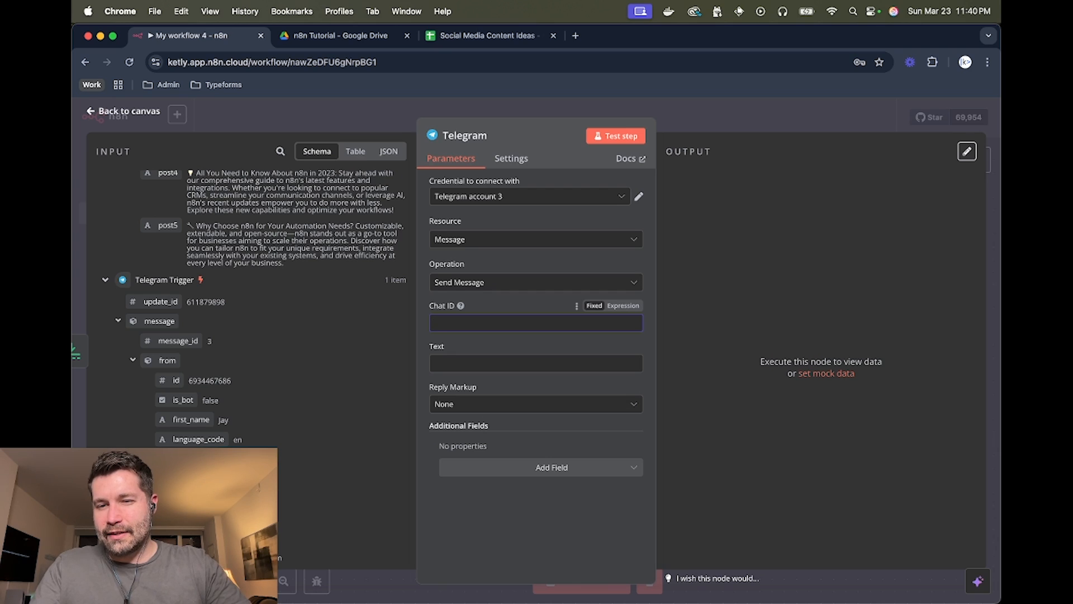
pyautogui.moveTo(176, 380); pyautogui.dragTo(459, 323)
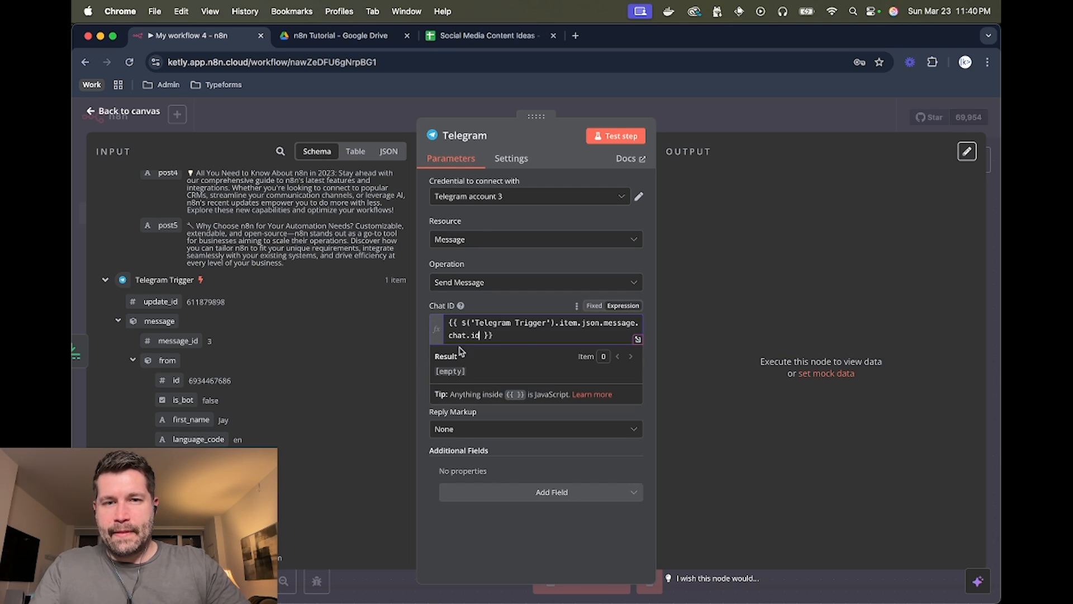
pyautogui.click(476, 386)
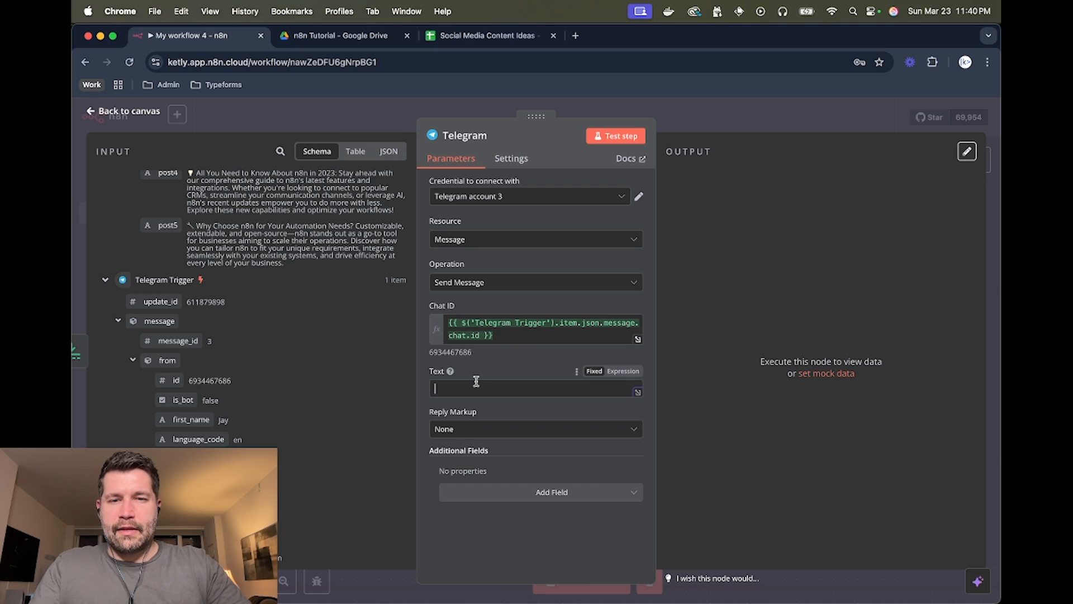
pyautogui.write('Succ')
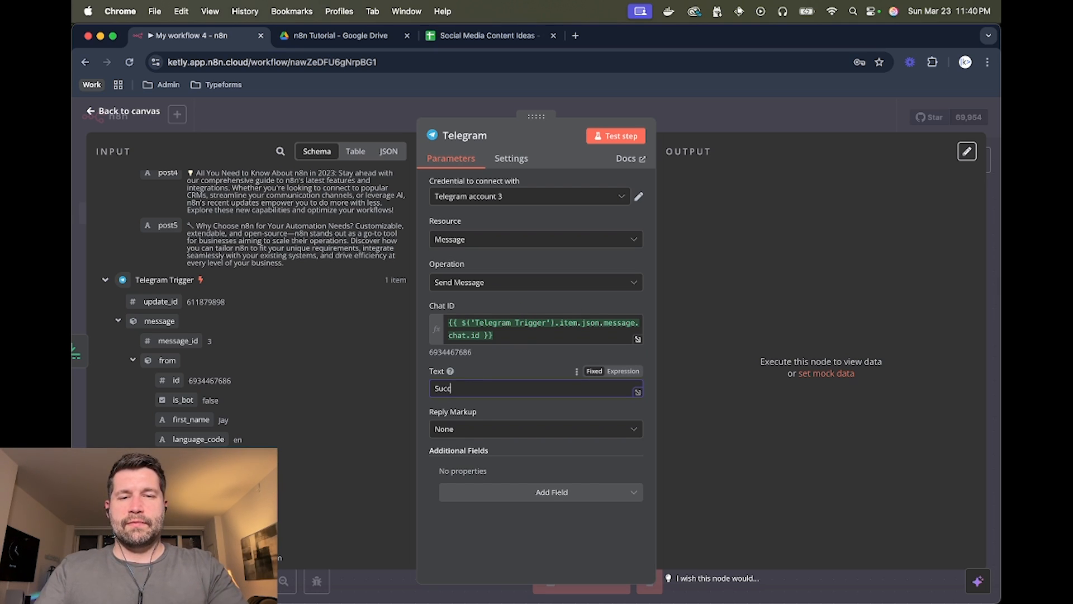
pyautogui.write('essfully')
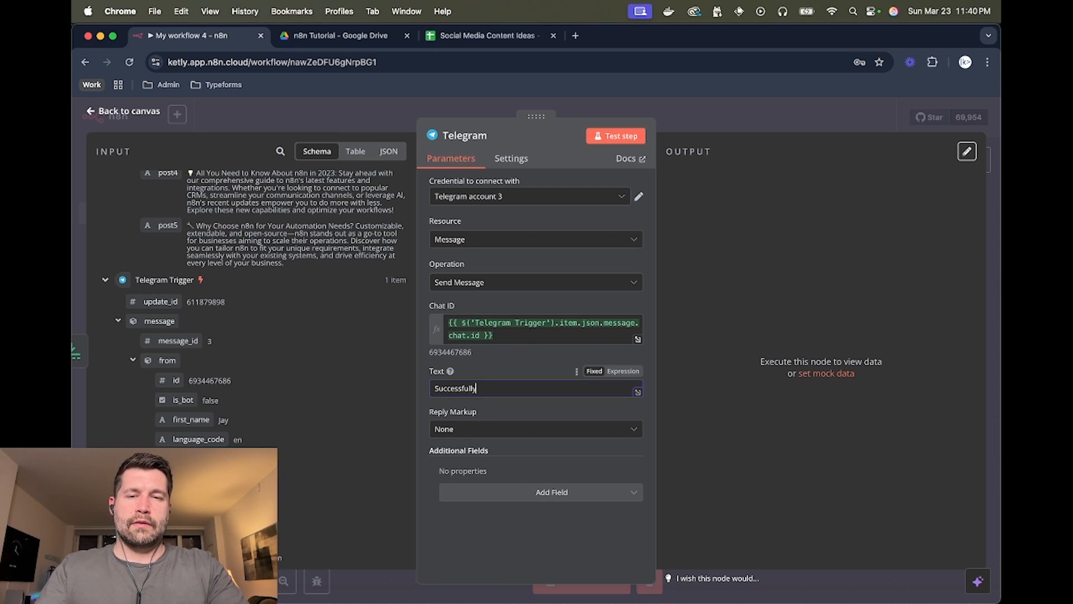
pyautogui.write(' created 5 more ideas')
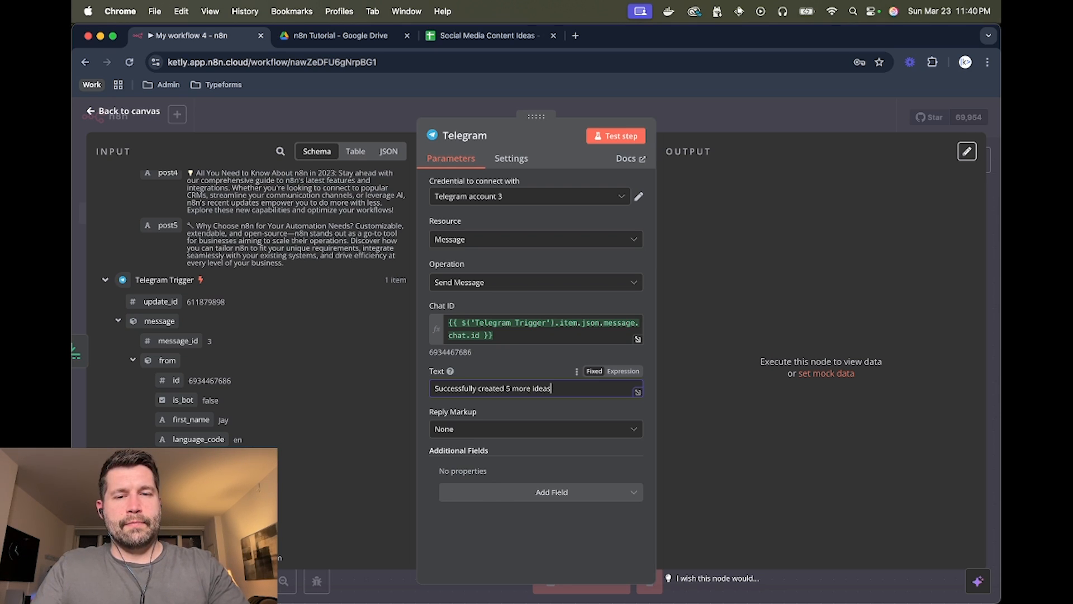
pyautogui.click(610, 136)
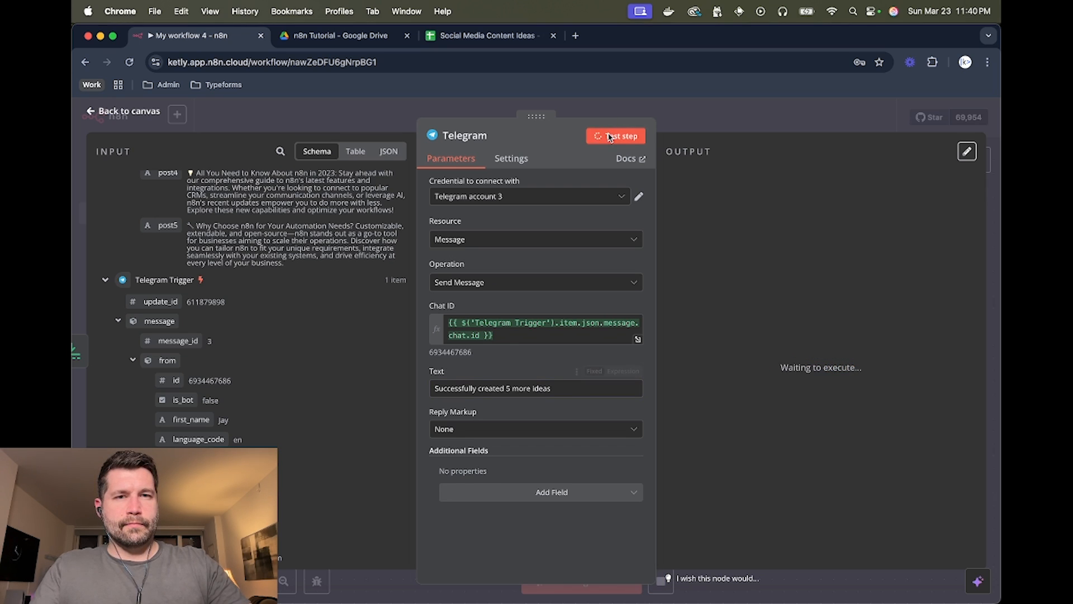
# - Check in Telegram that the bot sent 'Successfully created 5 more ideas', then return to the n8n canvas
pyautogui.press('super+Tab')
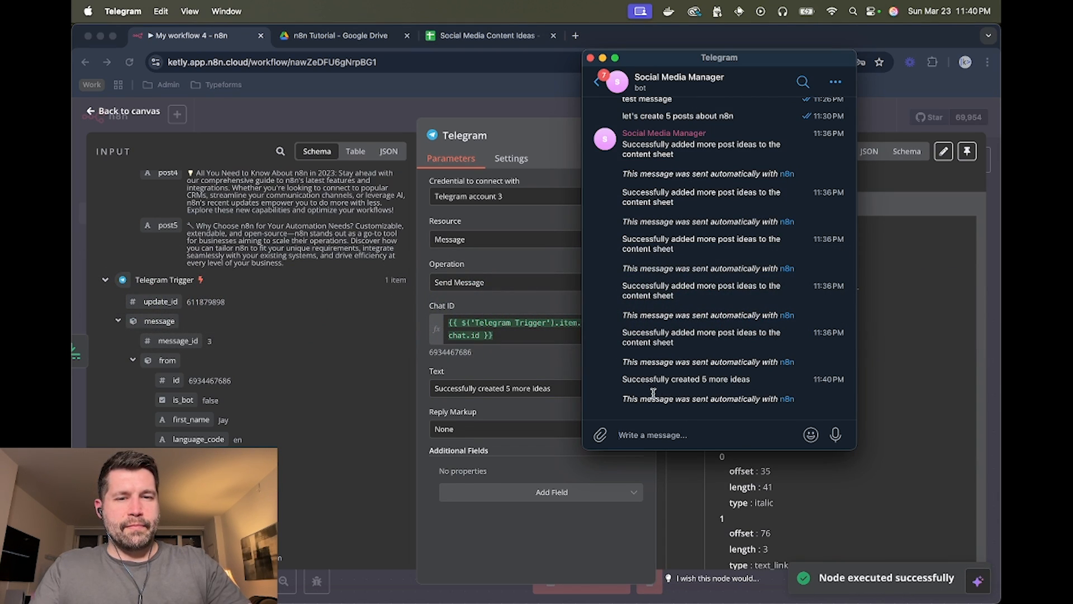
pyautogui.moveTo(622, 380); pyautogui.dragTo(752, 379)
pyautogui.click(750, 379)
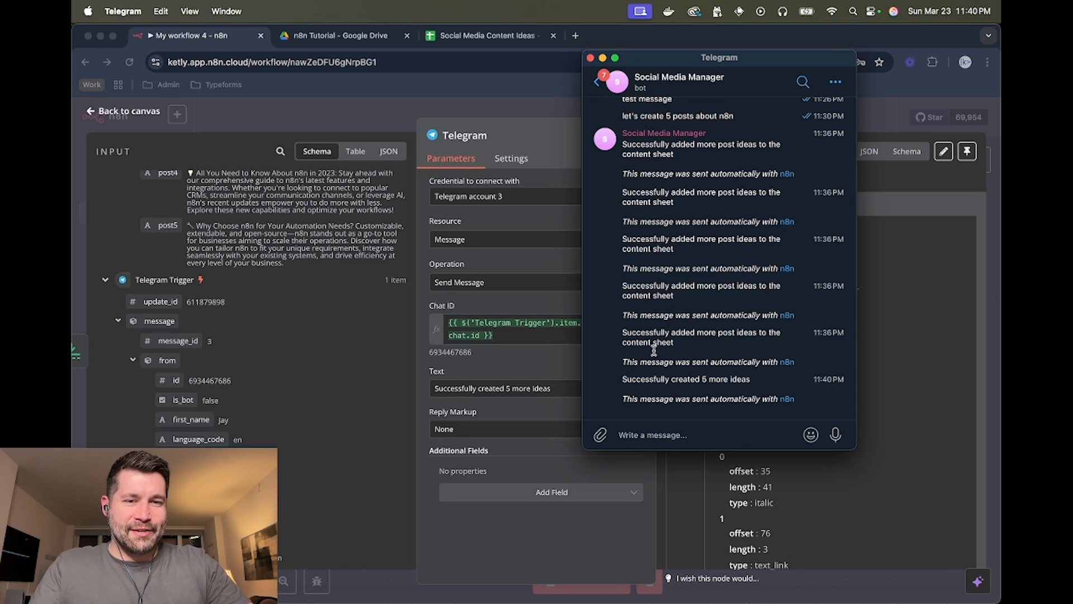
pyautogui.click(556, 139)
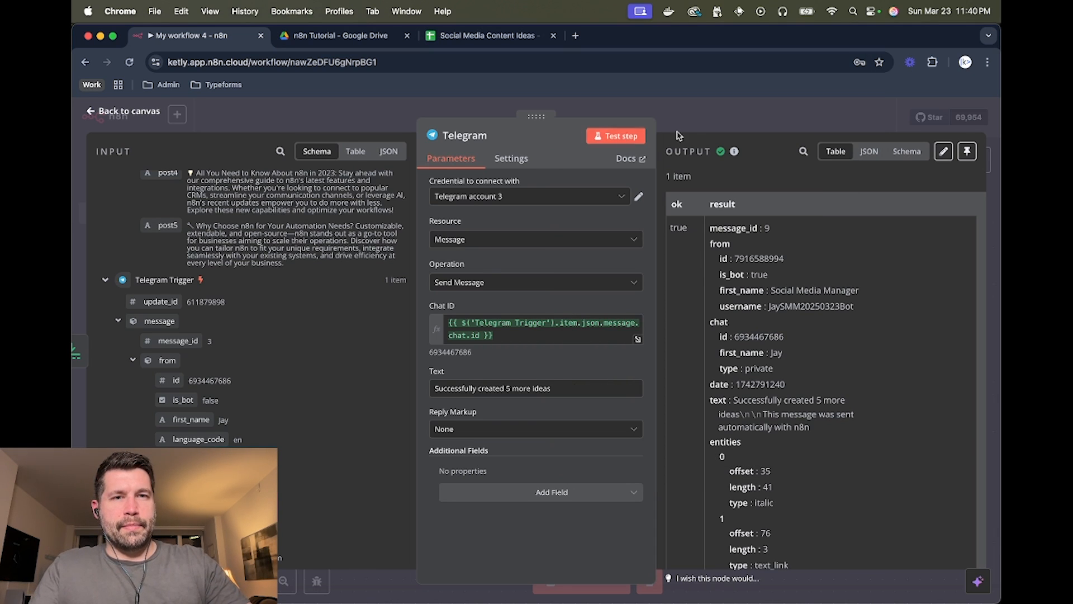
pyautogui.click(718, 114)
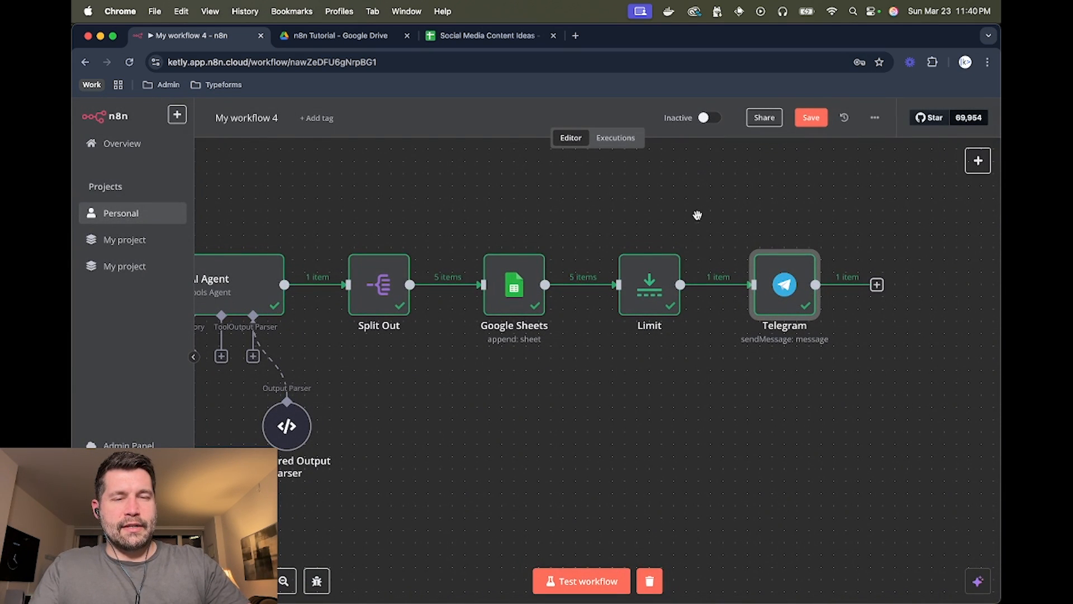
pyautogui.hscroll(-5, 699, 219)
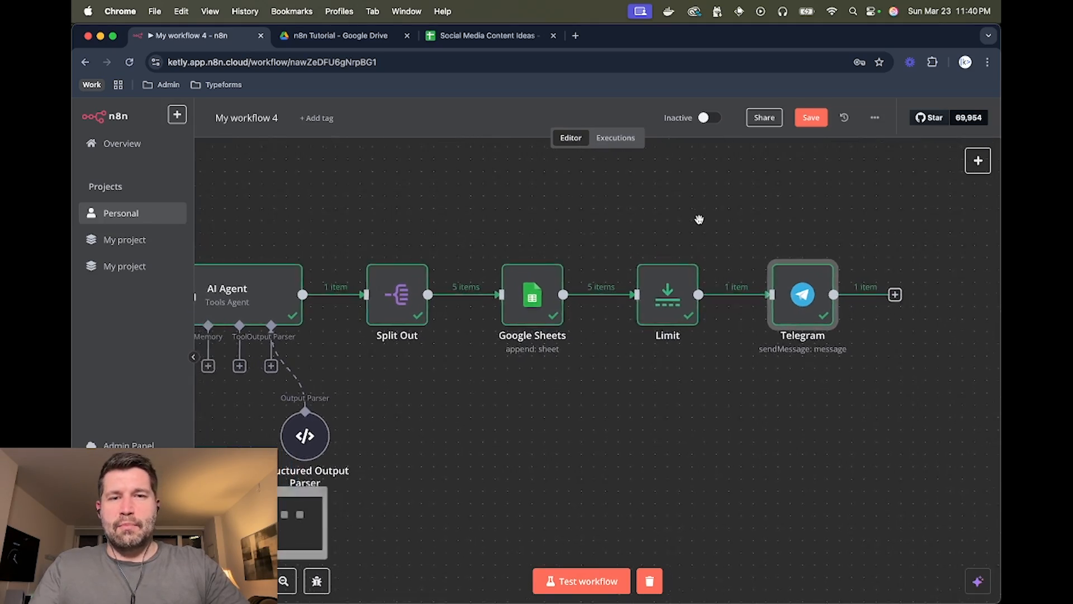
pyautogui.hscroll(-5, 700, 219)
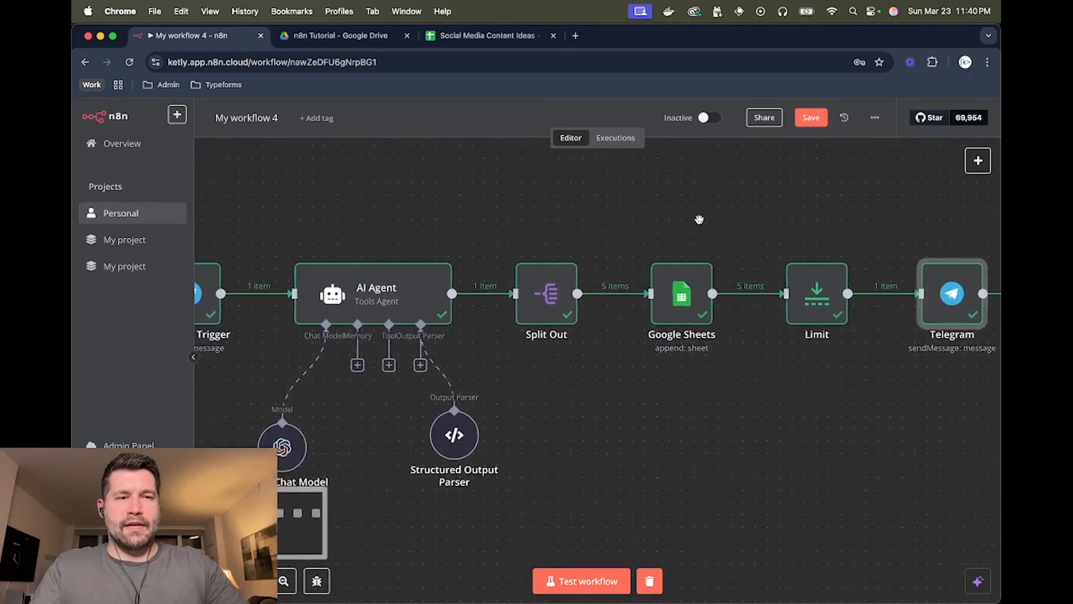
pyautogui.hscroll(5, 700, 219)
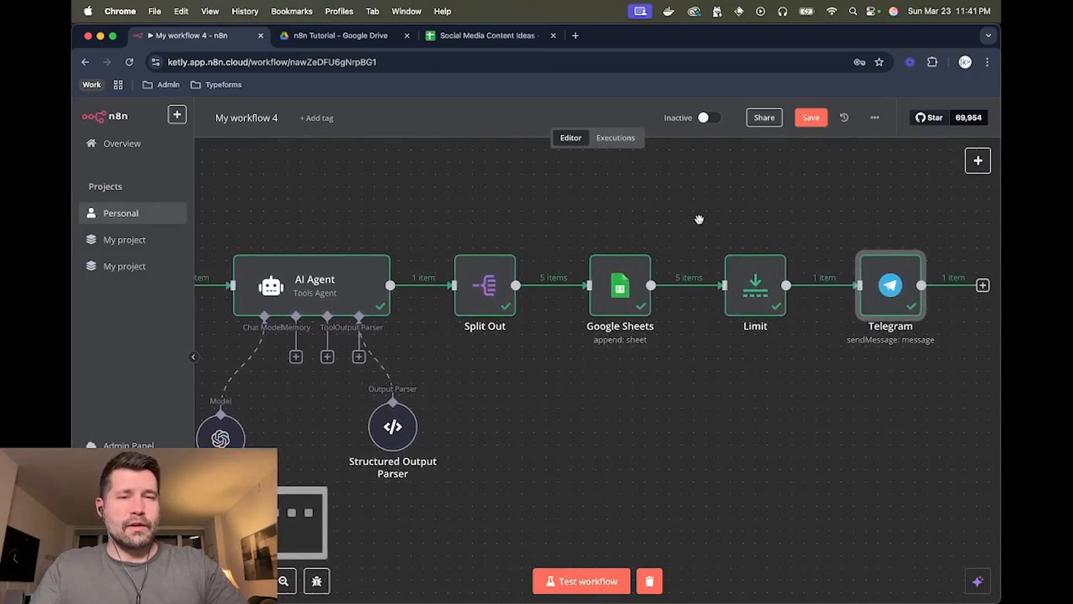
pyautogui.hscroll(-5, 699, 219)
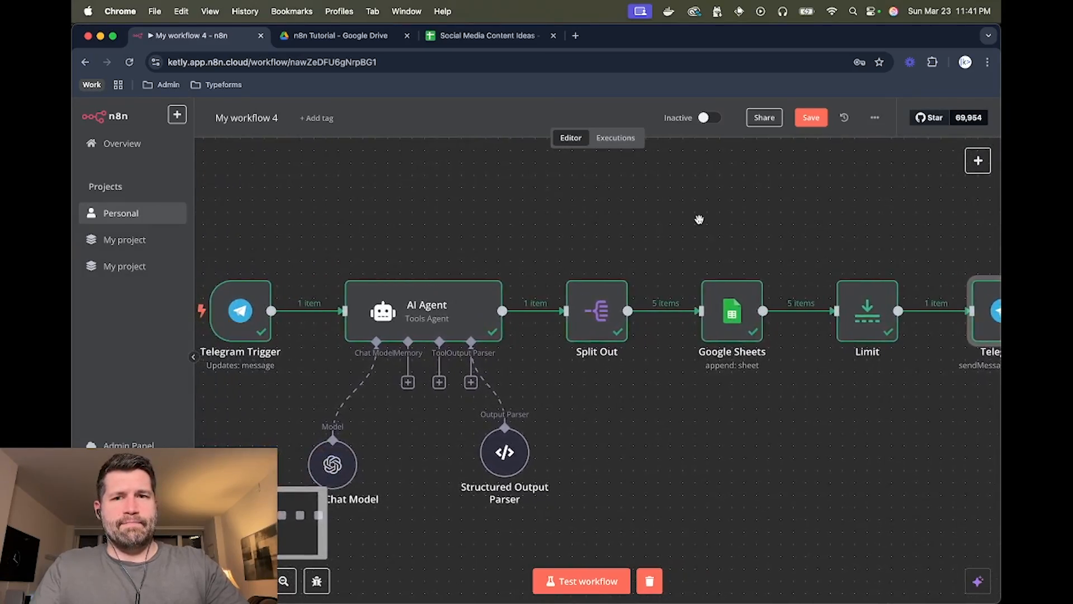
pyautogui.scroll(-2, 700, 219)
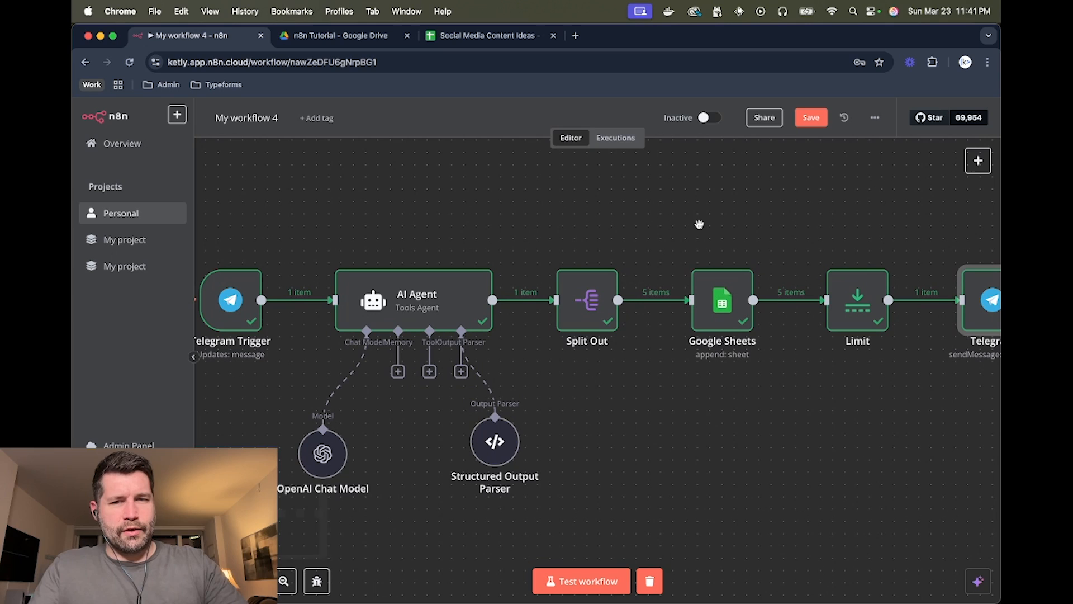